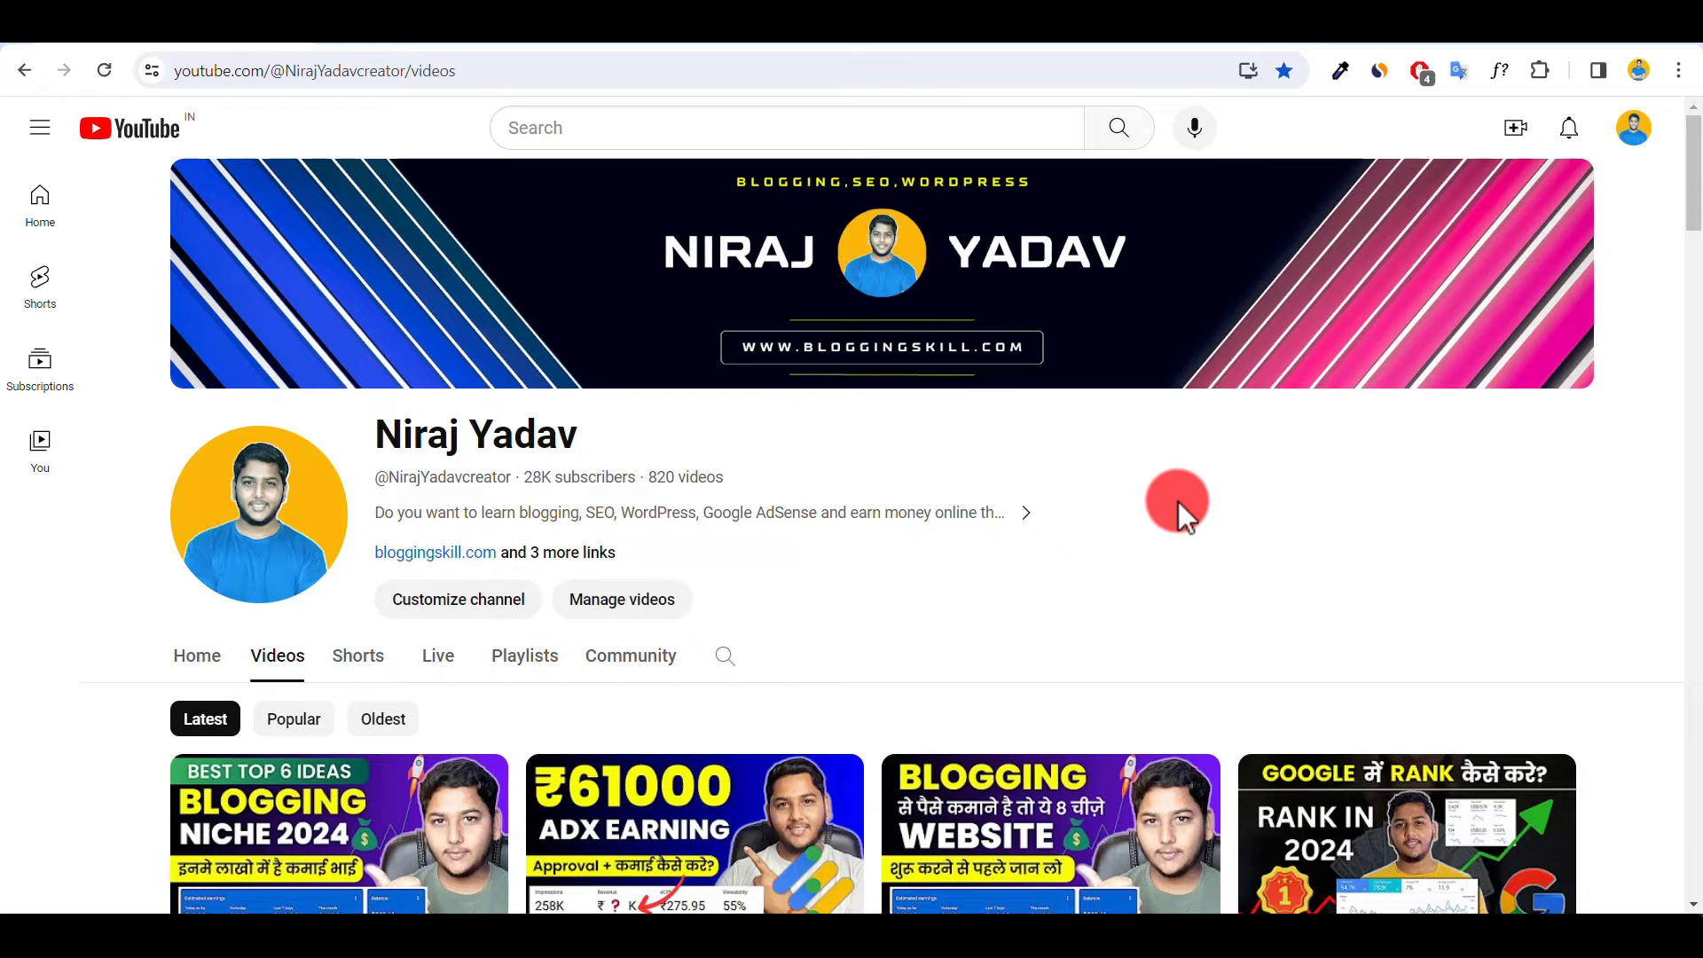
- Switch to Google AdSense and start adding a new site from its home page
click(401, 41)
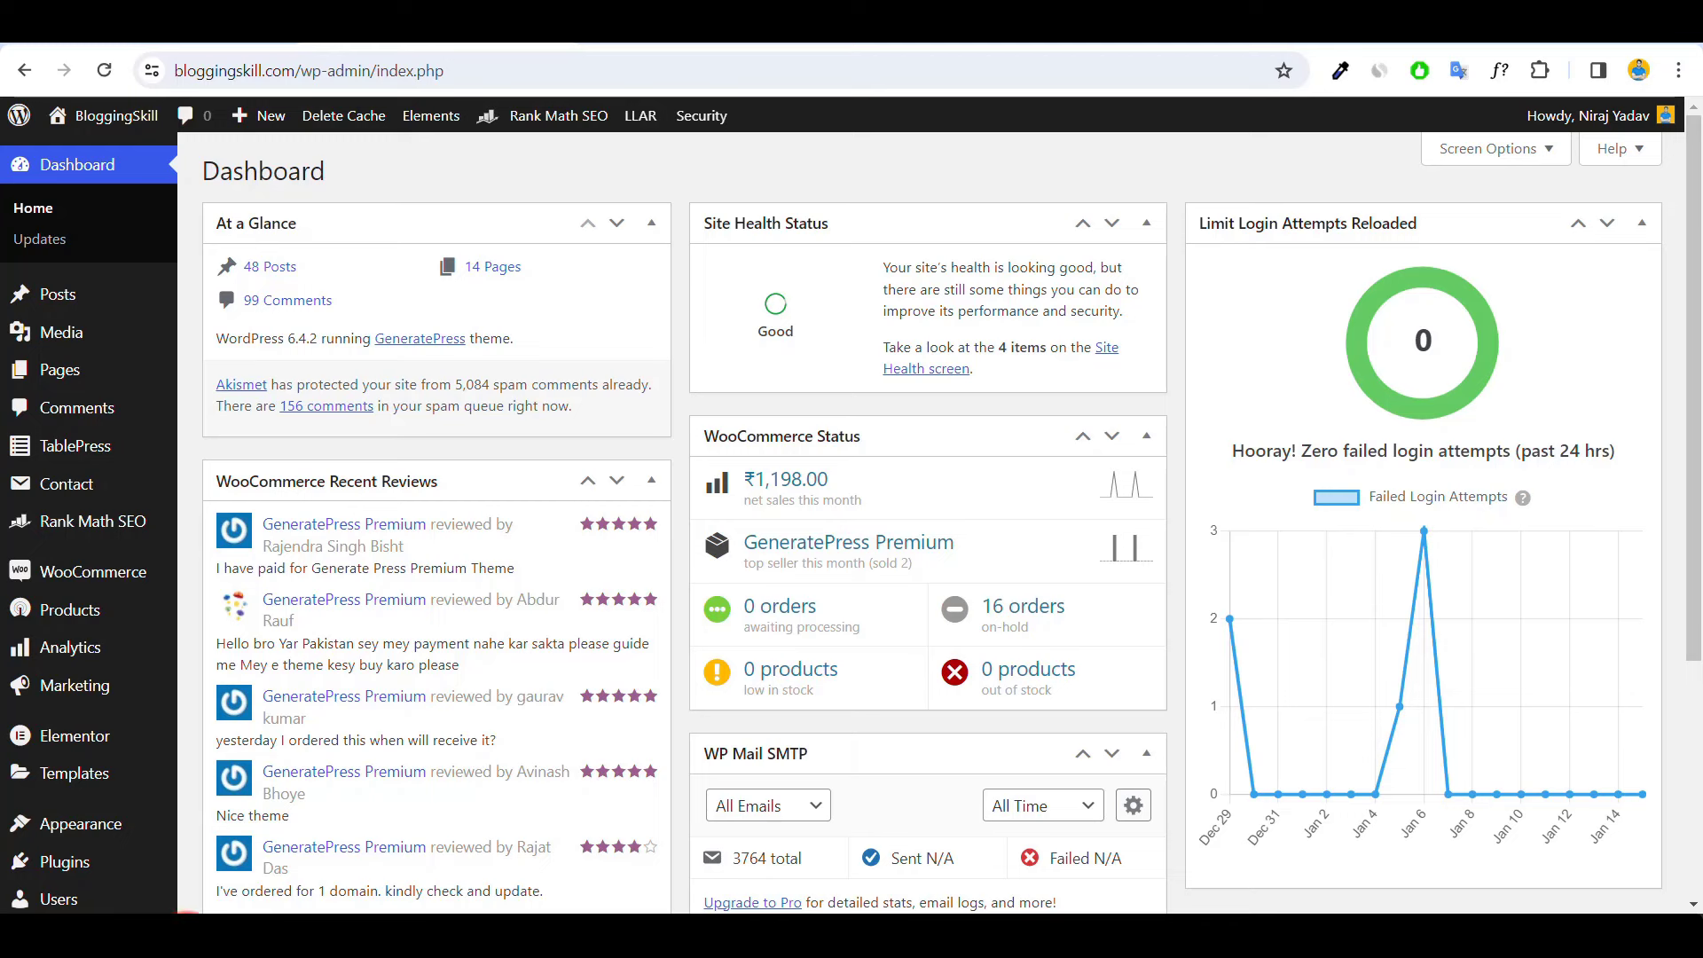
click(187, 931)
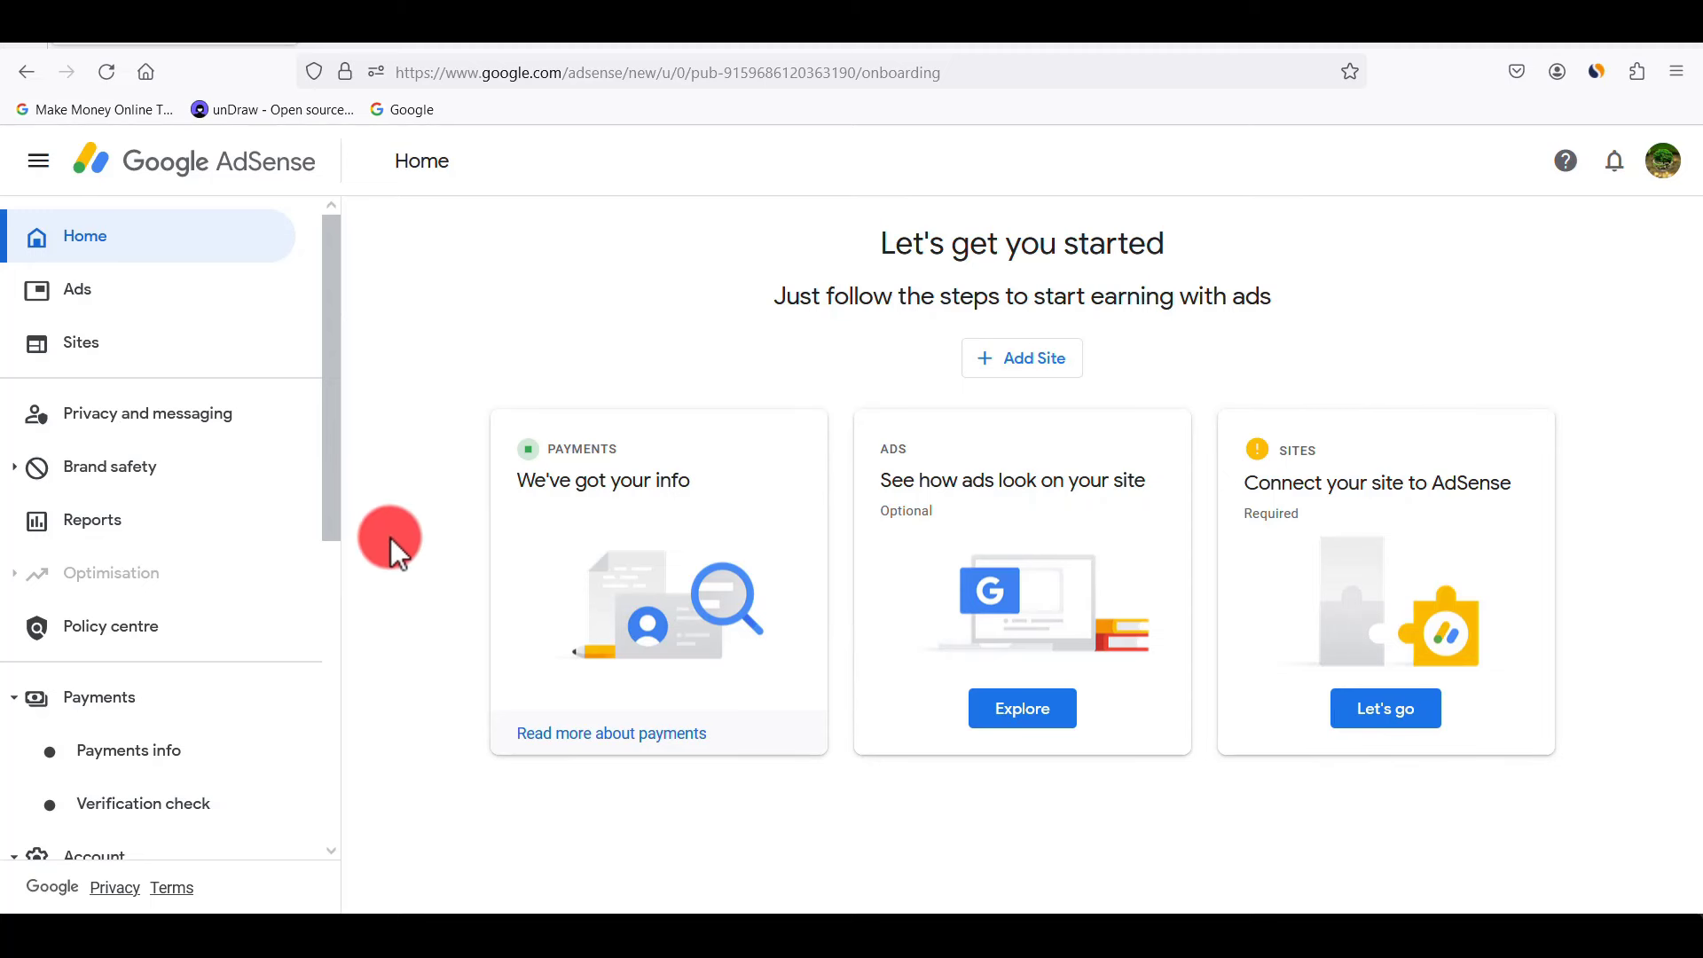
click(1027, 344)
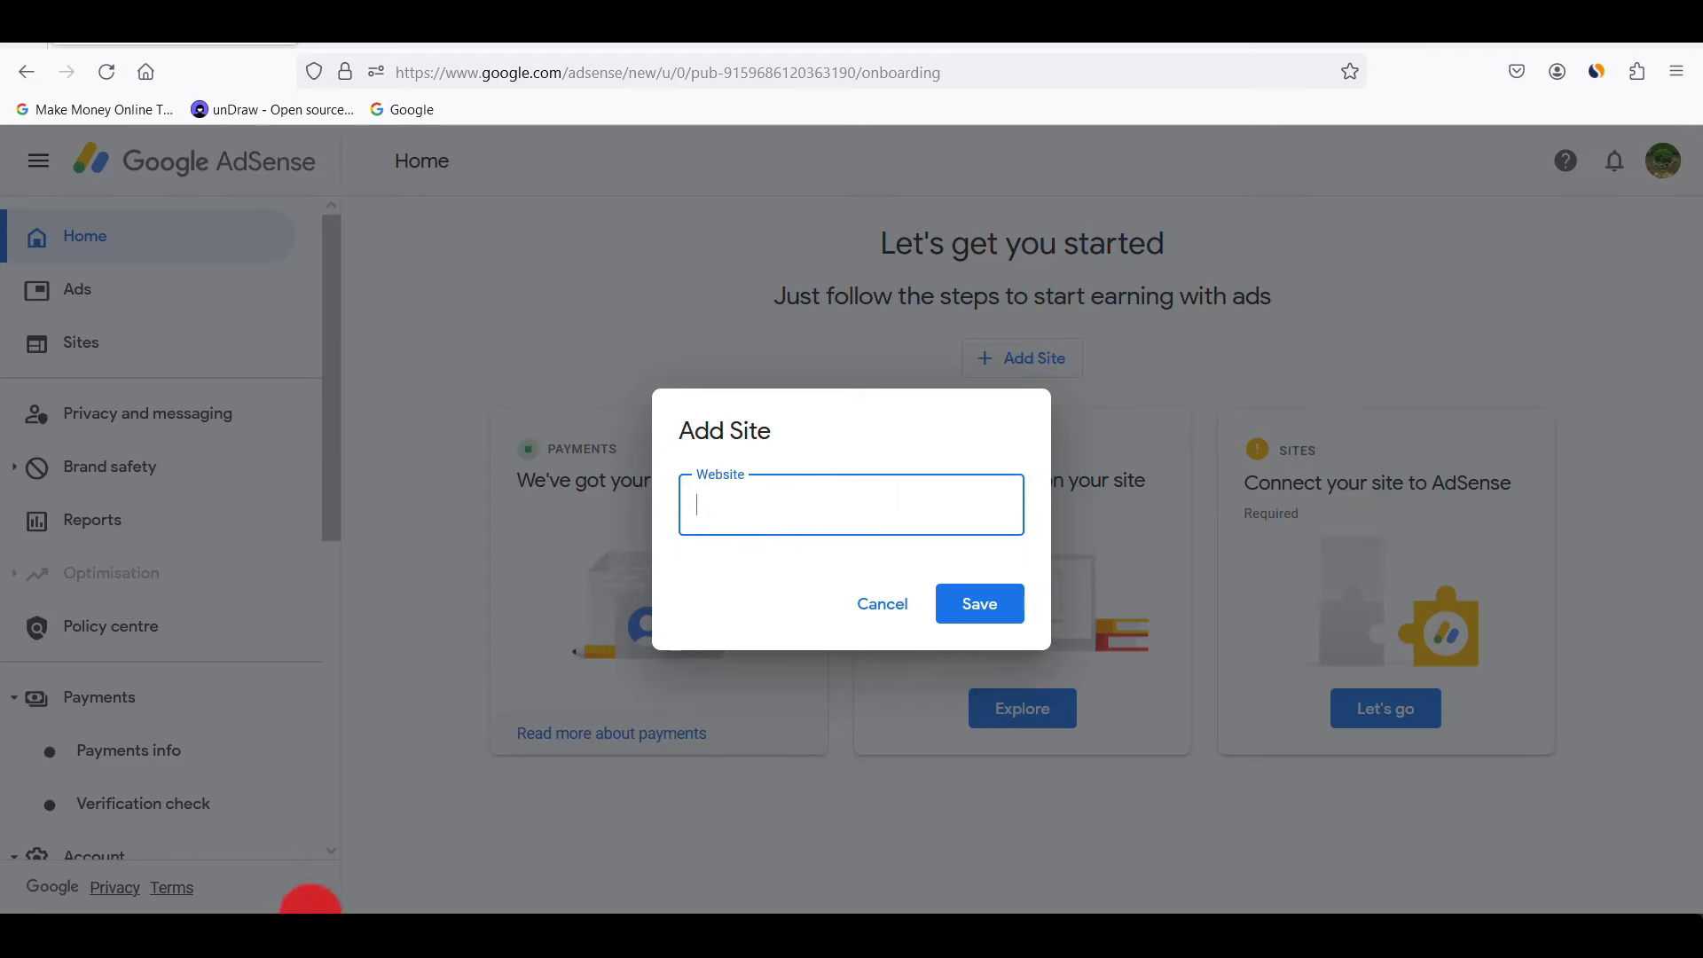
- Switch to the WordPress dashboard of BloggingSkill and copy the link address of the live site
click(302, 914)
mouse_move(111, 116)
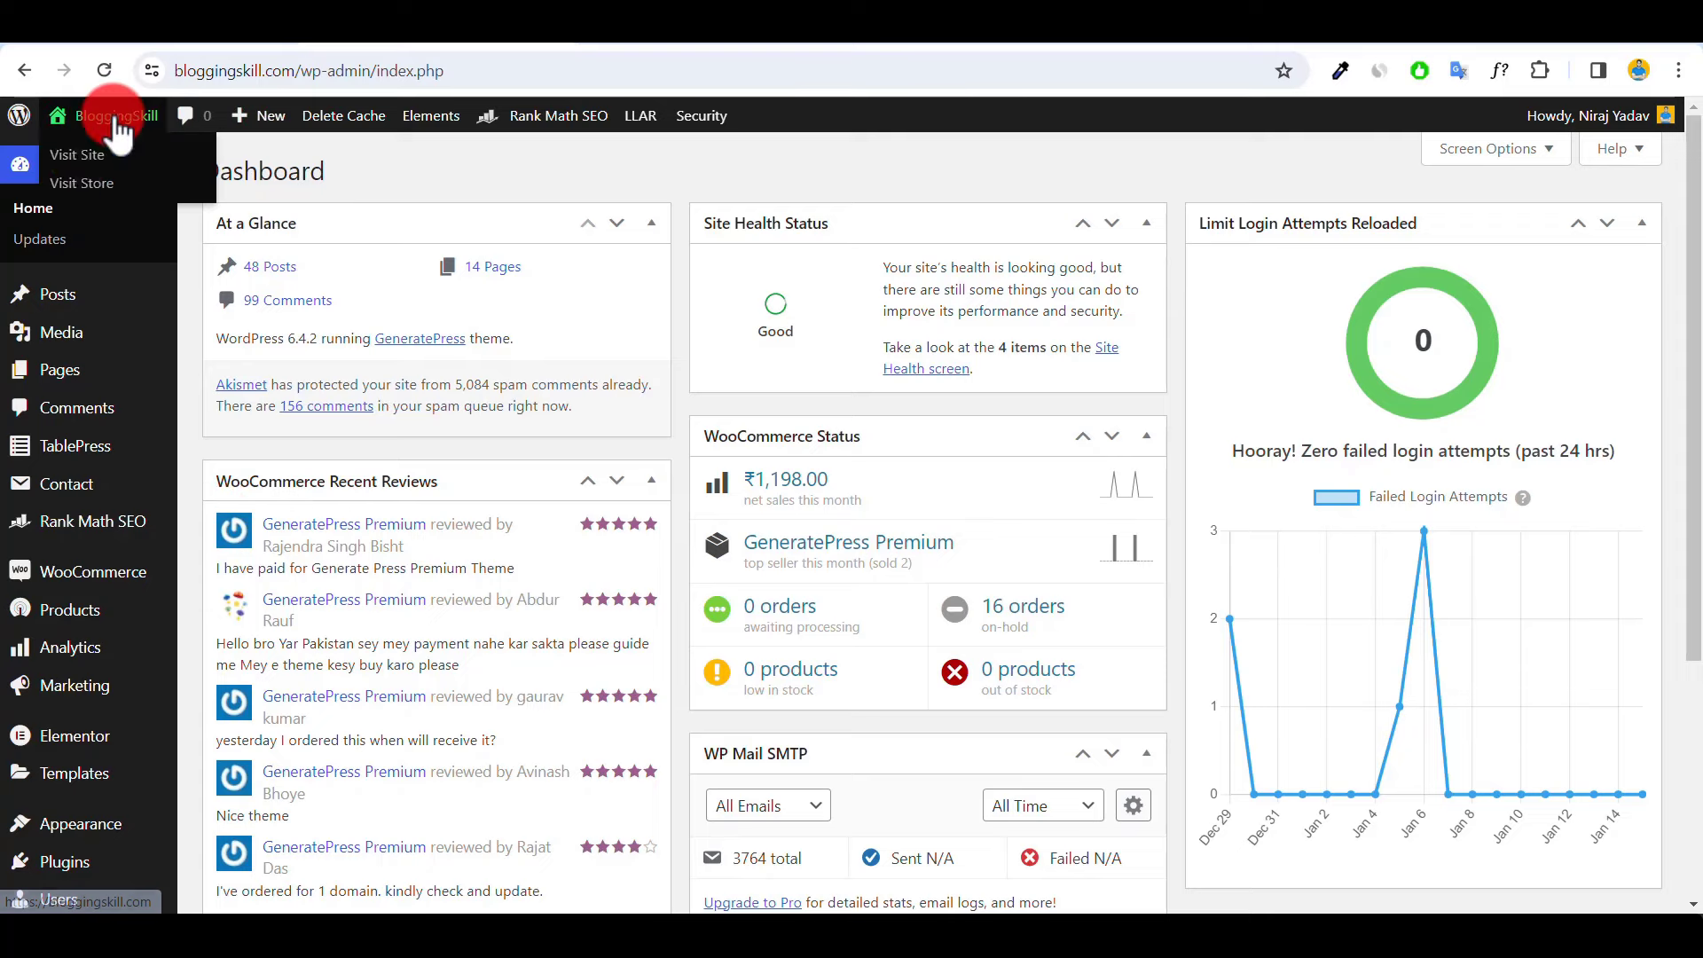
right_click(81, 156)
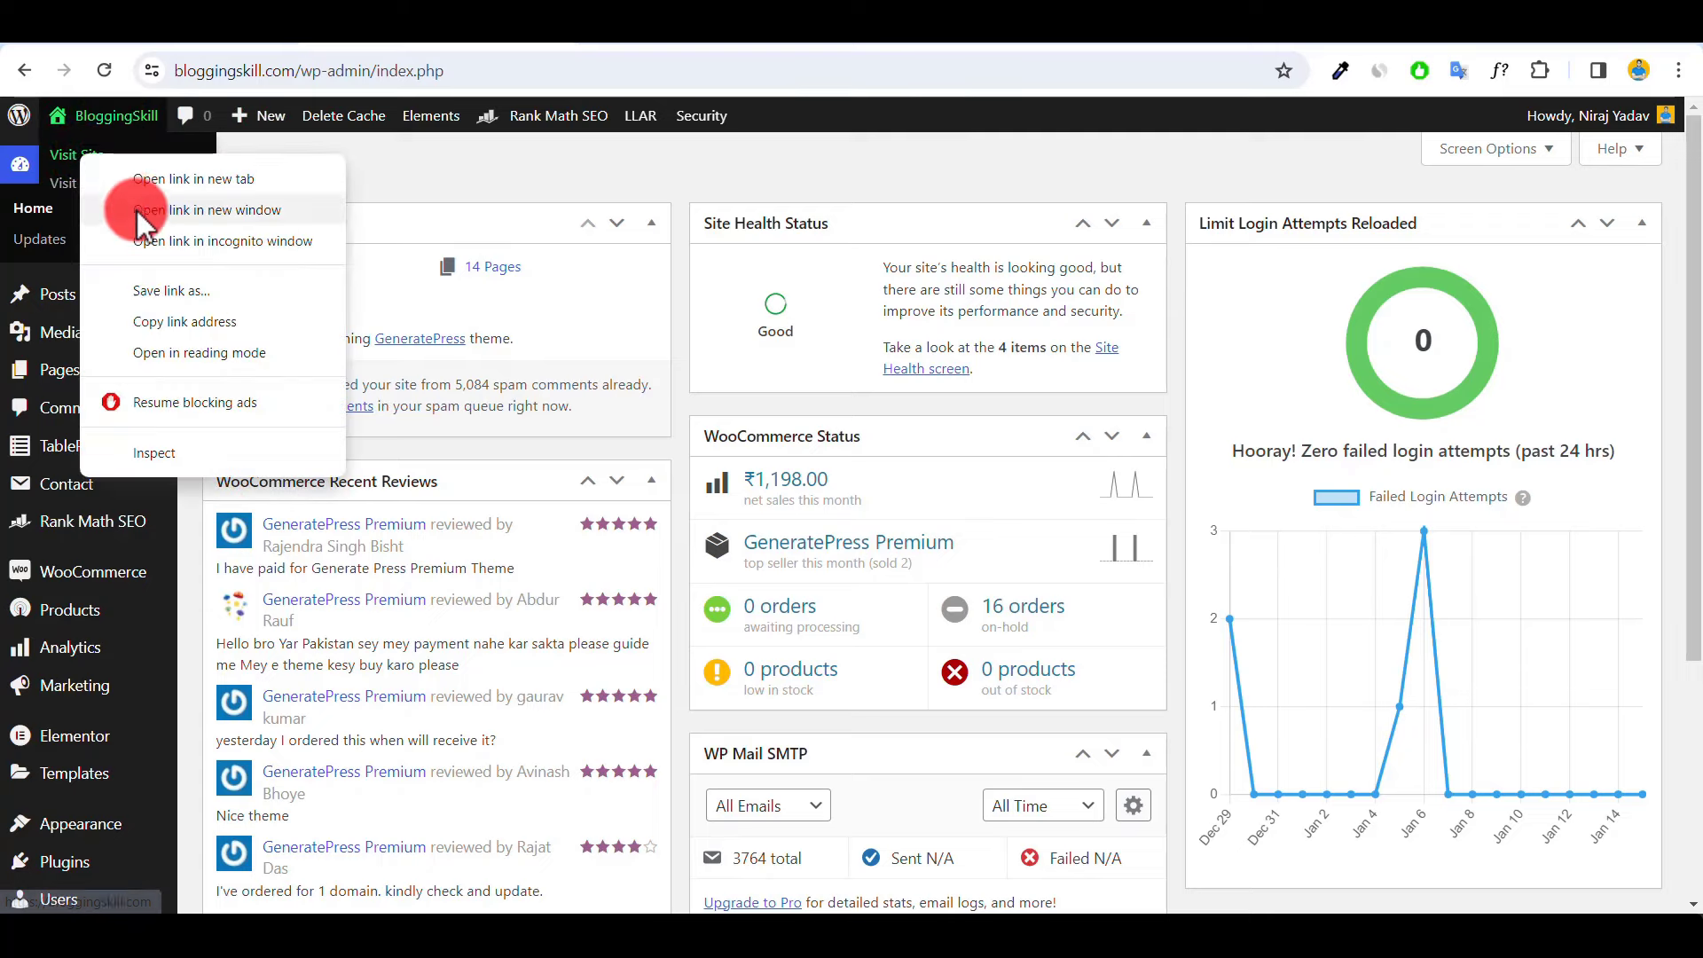
click(160, 328)
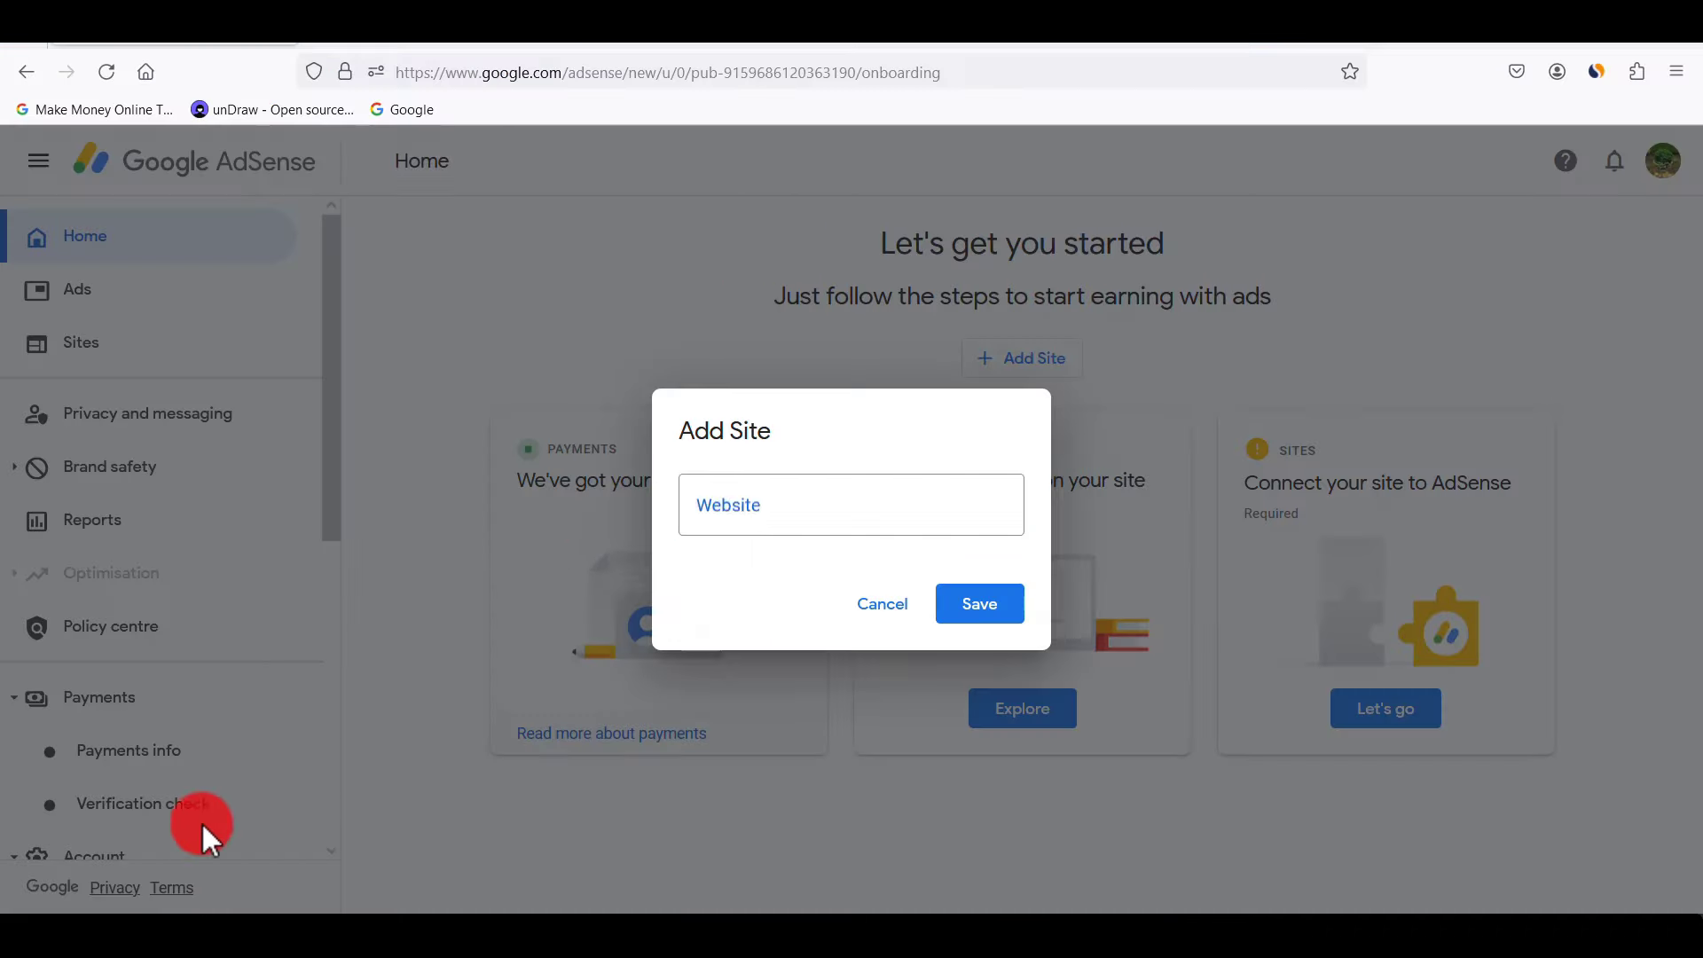
click(690, 505)
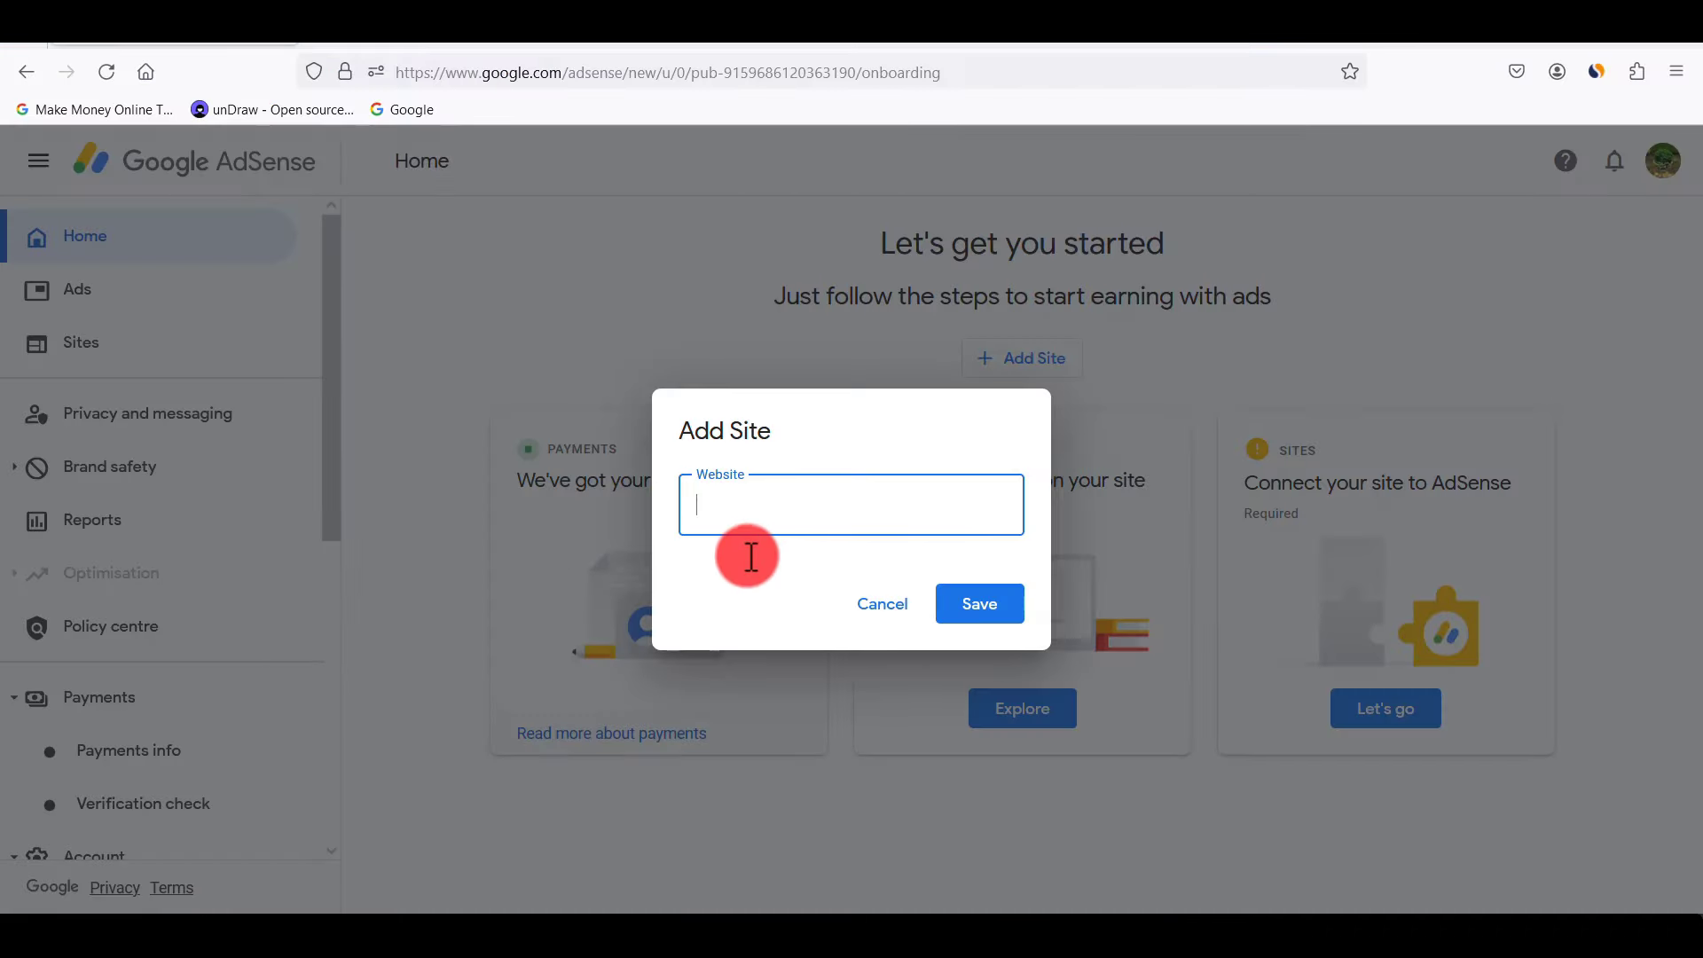
right_click(711, 507)
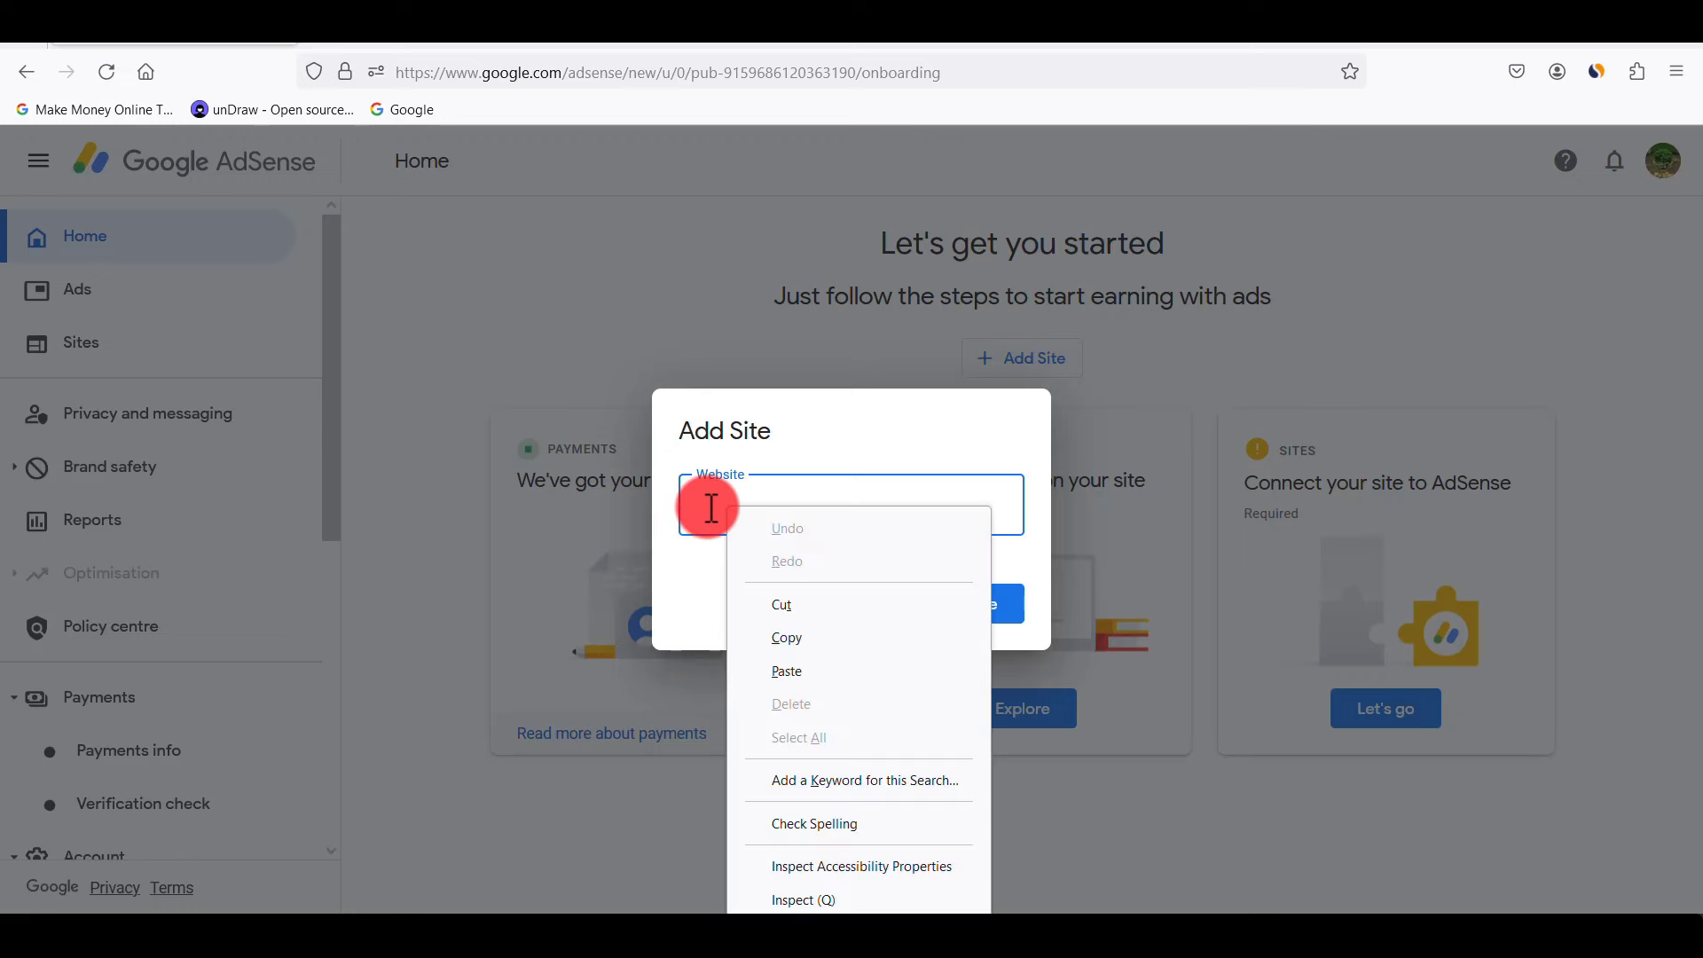
click(781, 670)
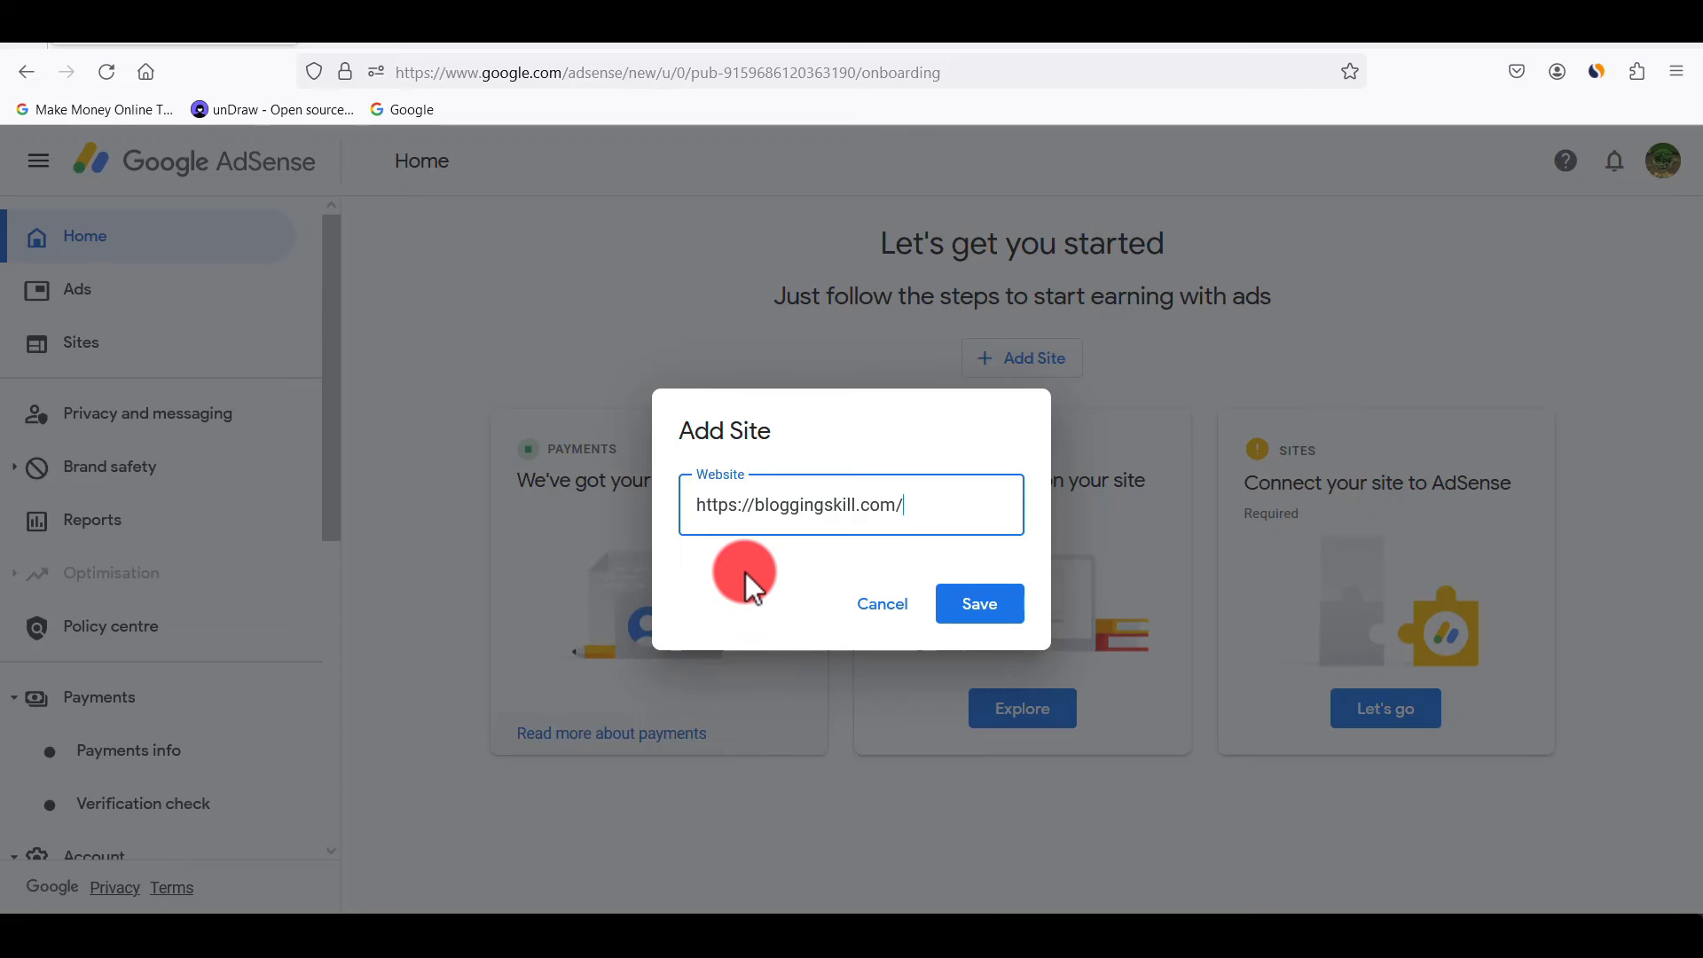
click(987, 612)
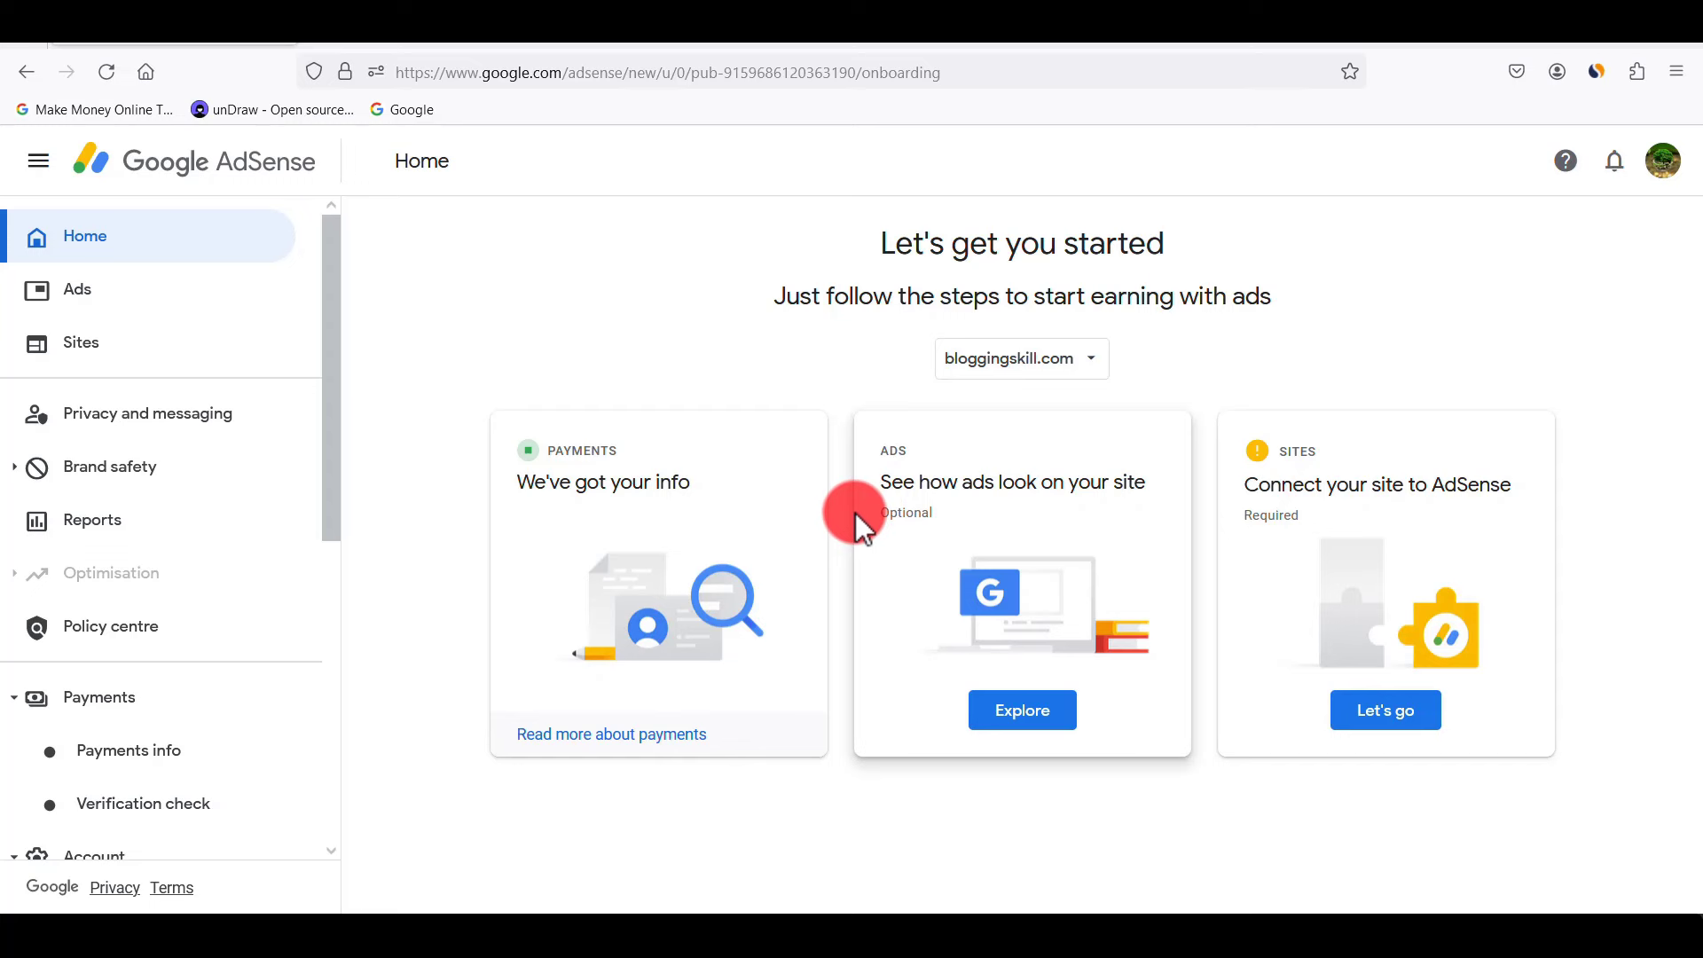
- Open bloggingskill.com in the AdSense sites list and copy its AdSense code snippet for ownership verification
click(92, 351)
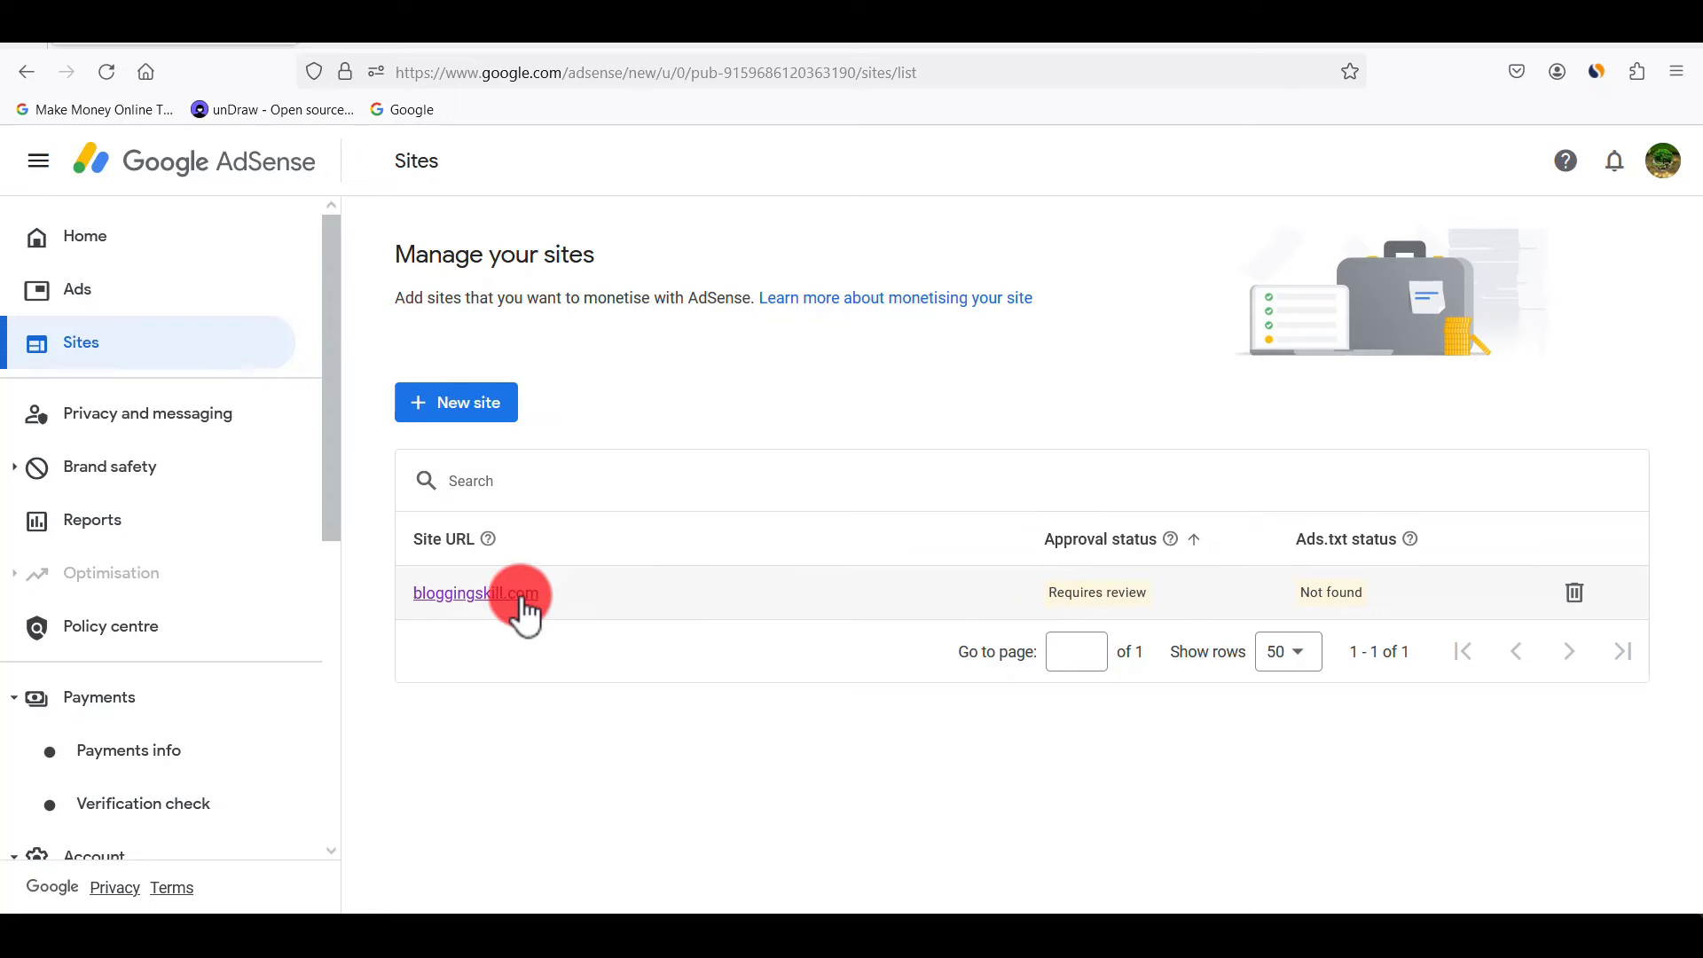
click(476, 594)
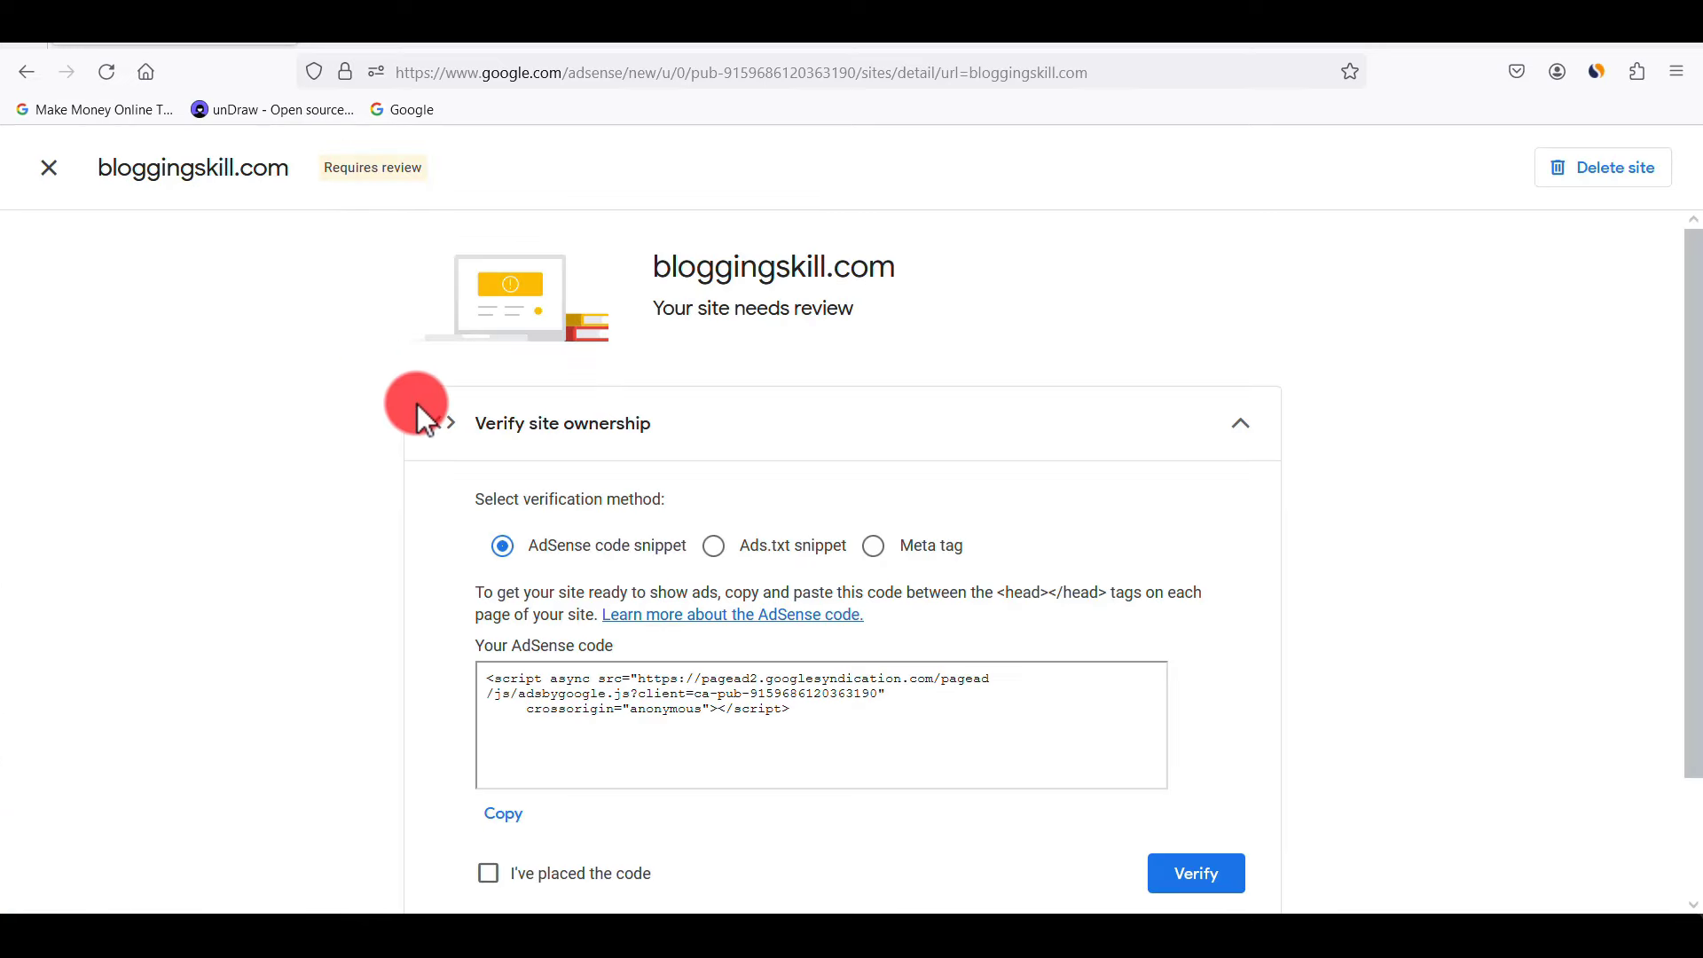
drag(1691, 255, 1694, 401)
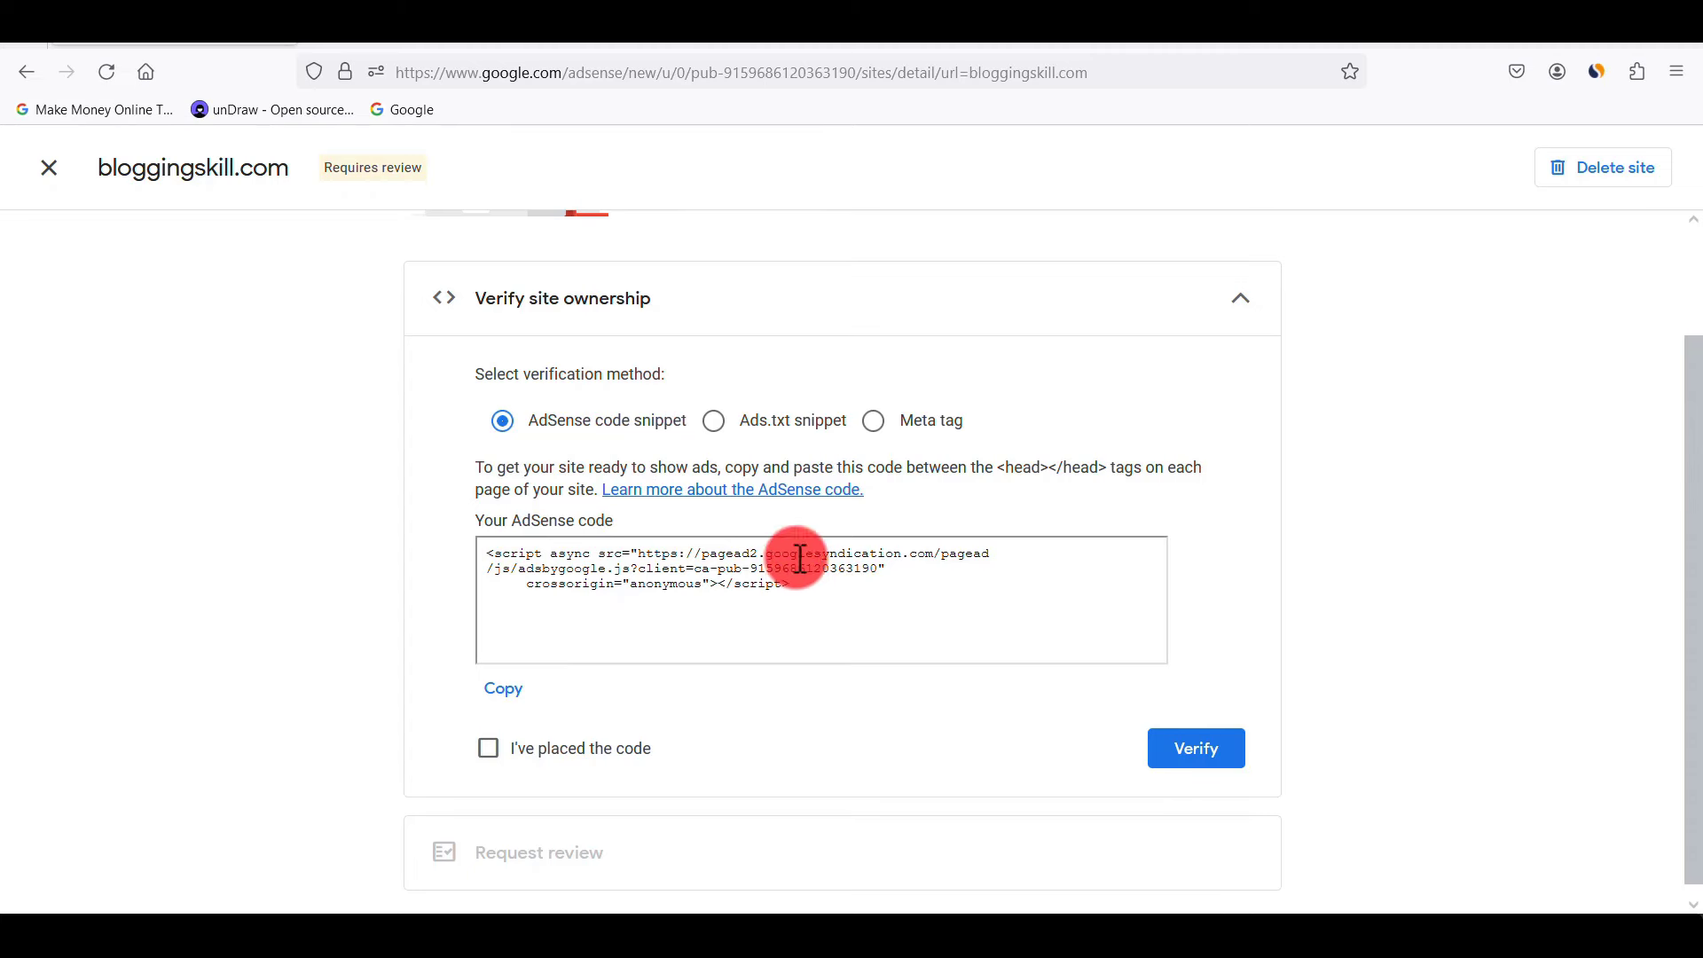
click(509, 697)
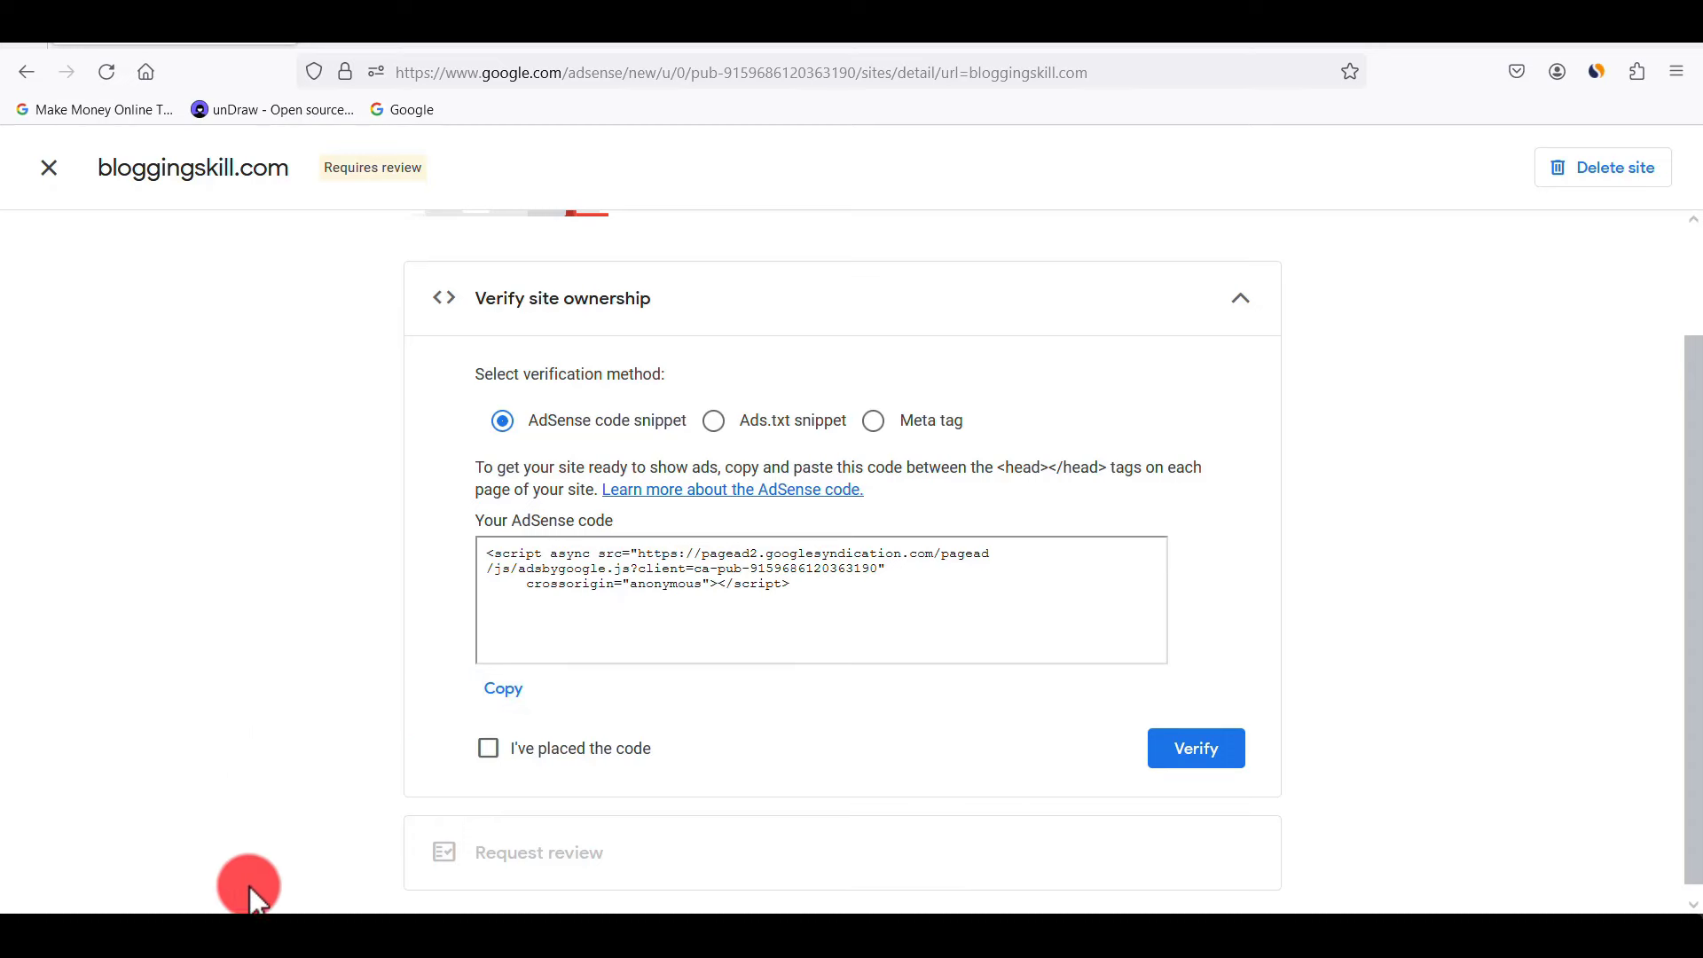
- Switch to the WordPress dashboard and create a new theme element of type Hook
click(267, 922)
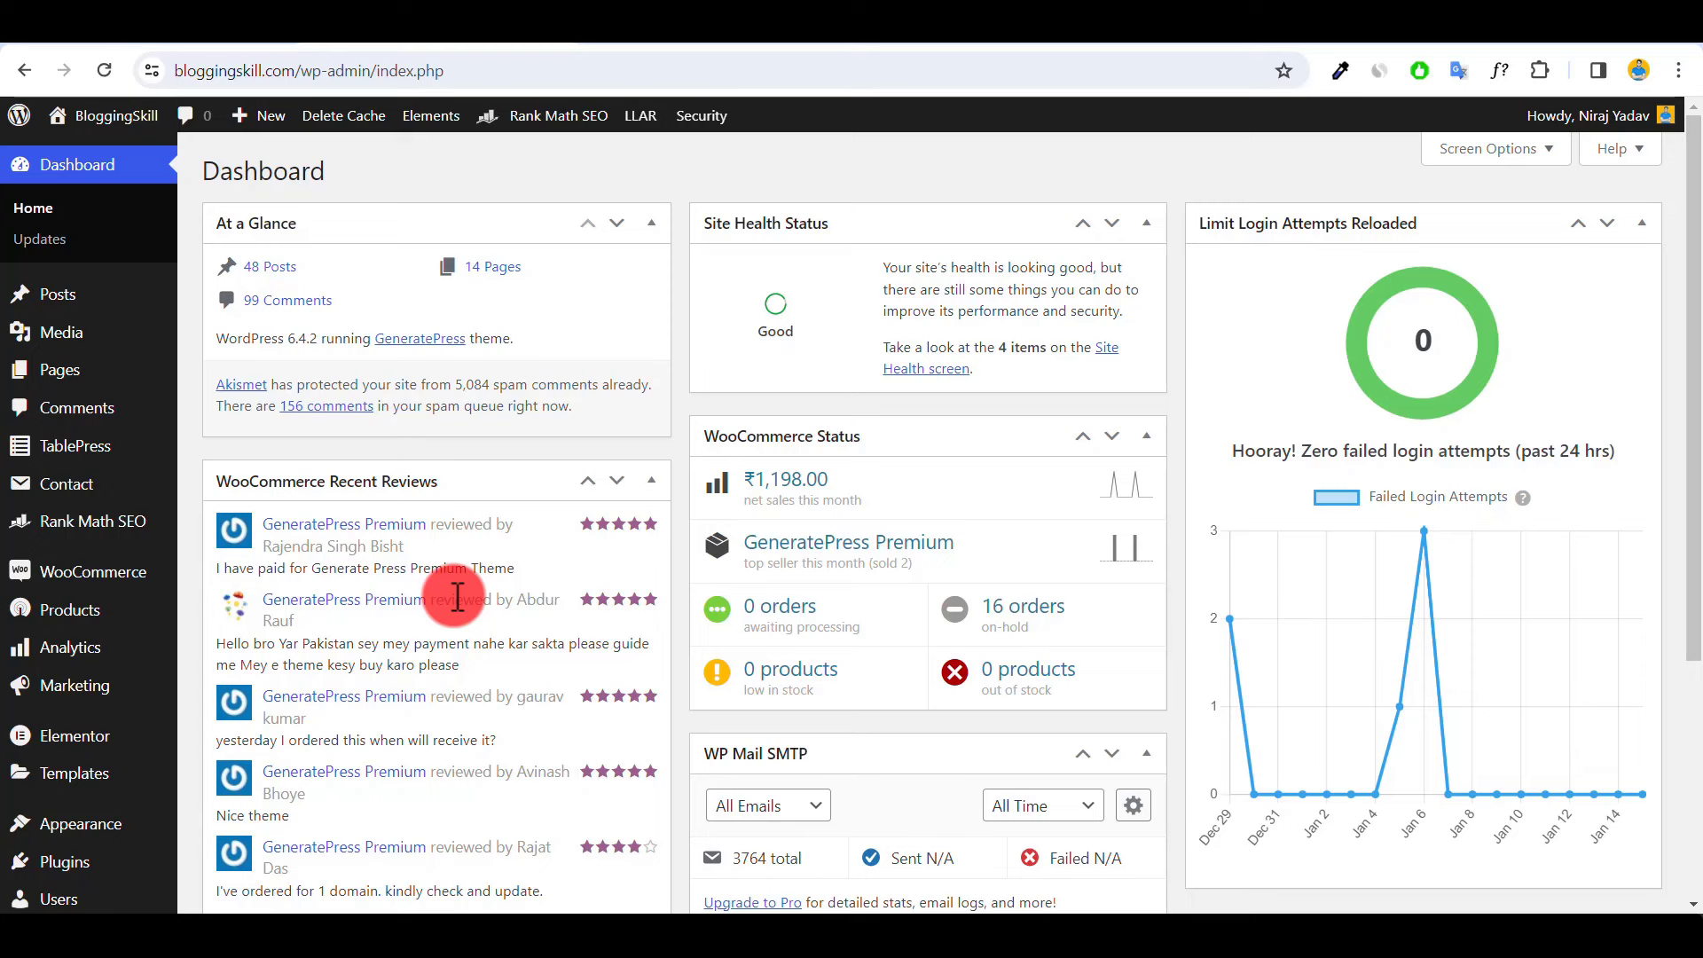
mouse_move(180, 329)
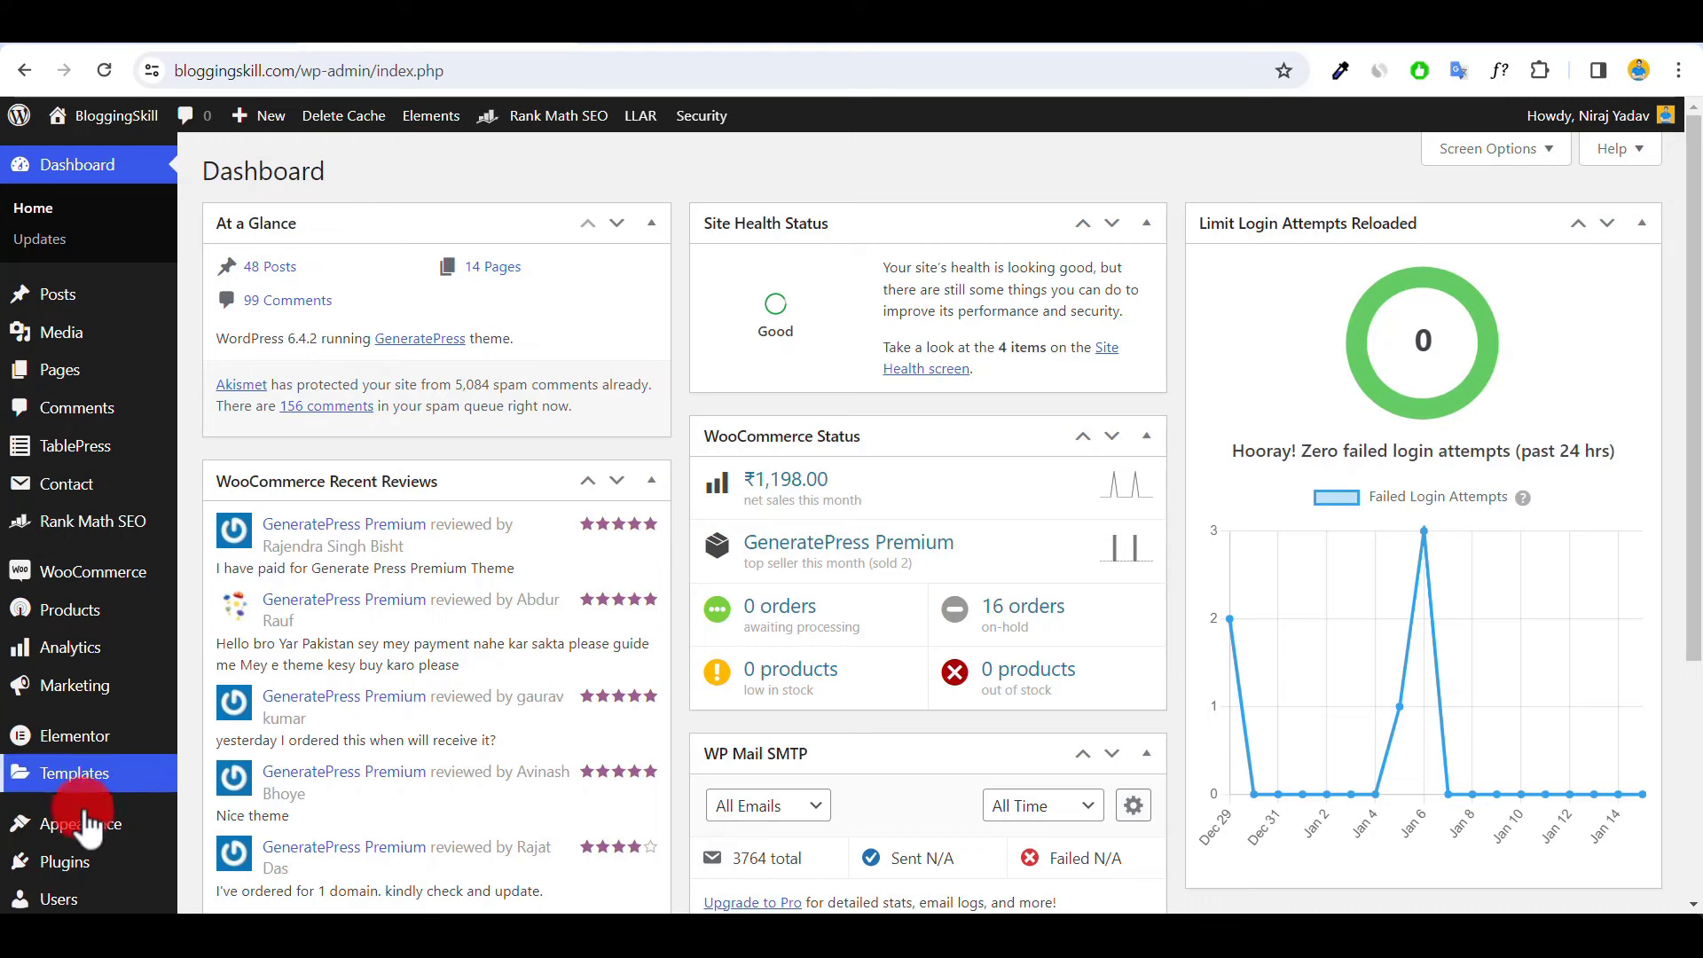
mouse_move(82, 838)
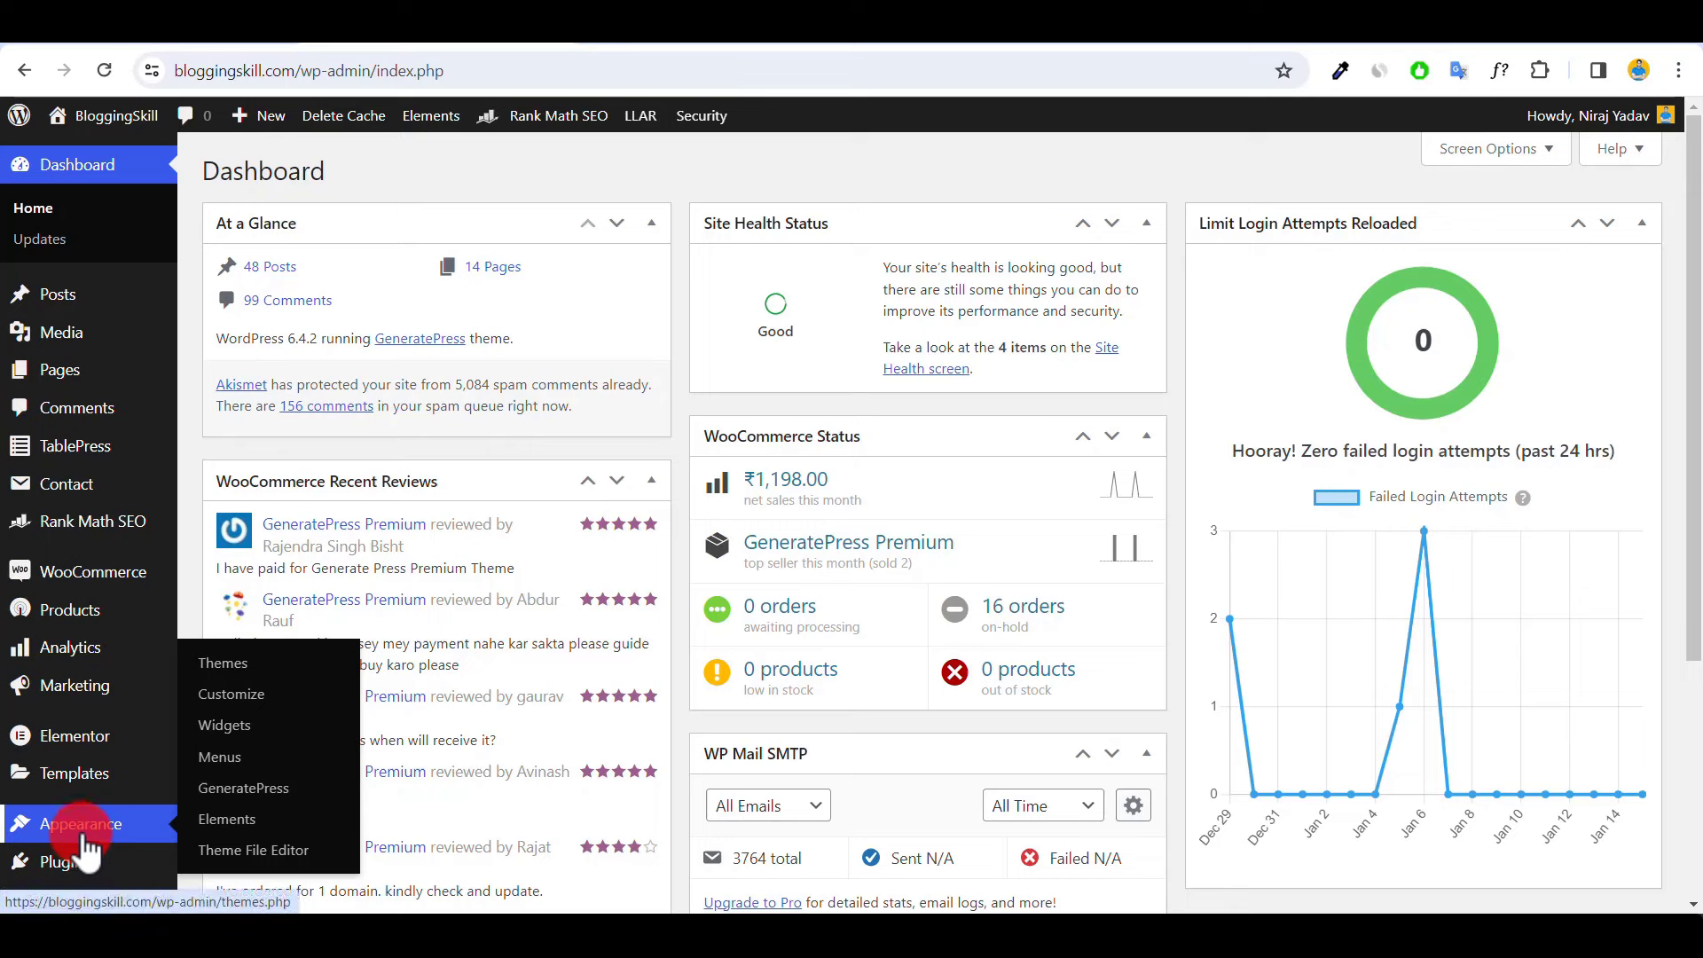
click(229, 825)
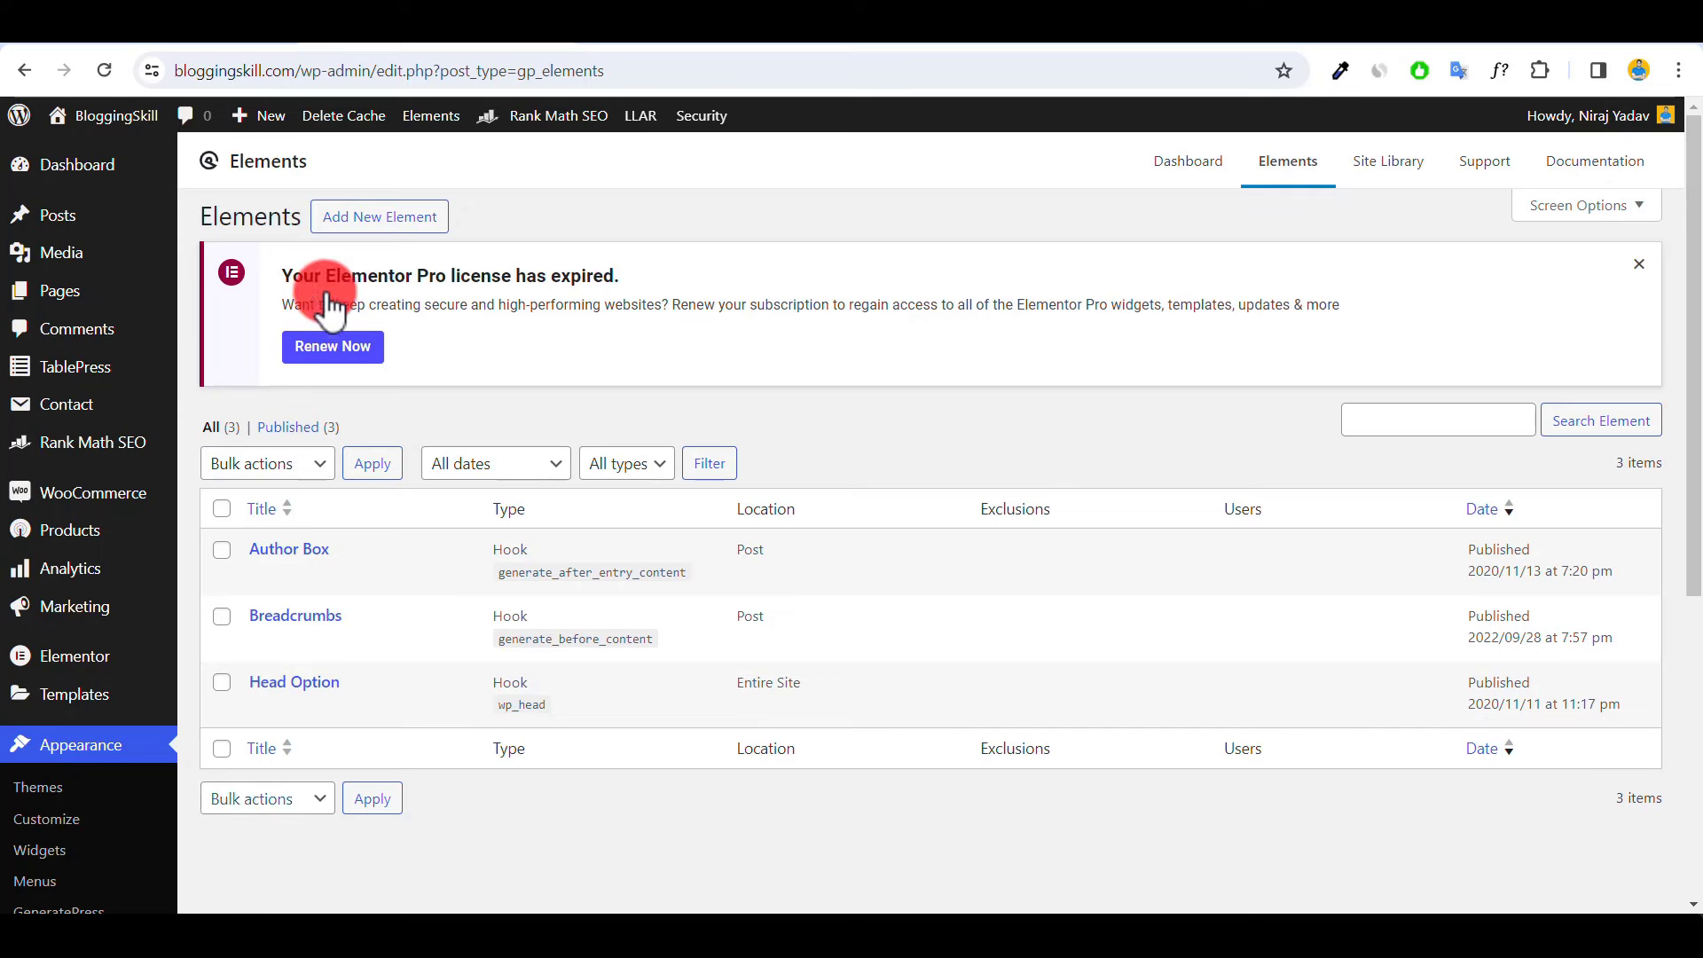
click(364, 229)
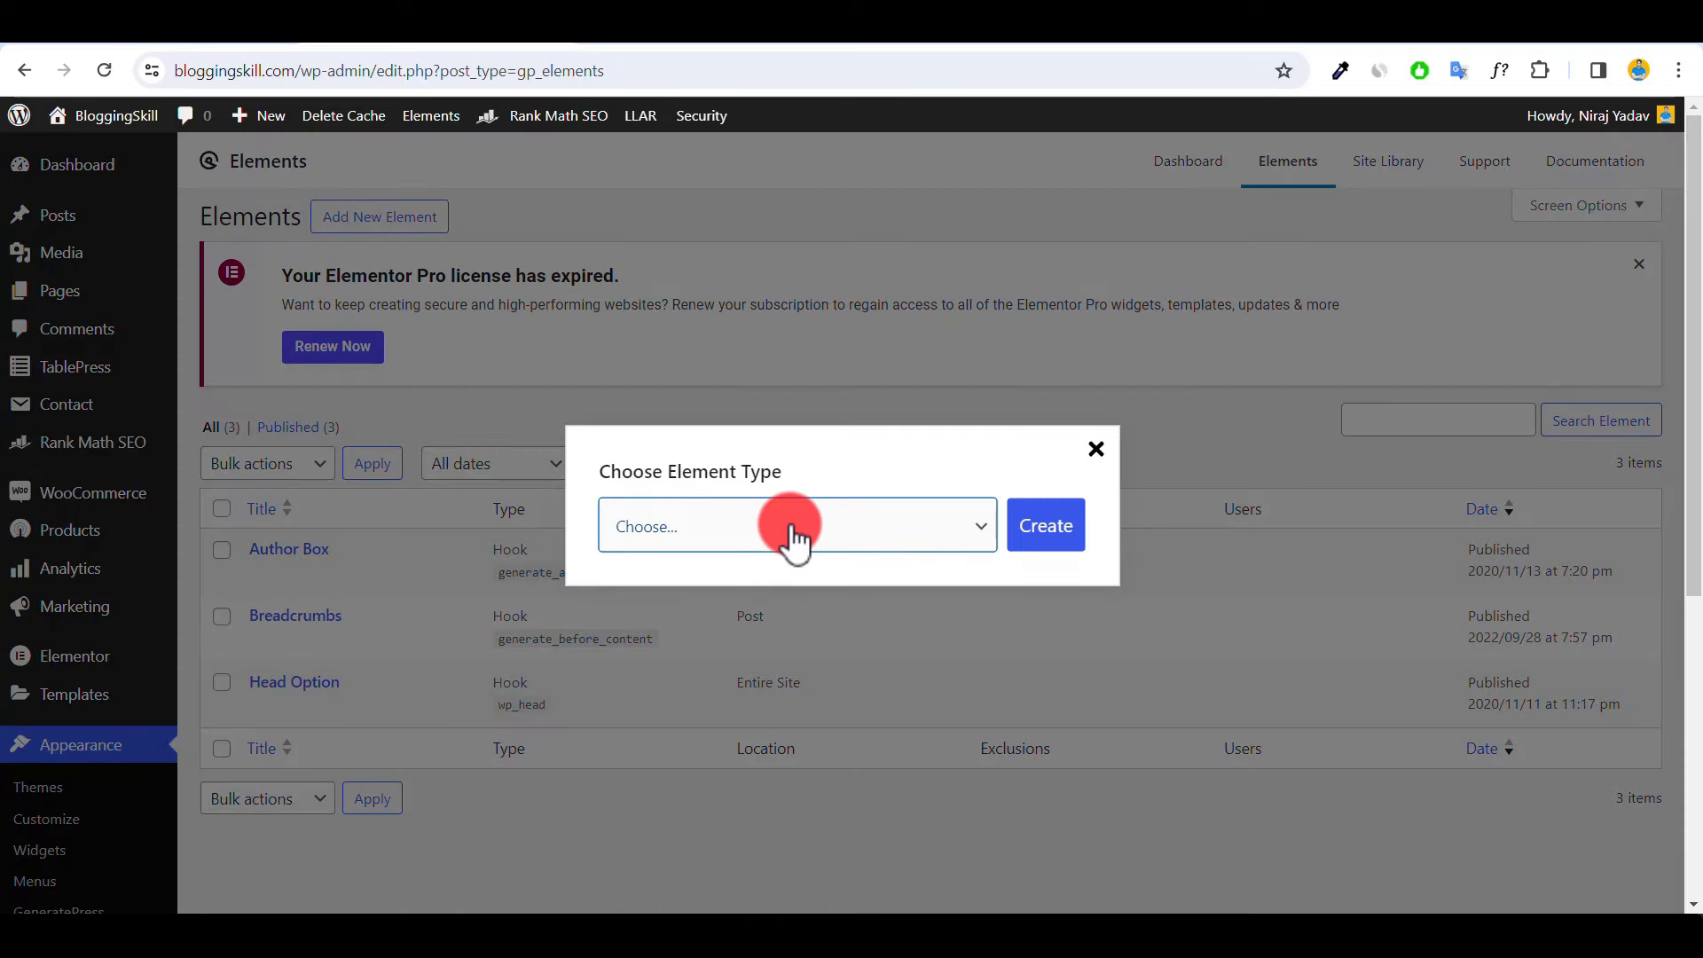
click(792, 530)
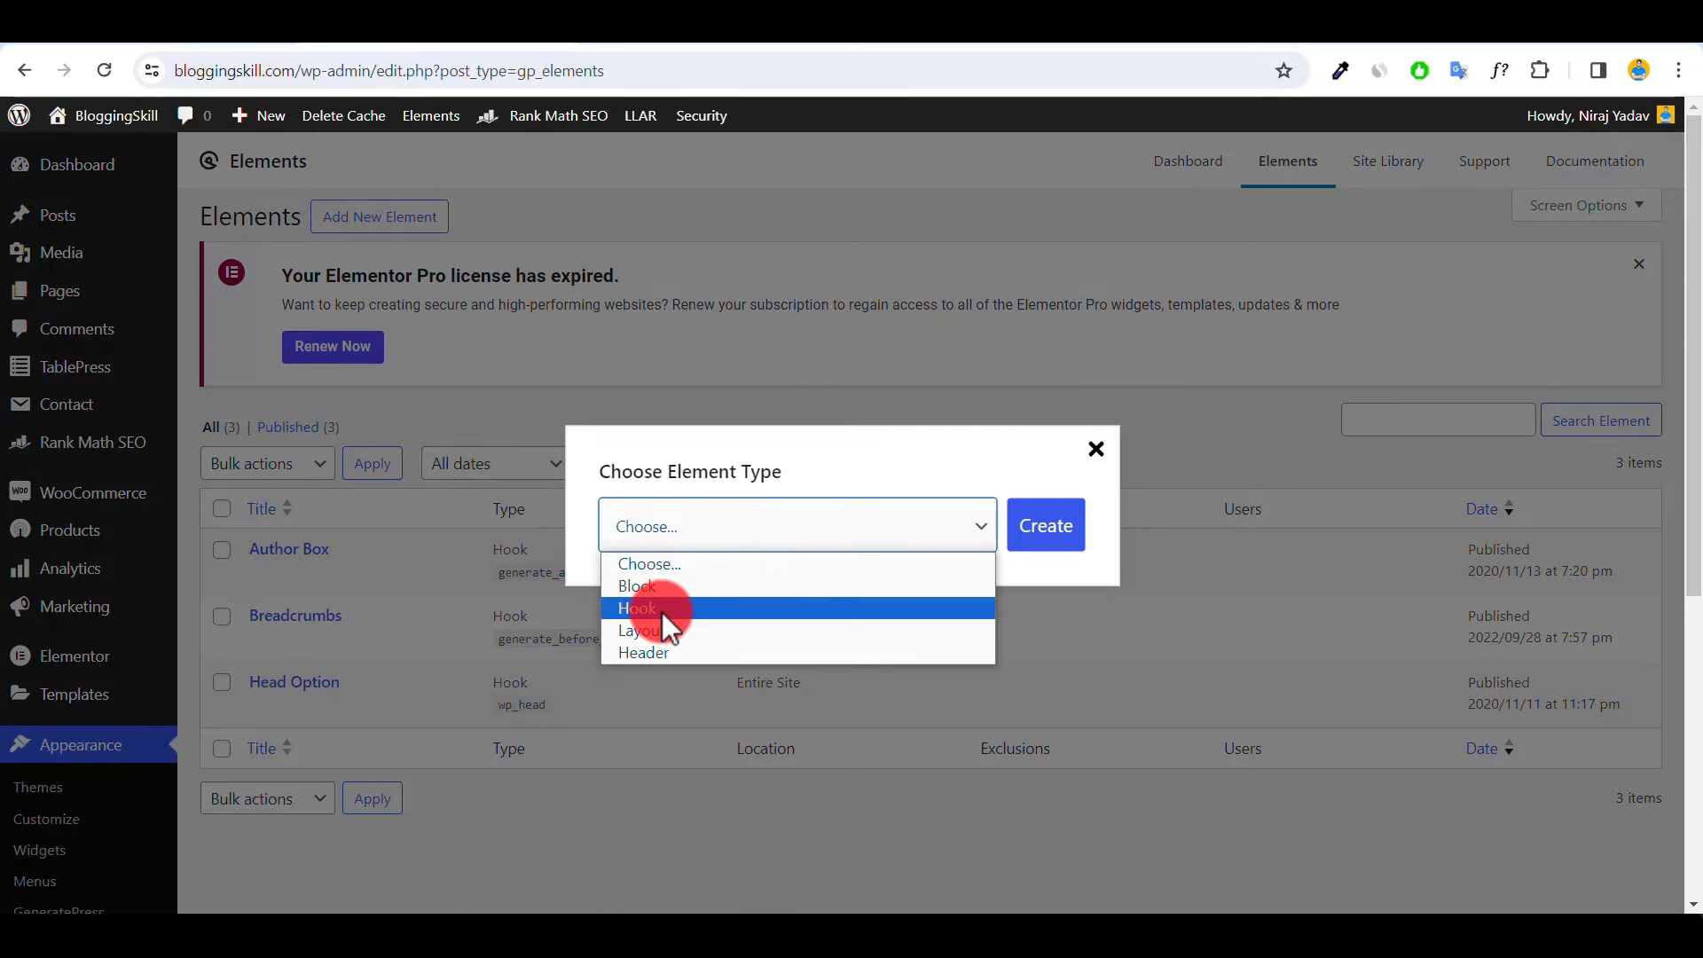
click(662, 611)
click(1045, 528)
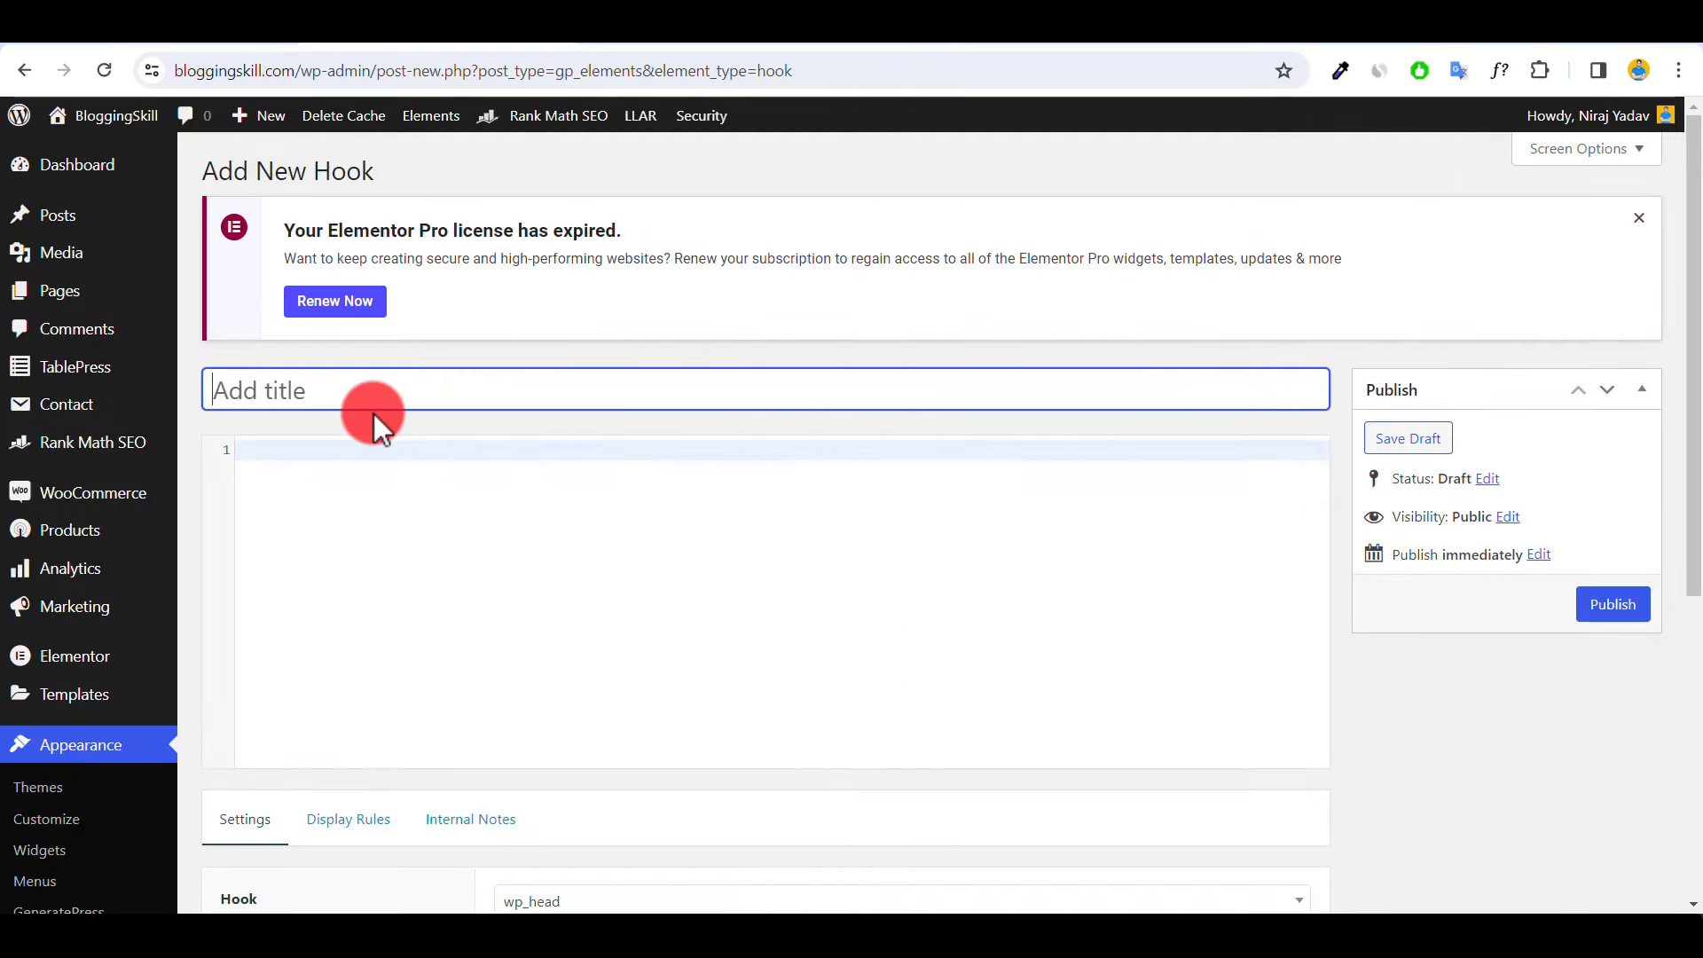
- Title the hook "Adsense code", paste the copied AdSense snippet as its content and enable PHP execution
text(Adsense code)
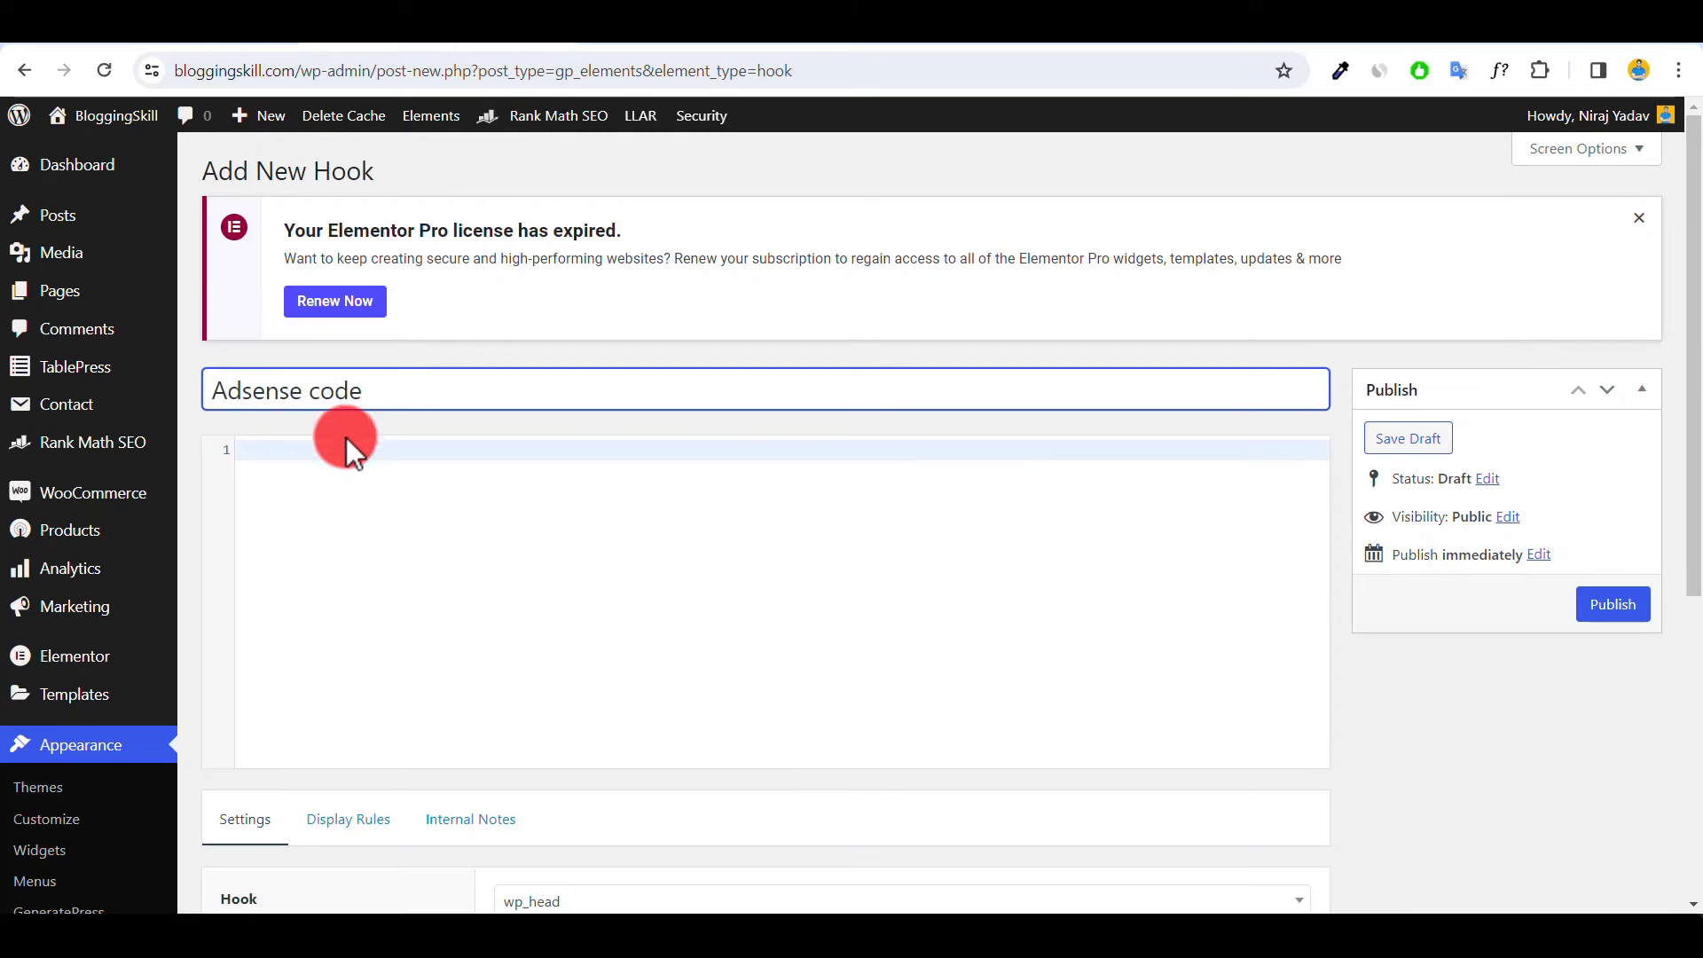
click(313, 454)
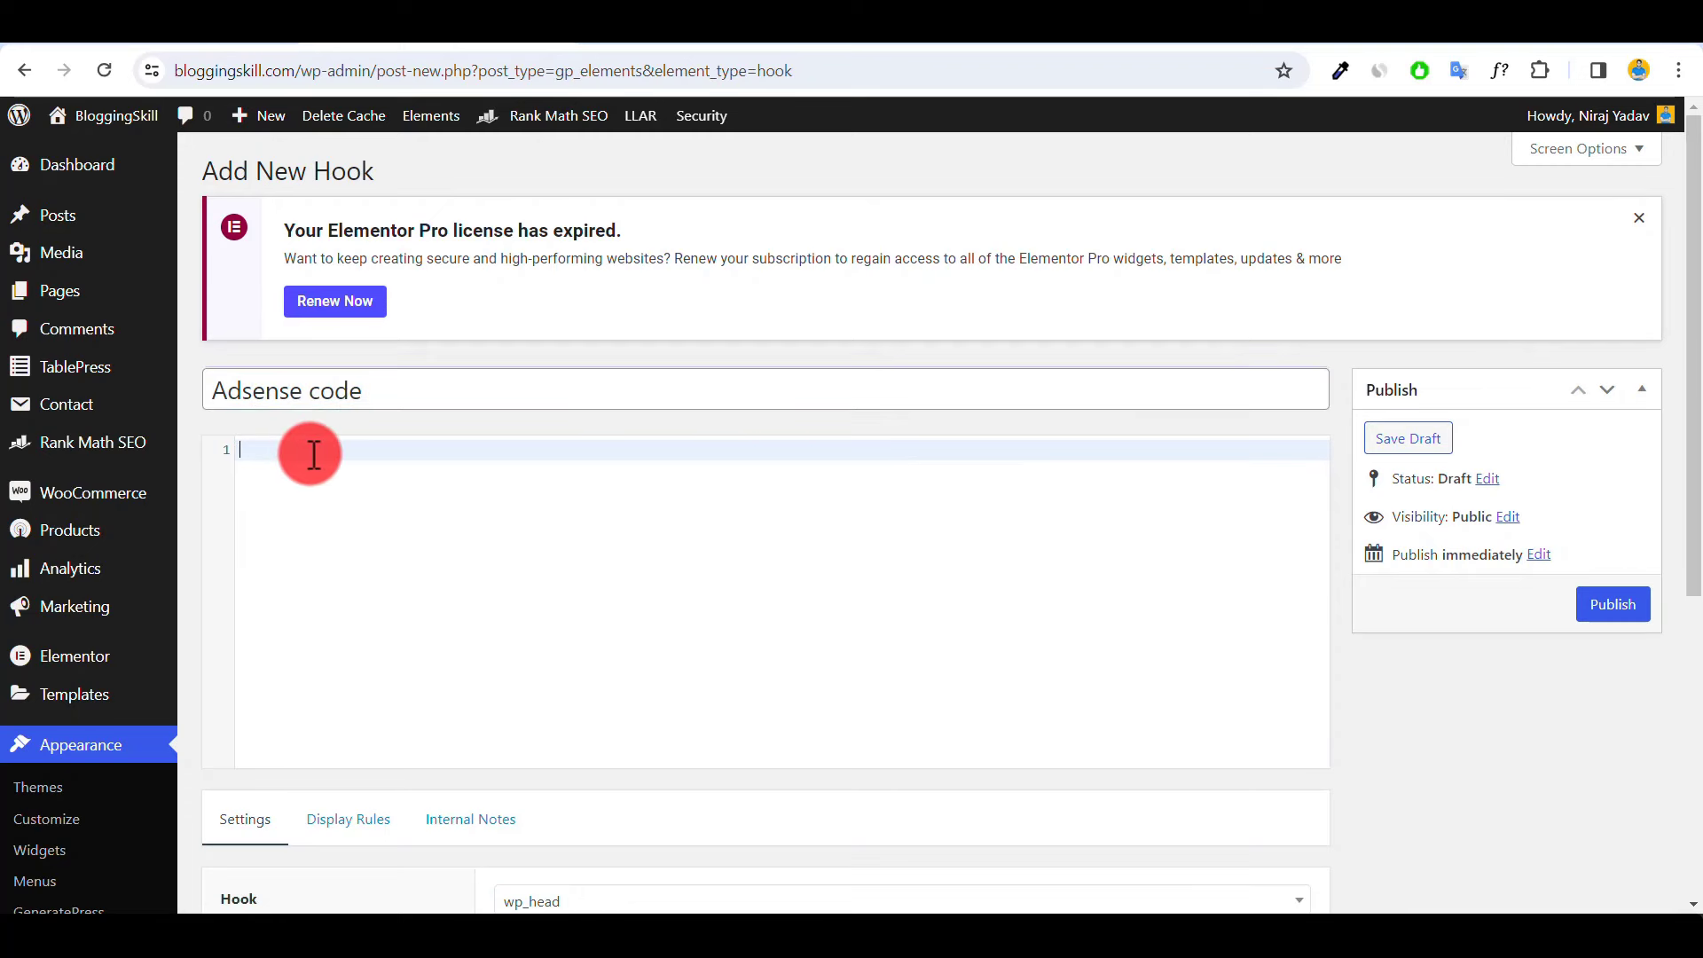
key(ctrl+v)
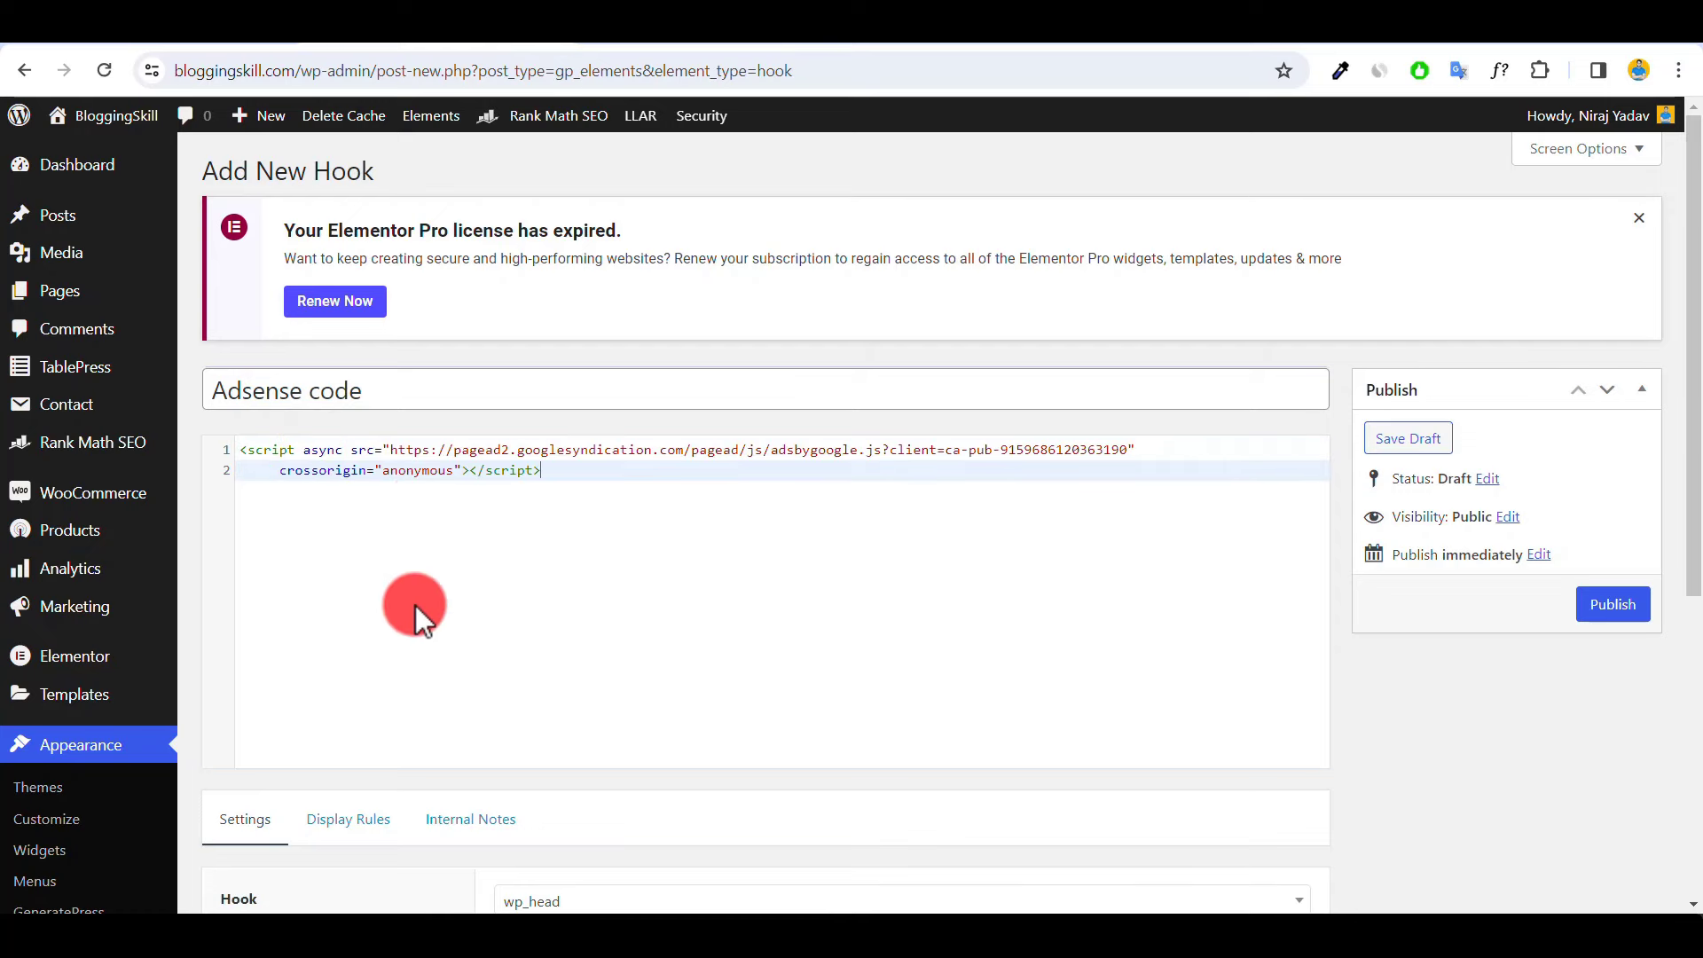
scroll(413, 603, down, 5)
click(503, 505)
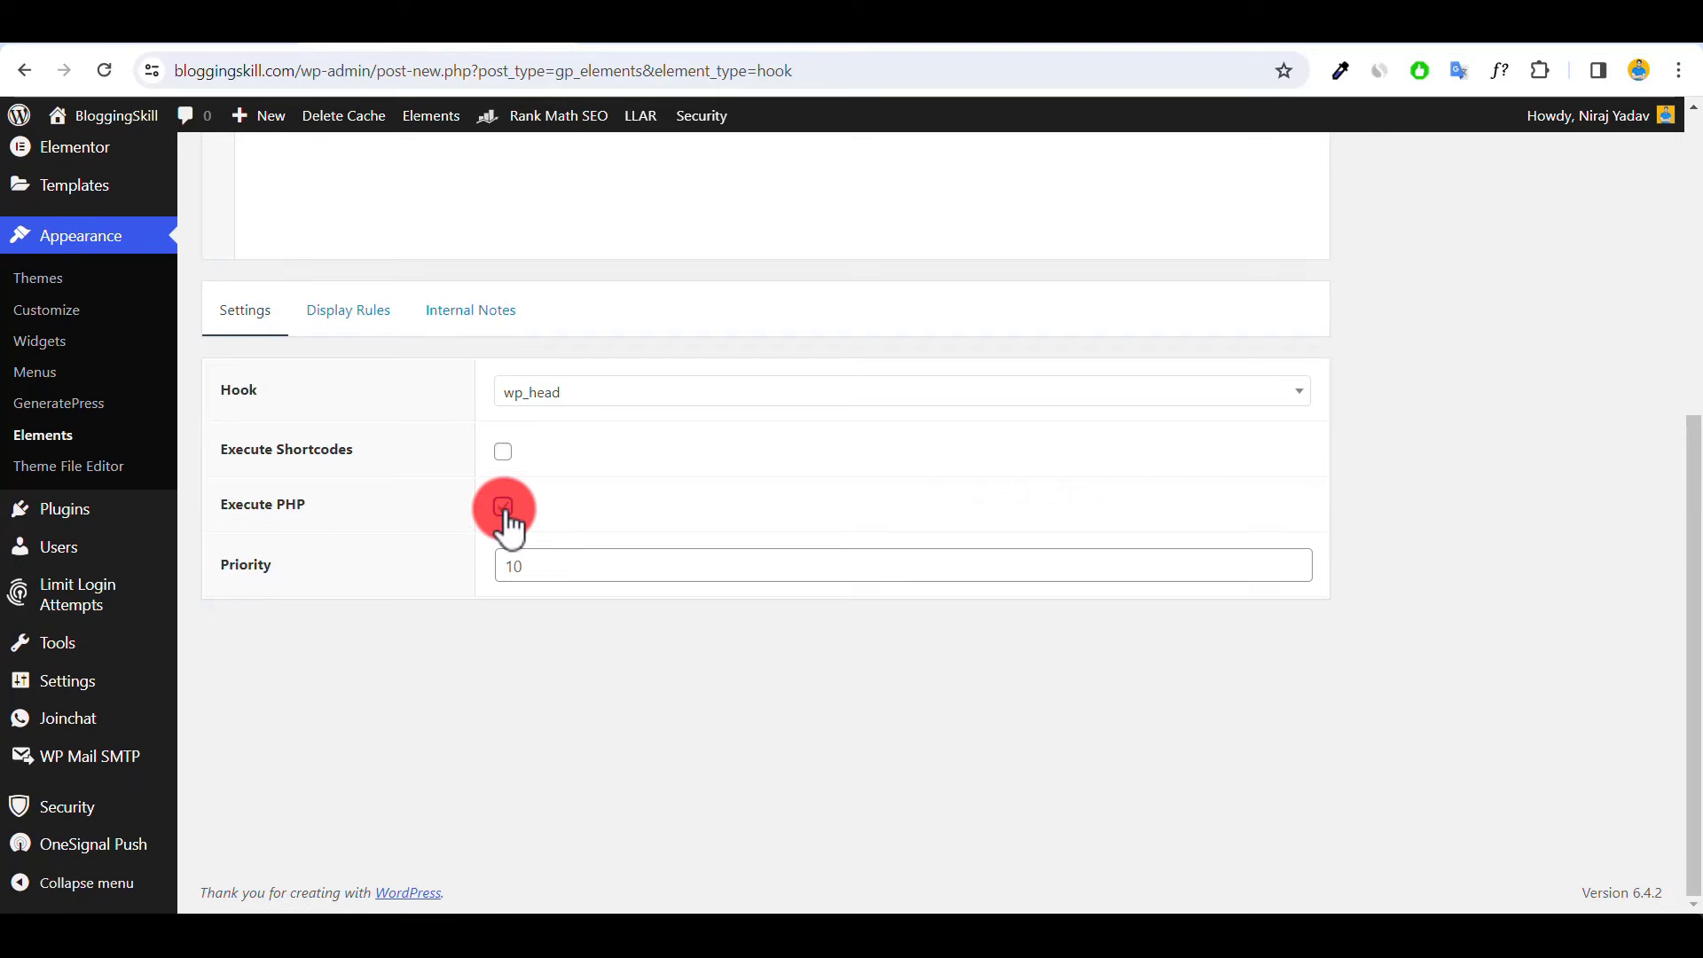
- Set the hook's display location to Entire Site and try to publish the hook
click(353, 320)
scroll(733, 712, down, 5)
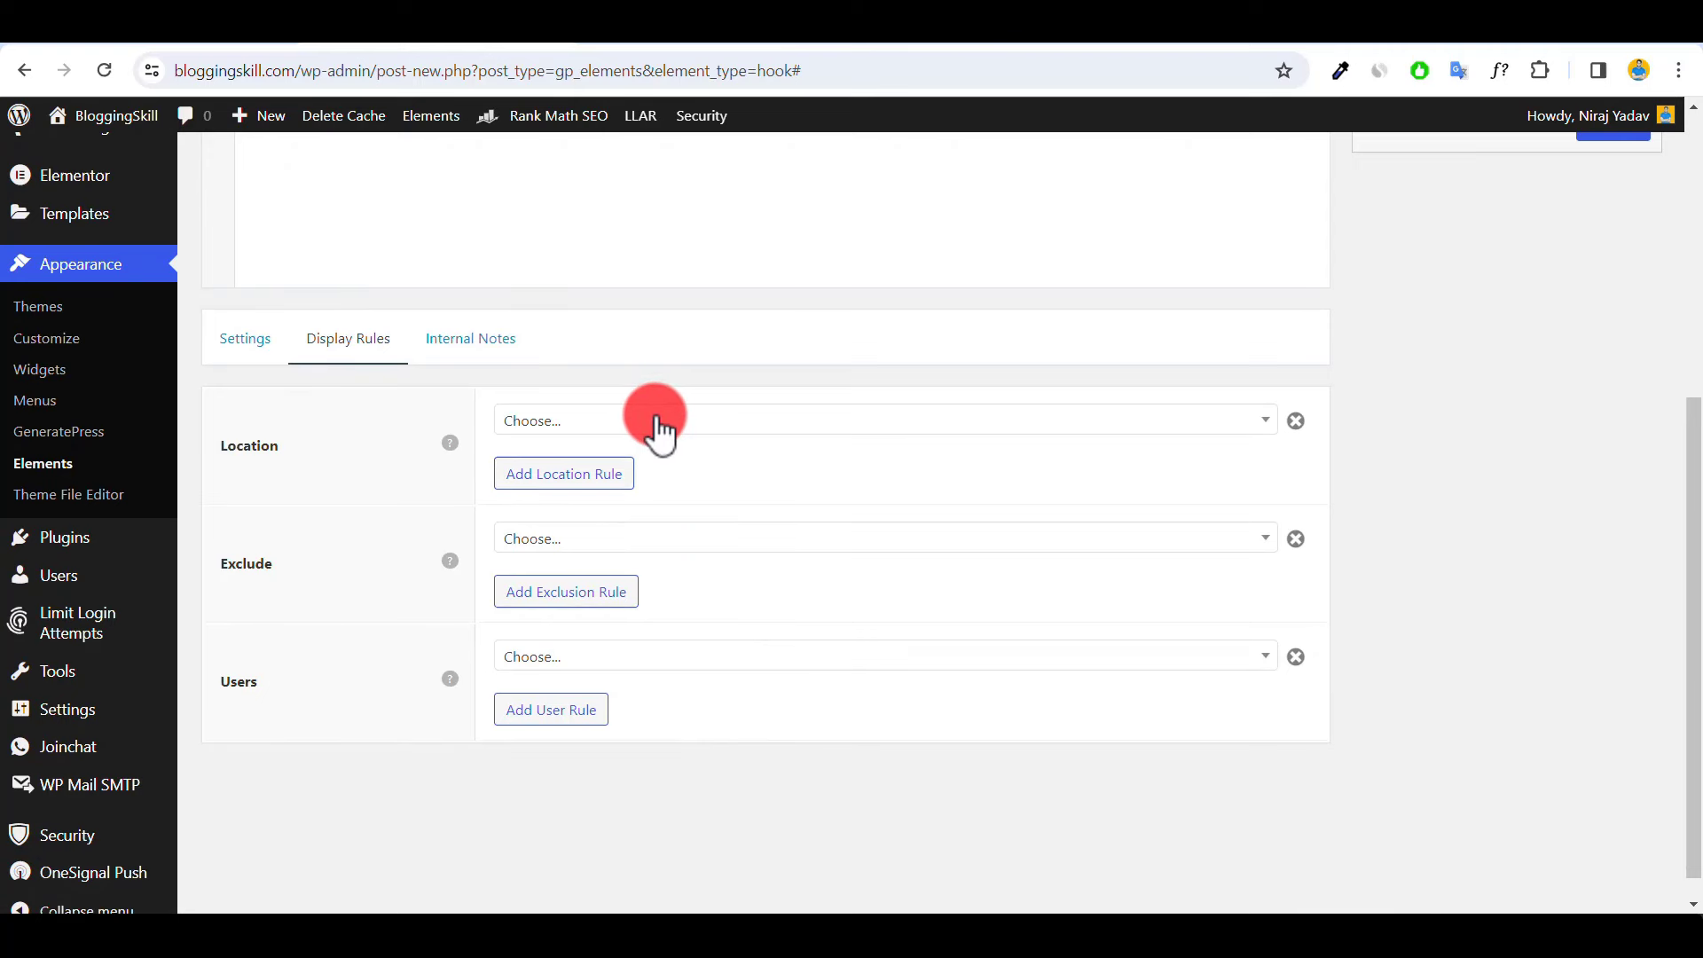
click(659, 434)
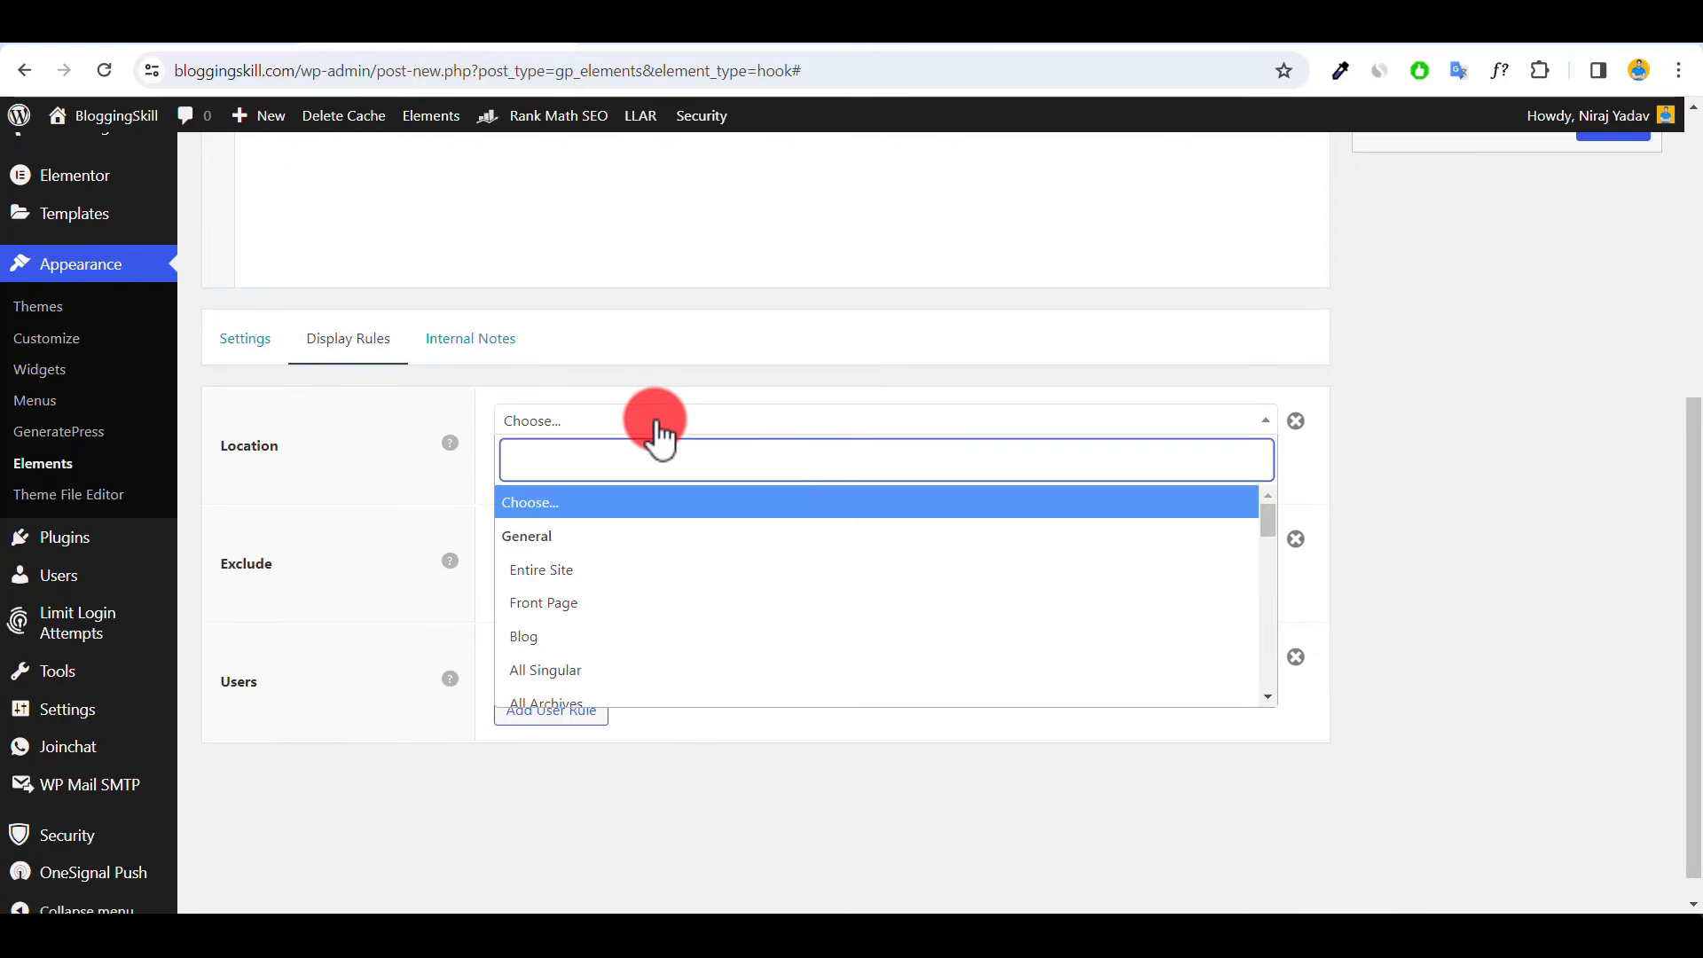
click(551, 574)
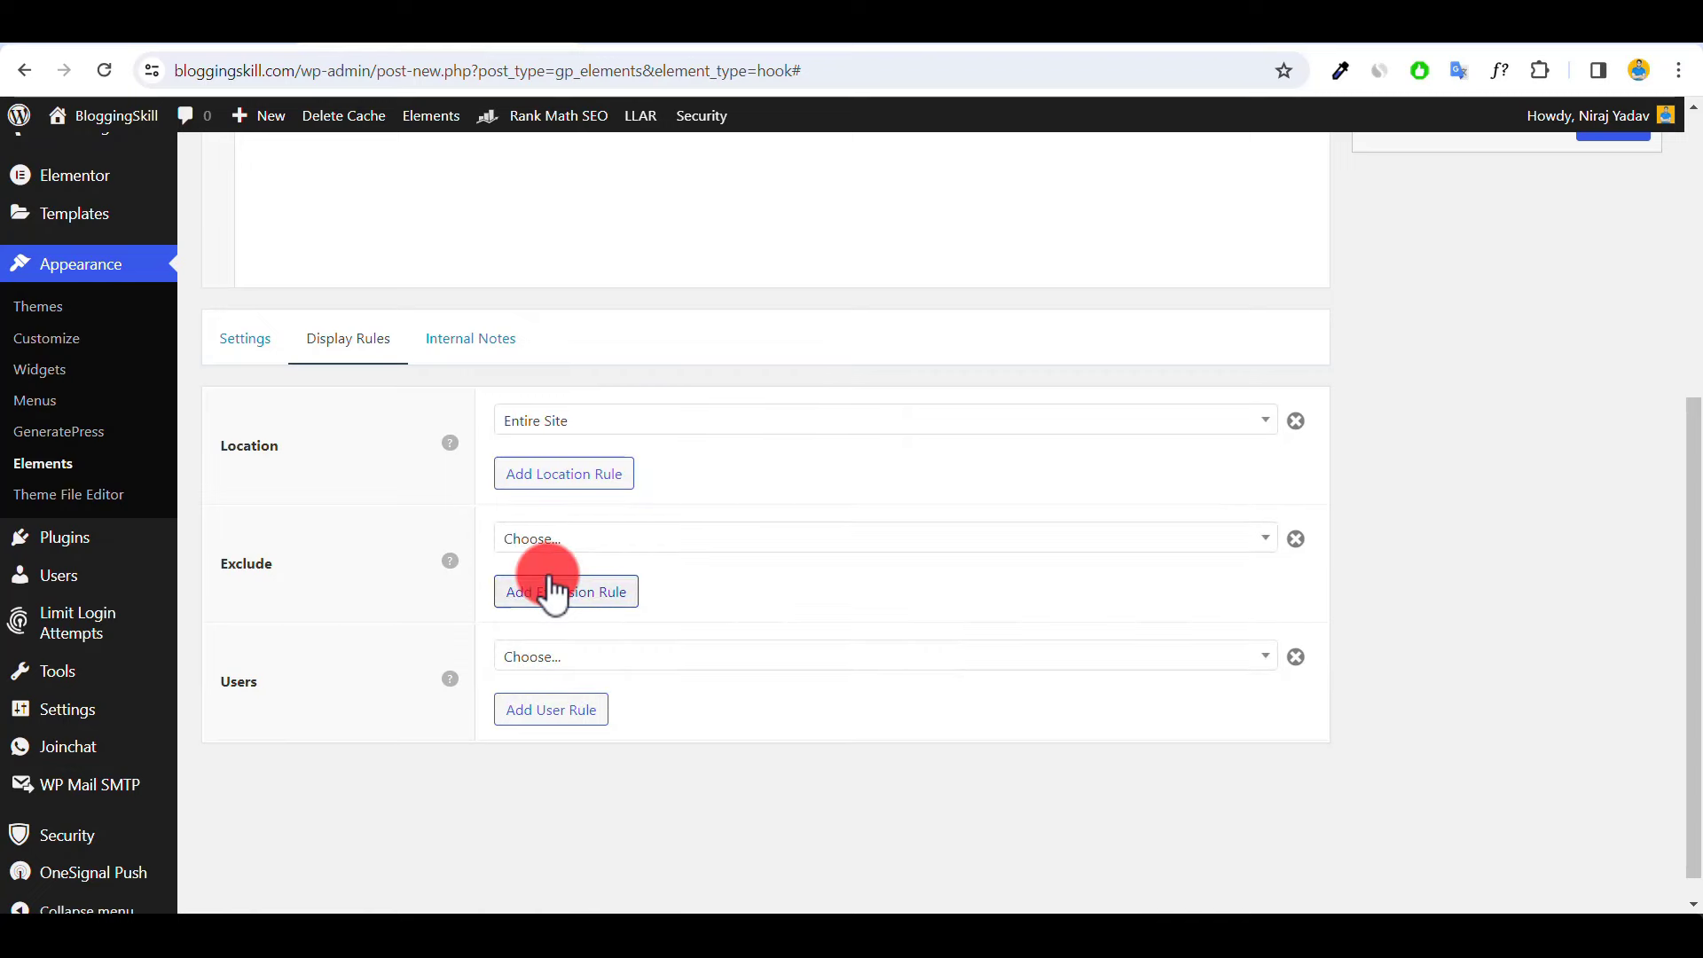
scroll(799, 668, up, 5)
click(1612, 607)
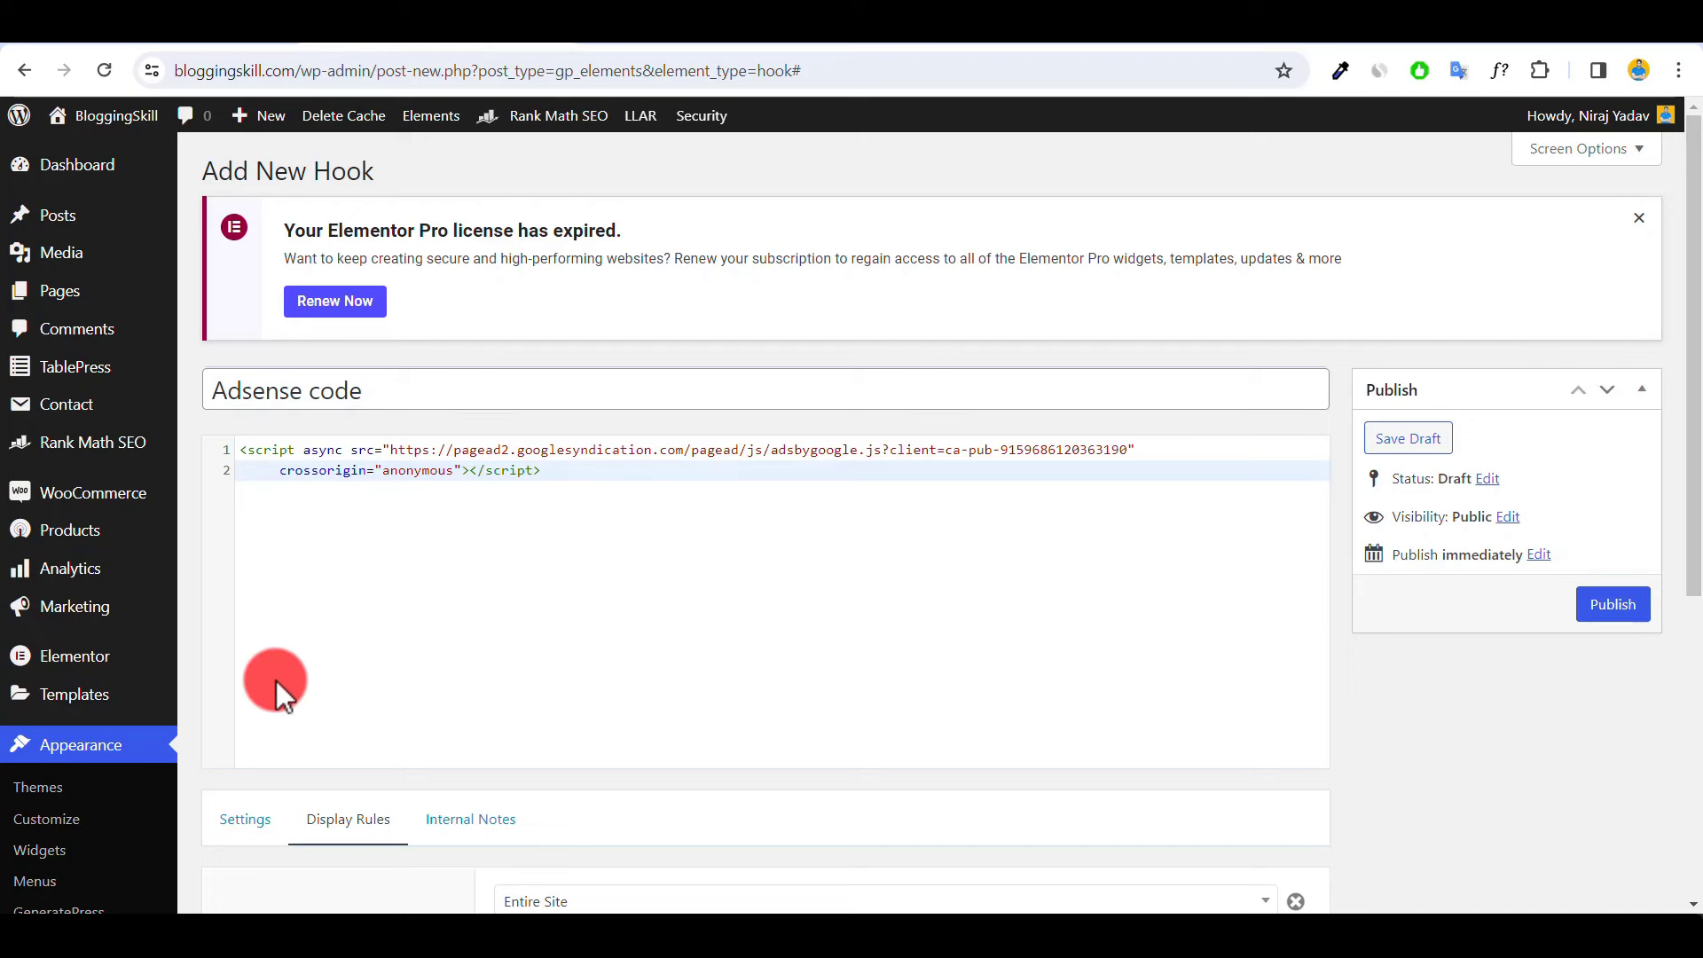
- Go to adding a new WordPress plugin and search the plugin directory for "adinserter"
scroll(26, 612, down, 5)
mouse_move(73, 523)
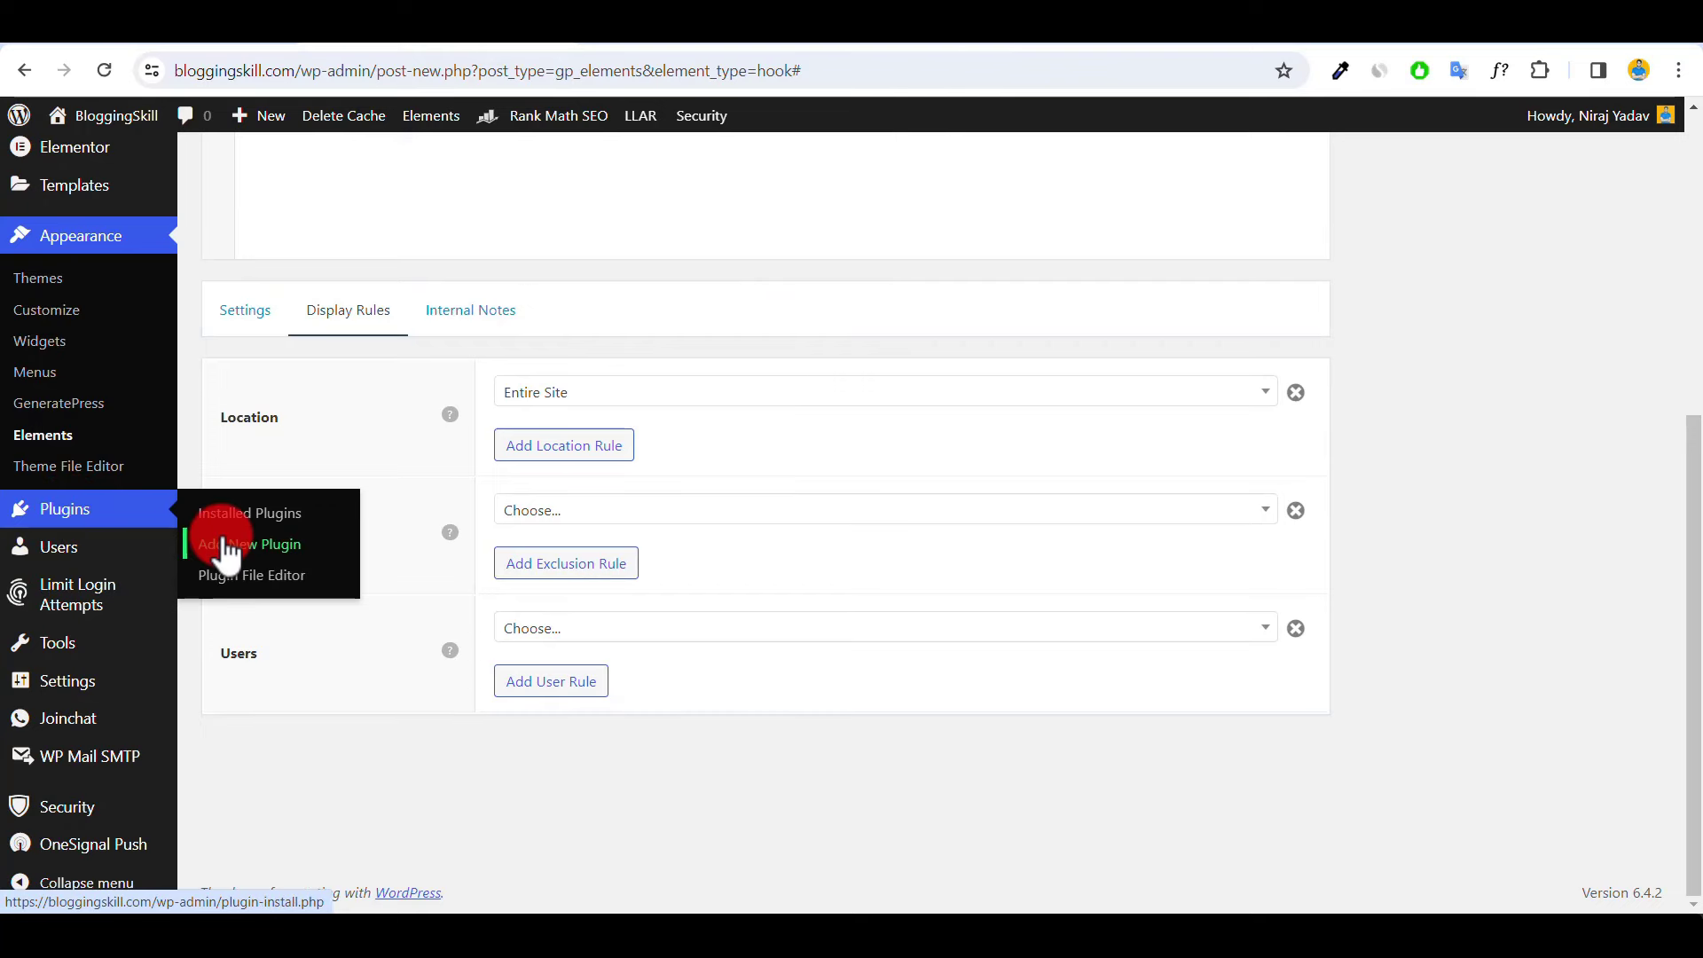
click(224, 544)
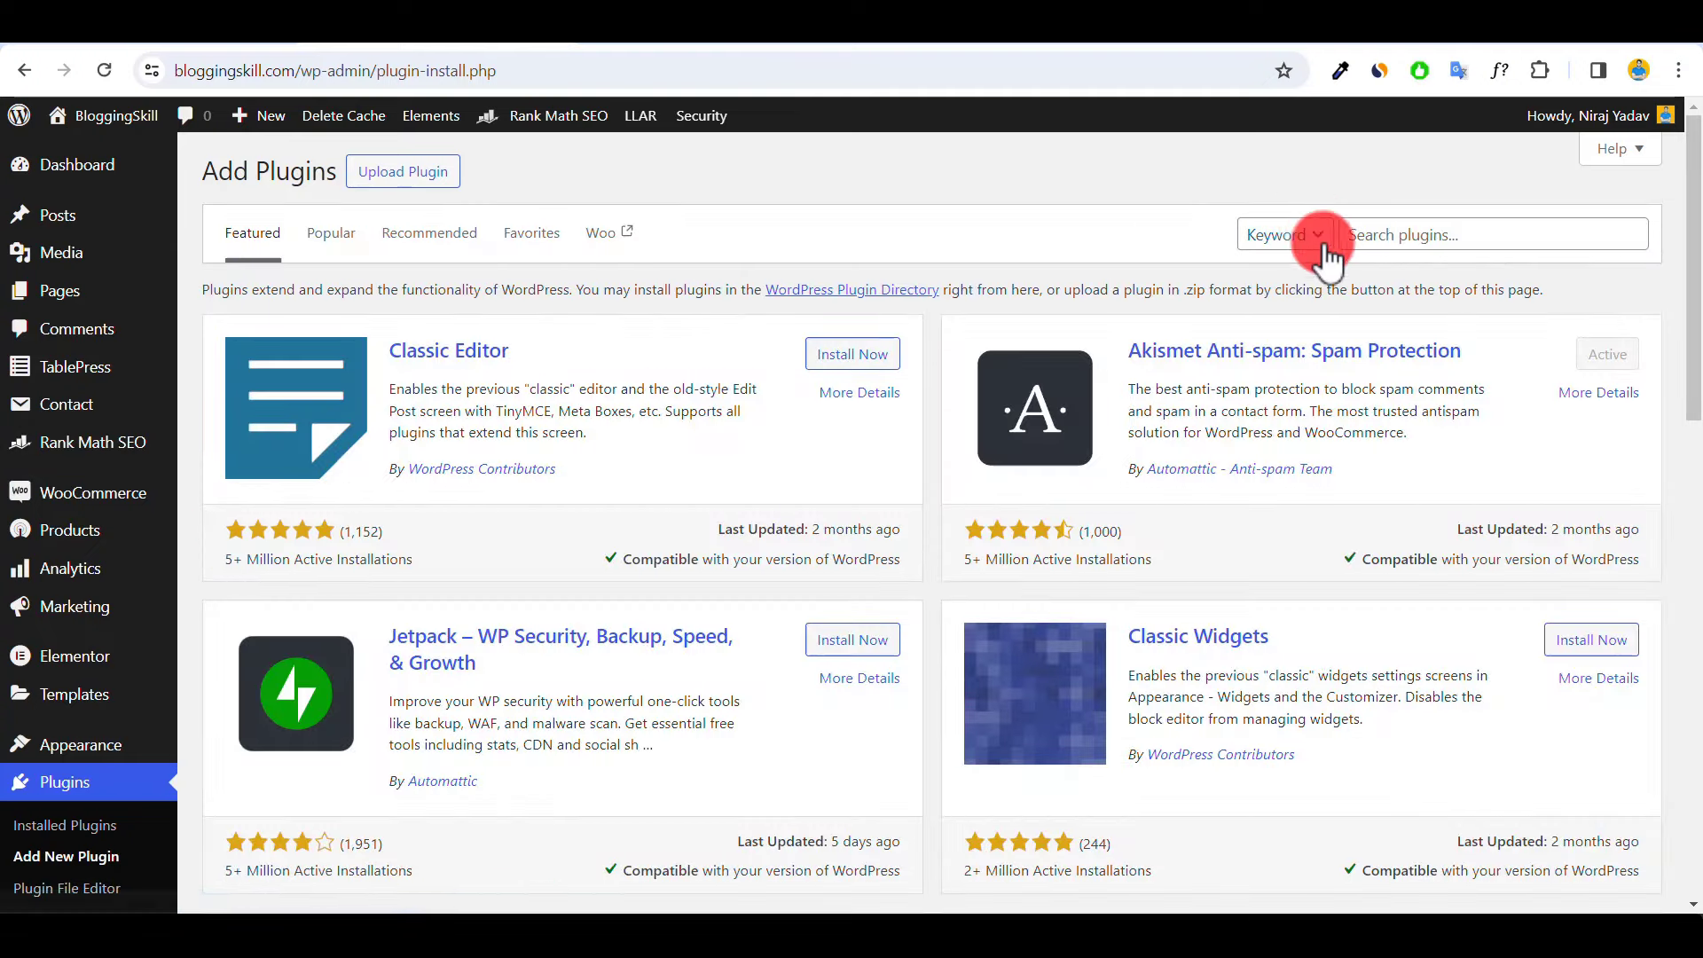
click(1381, 236)
text(adinsert)
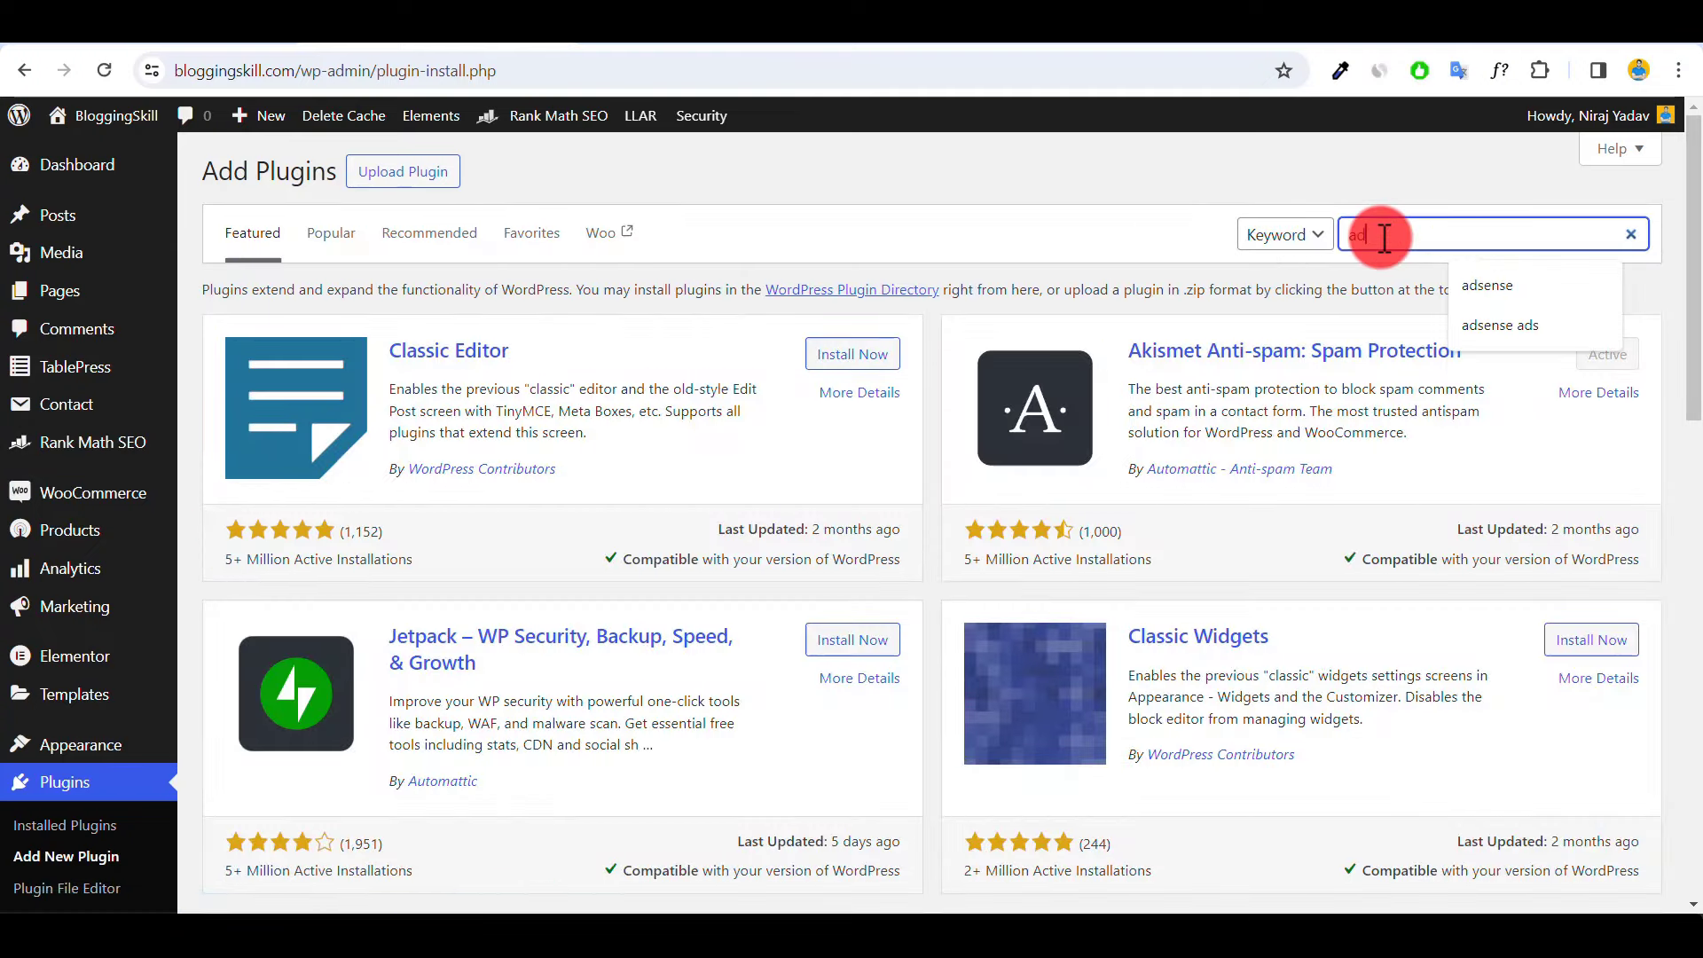
text(er)
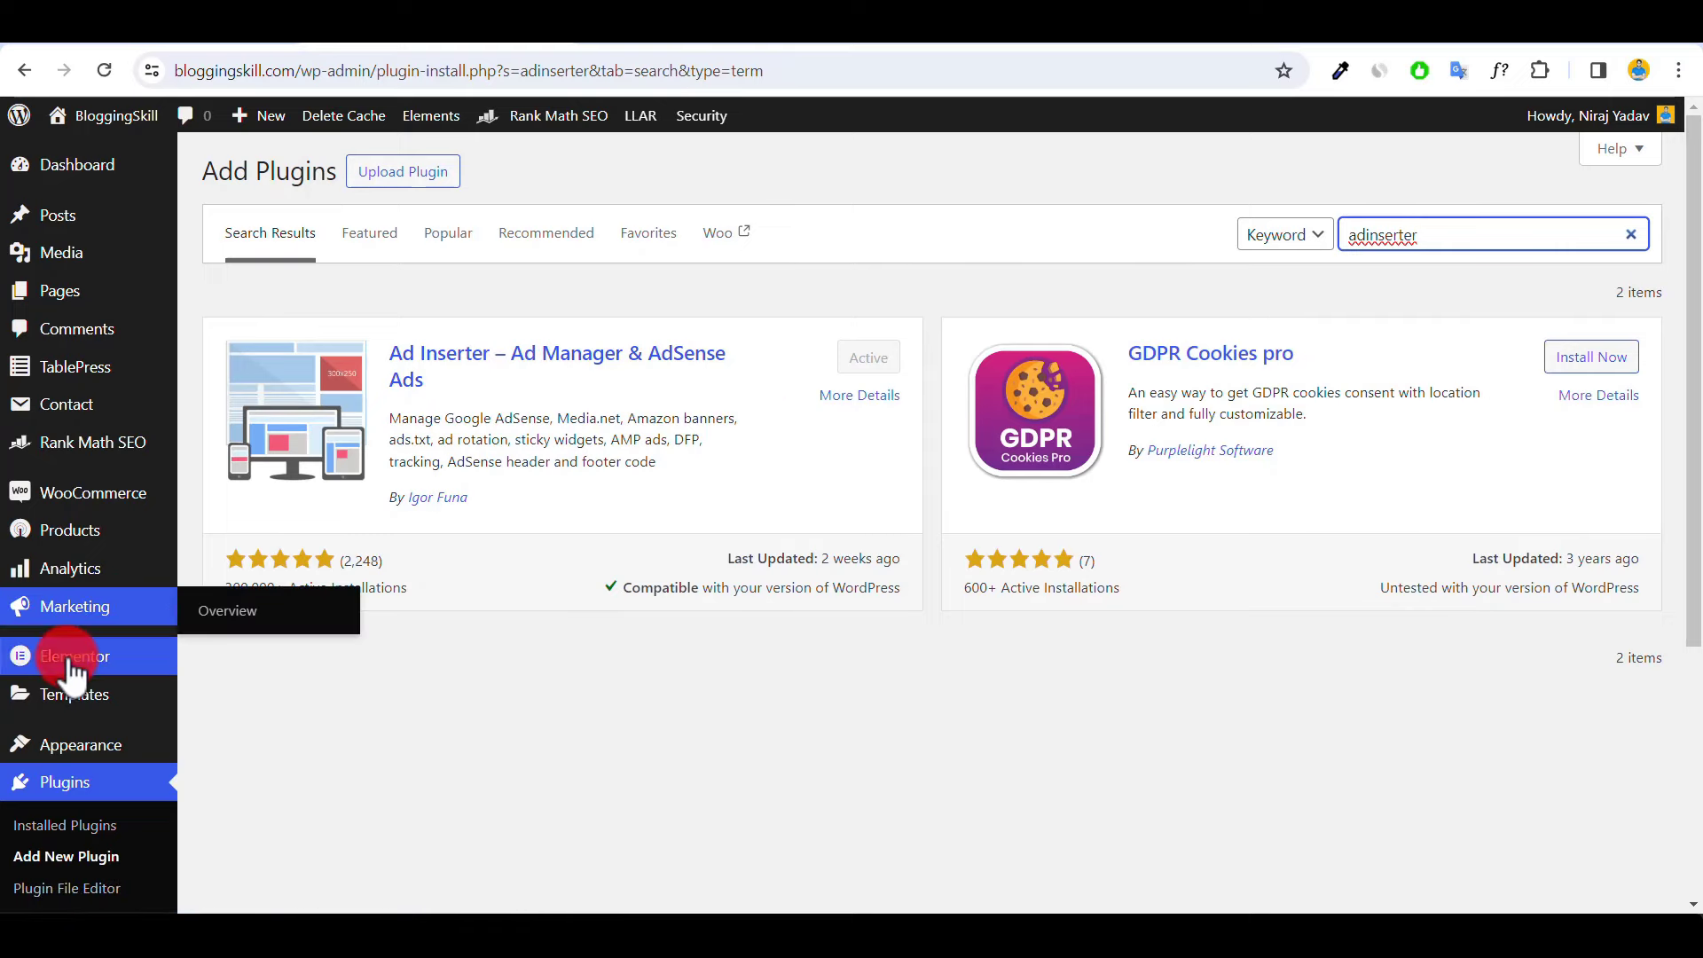
- Open the settings page of the Ad Inserter plugin
scroll(48, 654, down, 4)
mouse_move(62, 683)
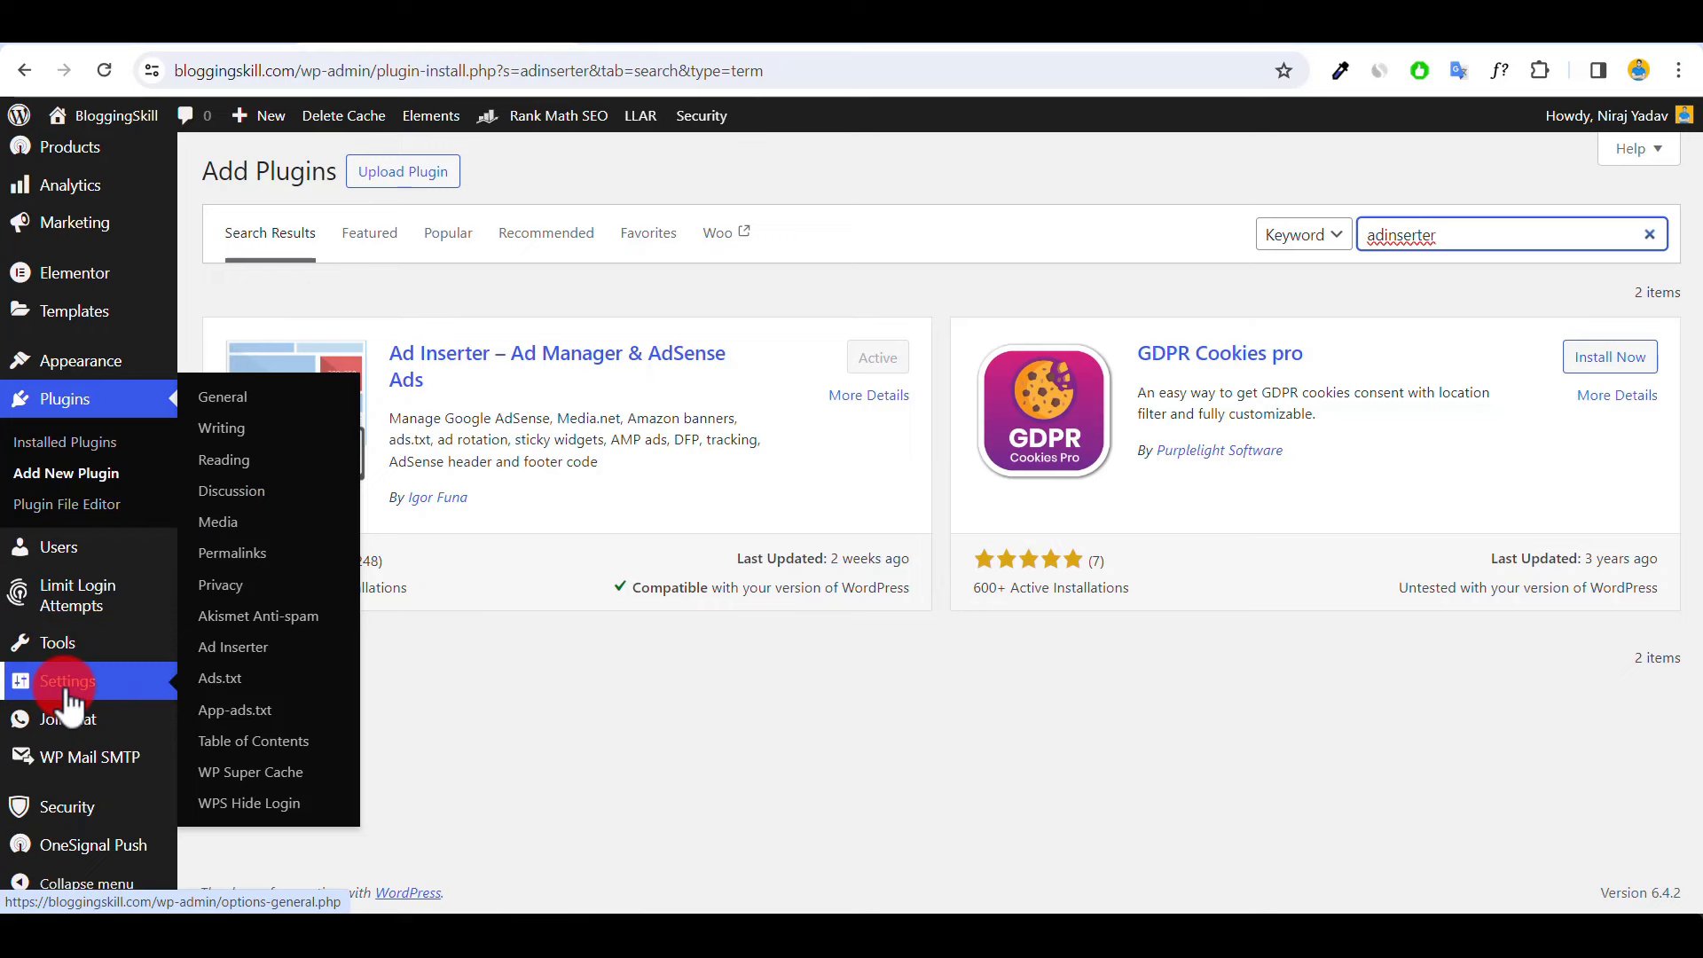
click(240, 656)
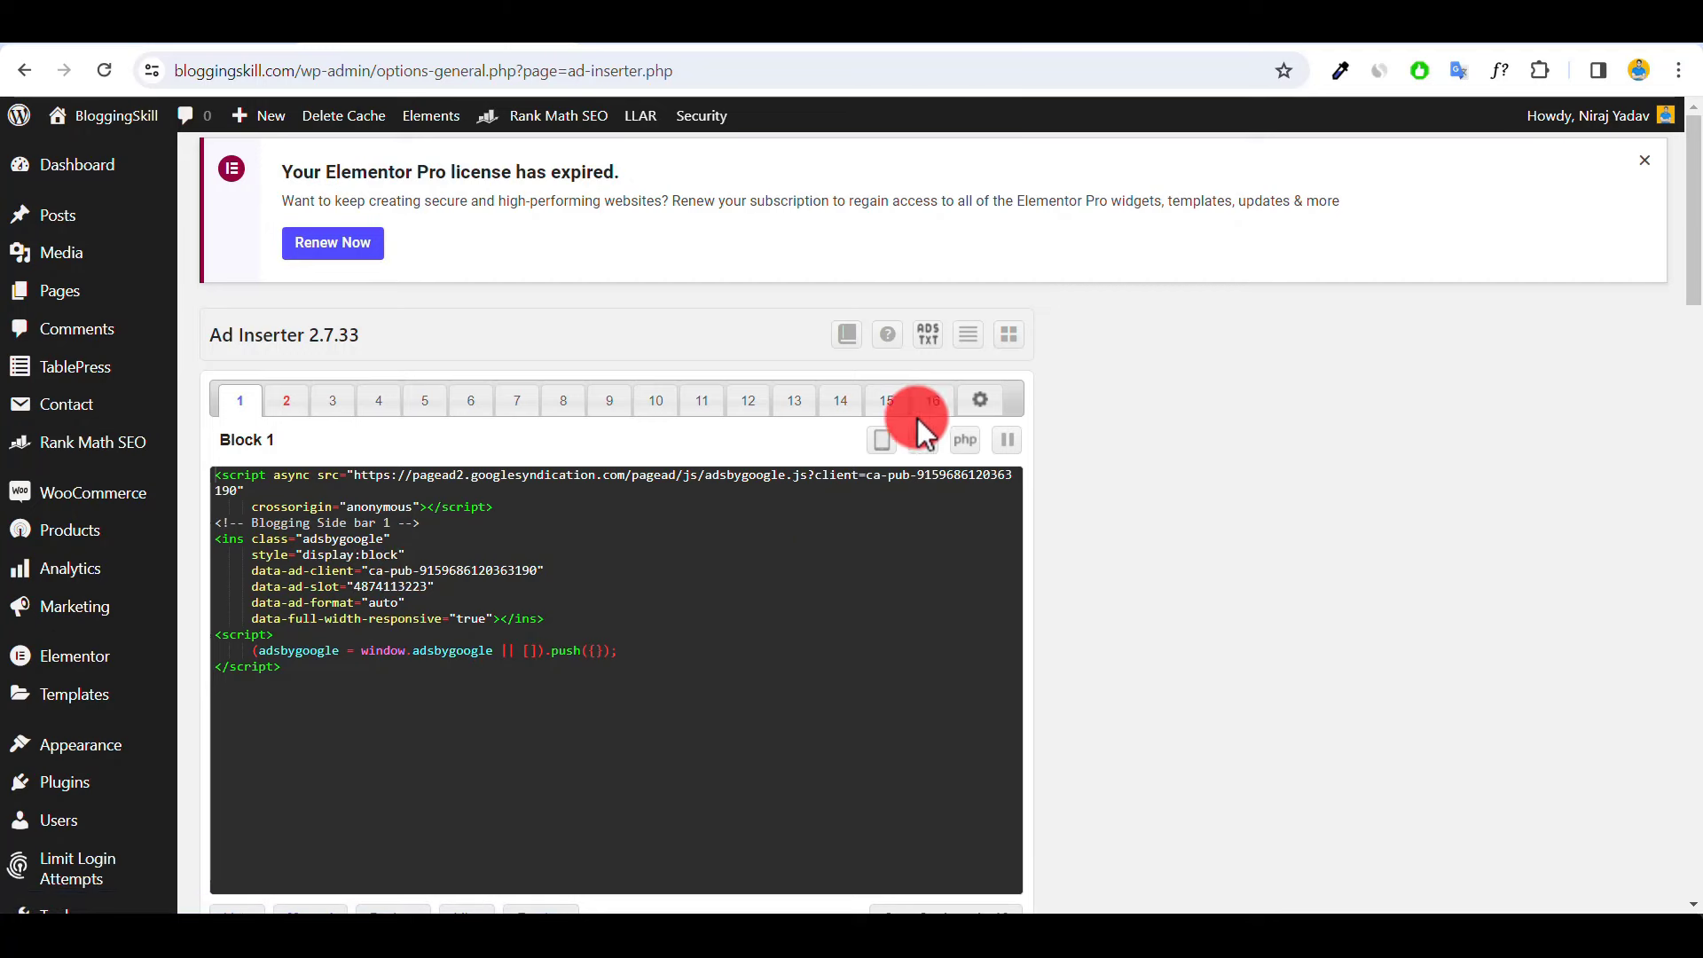
- Paste the copied AdSense snippet into Ad Inserter's HTML page header code
click(982, 410)
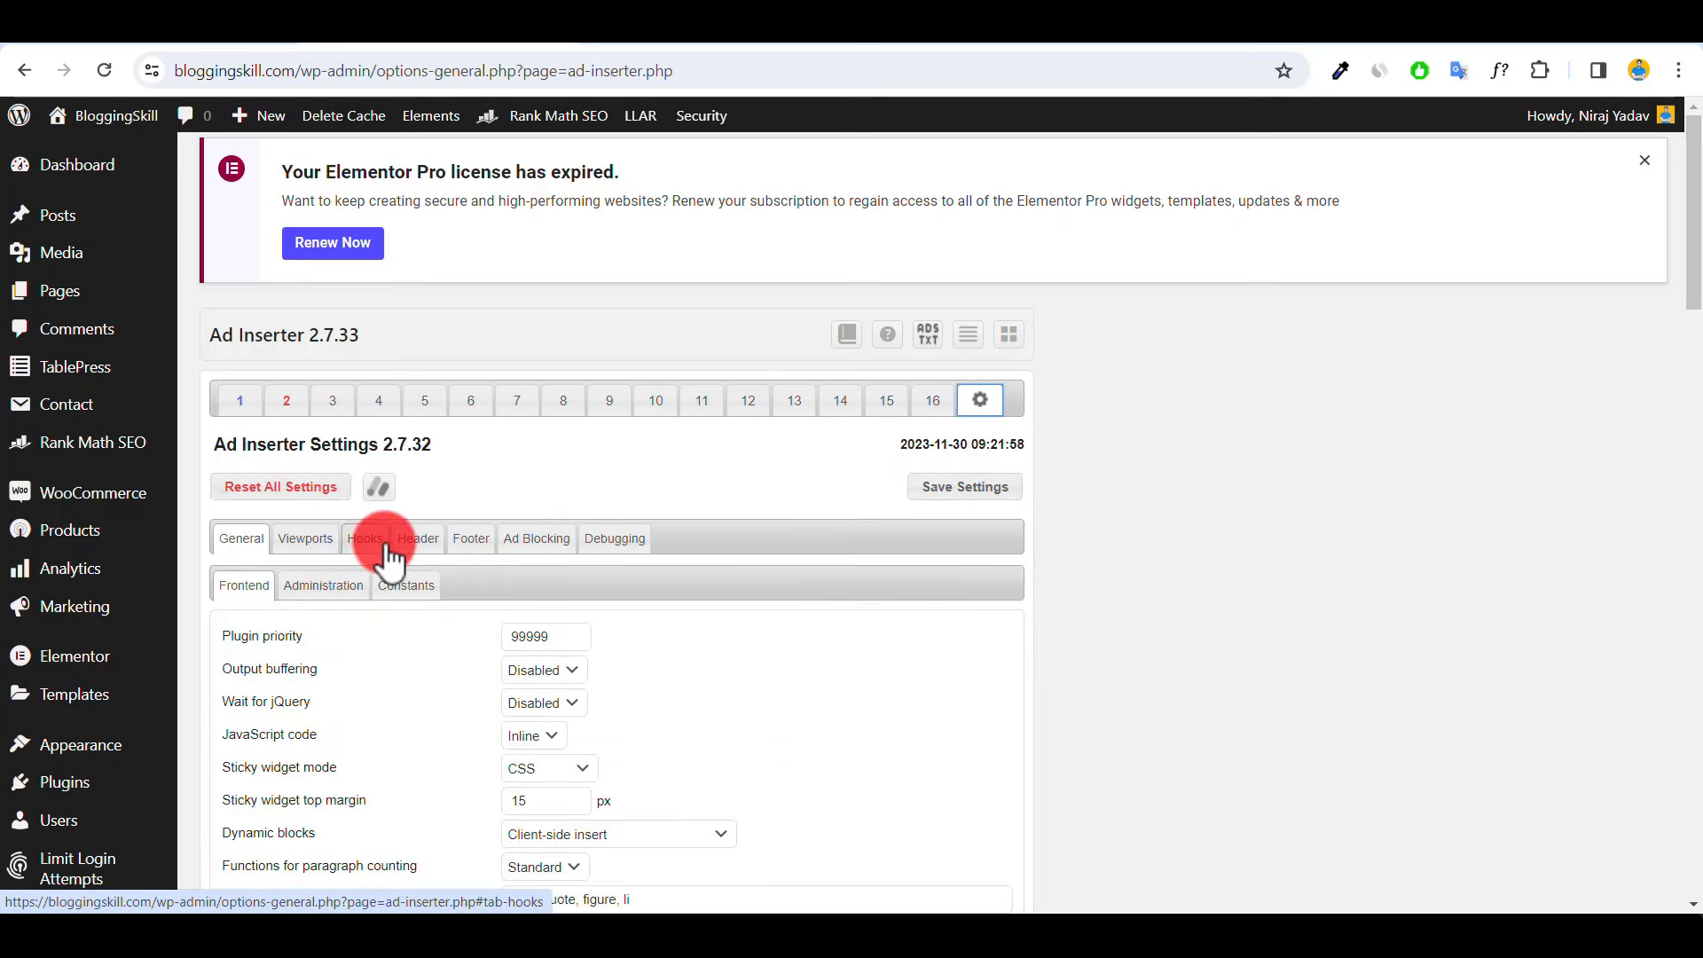
click(422, 545)
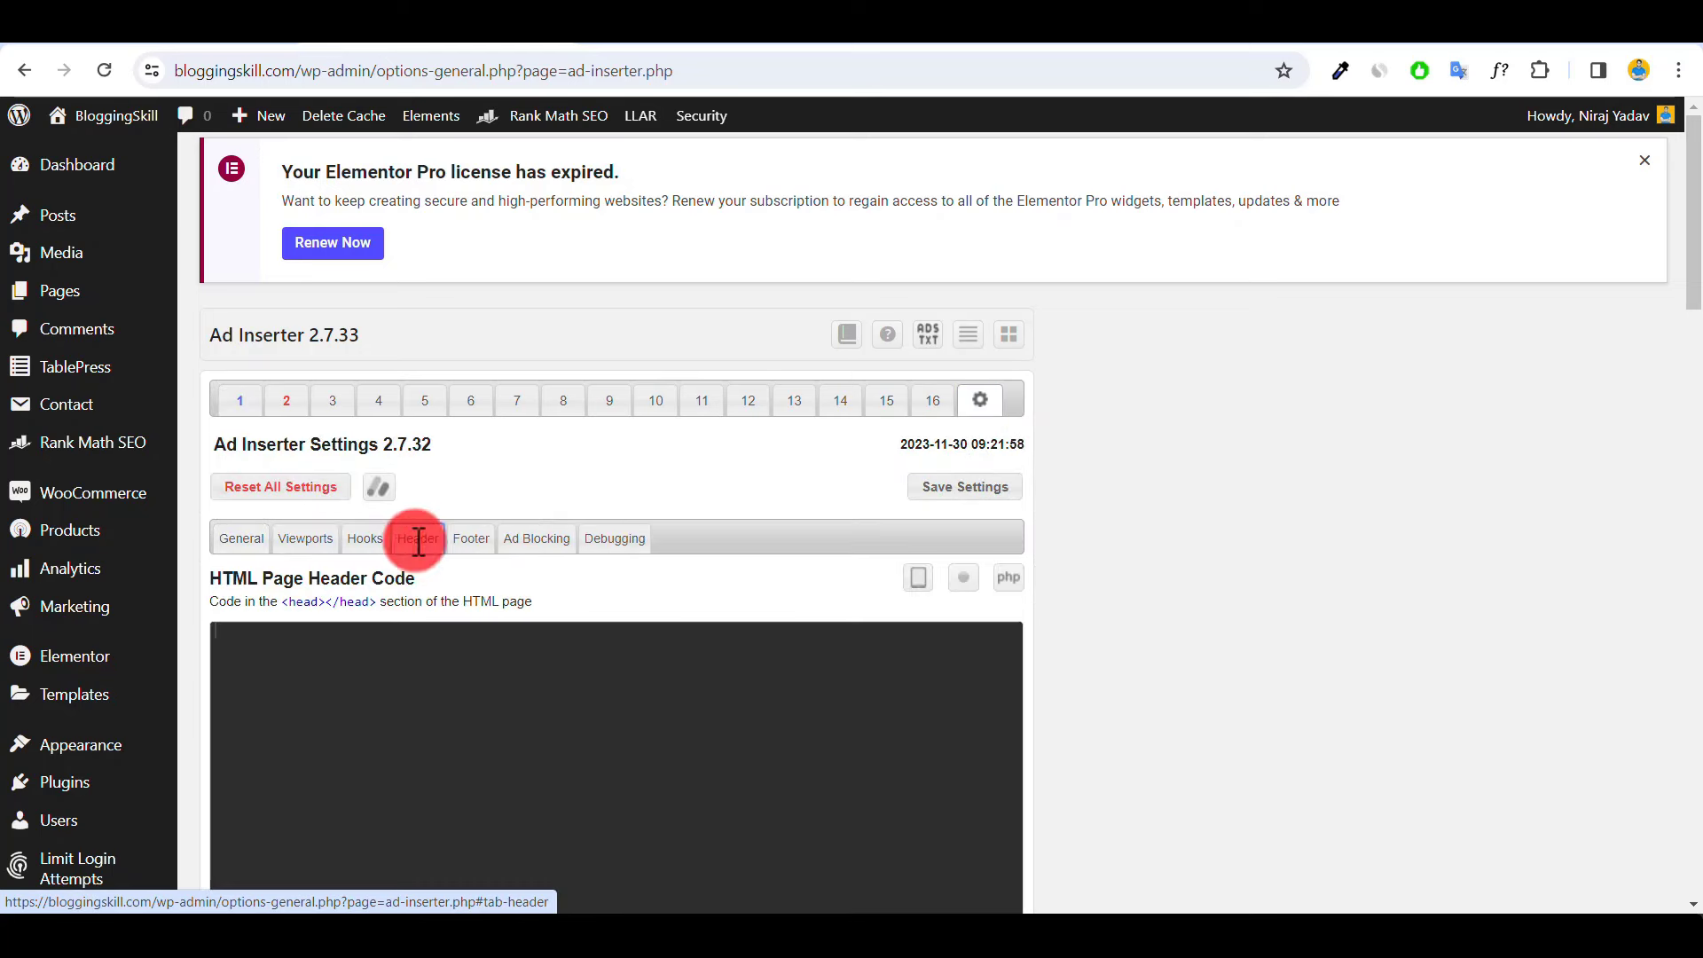
click(251, 645)
key(ctrl+v)
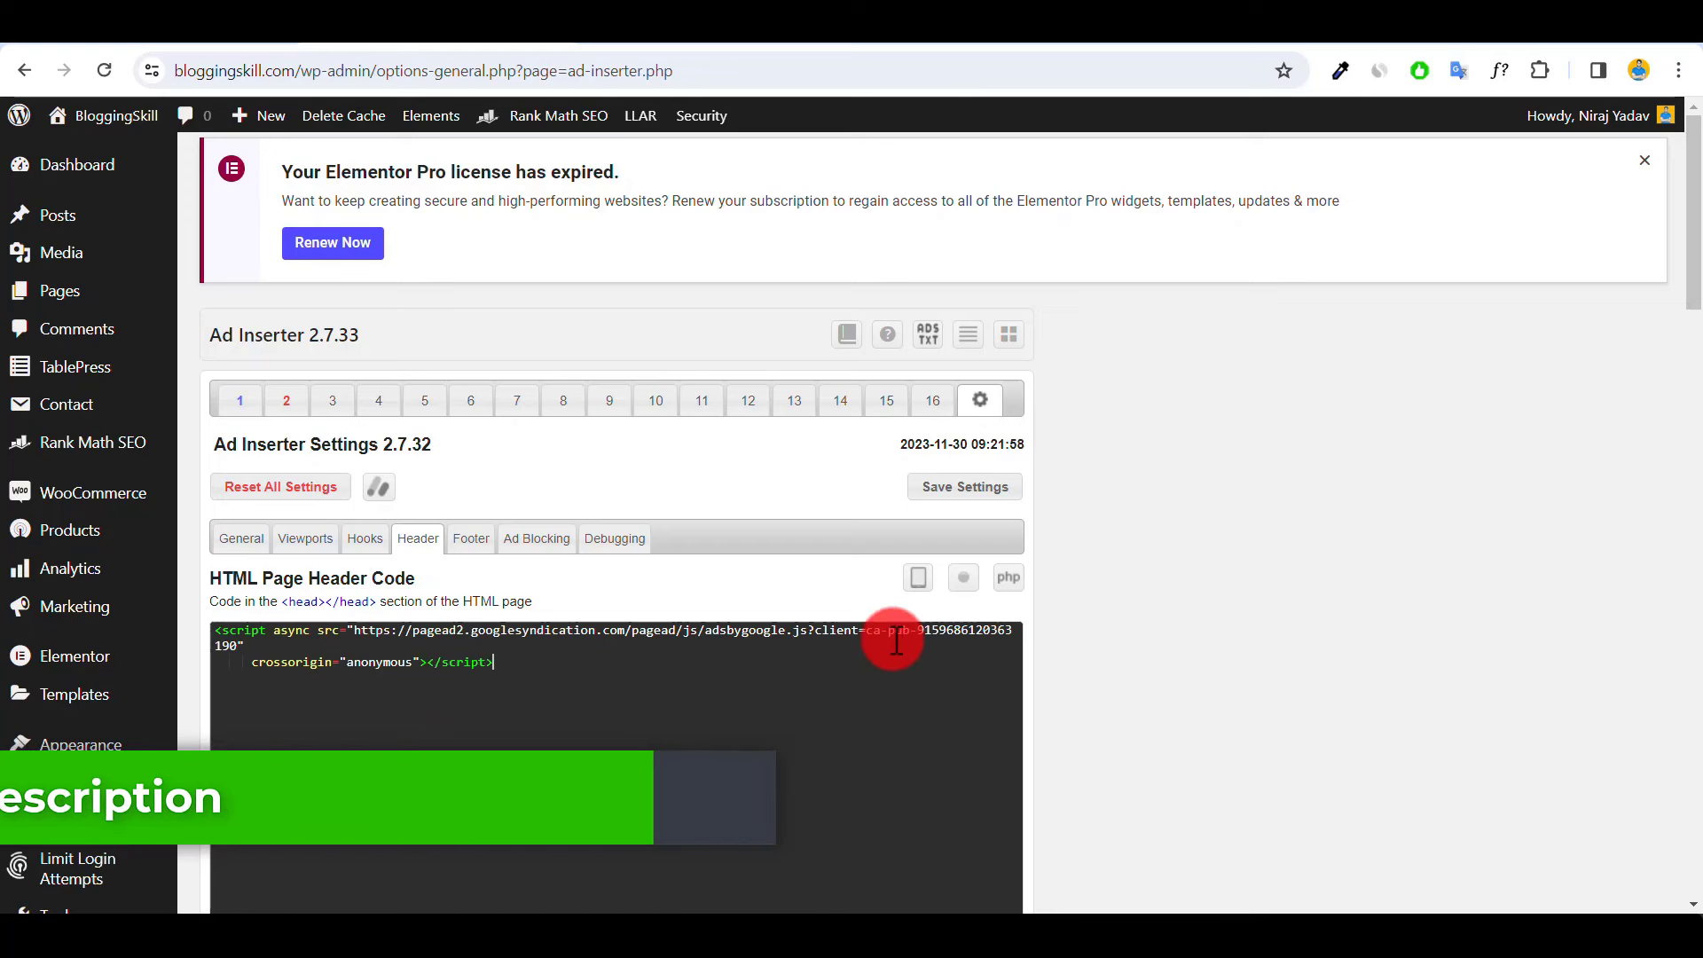
- Enable the header code and PHP processing for it, and save the Ad Inserter settings
click(966, 579)
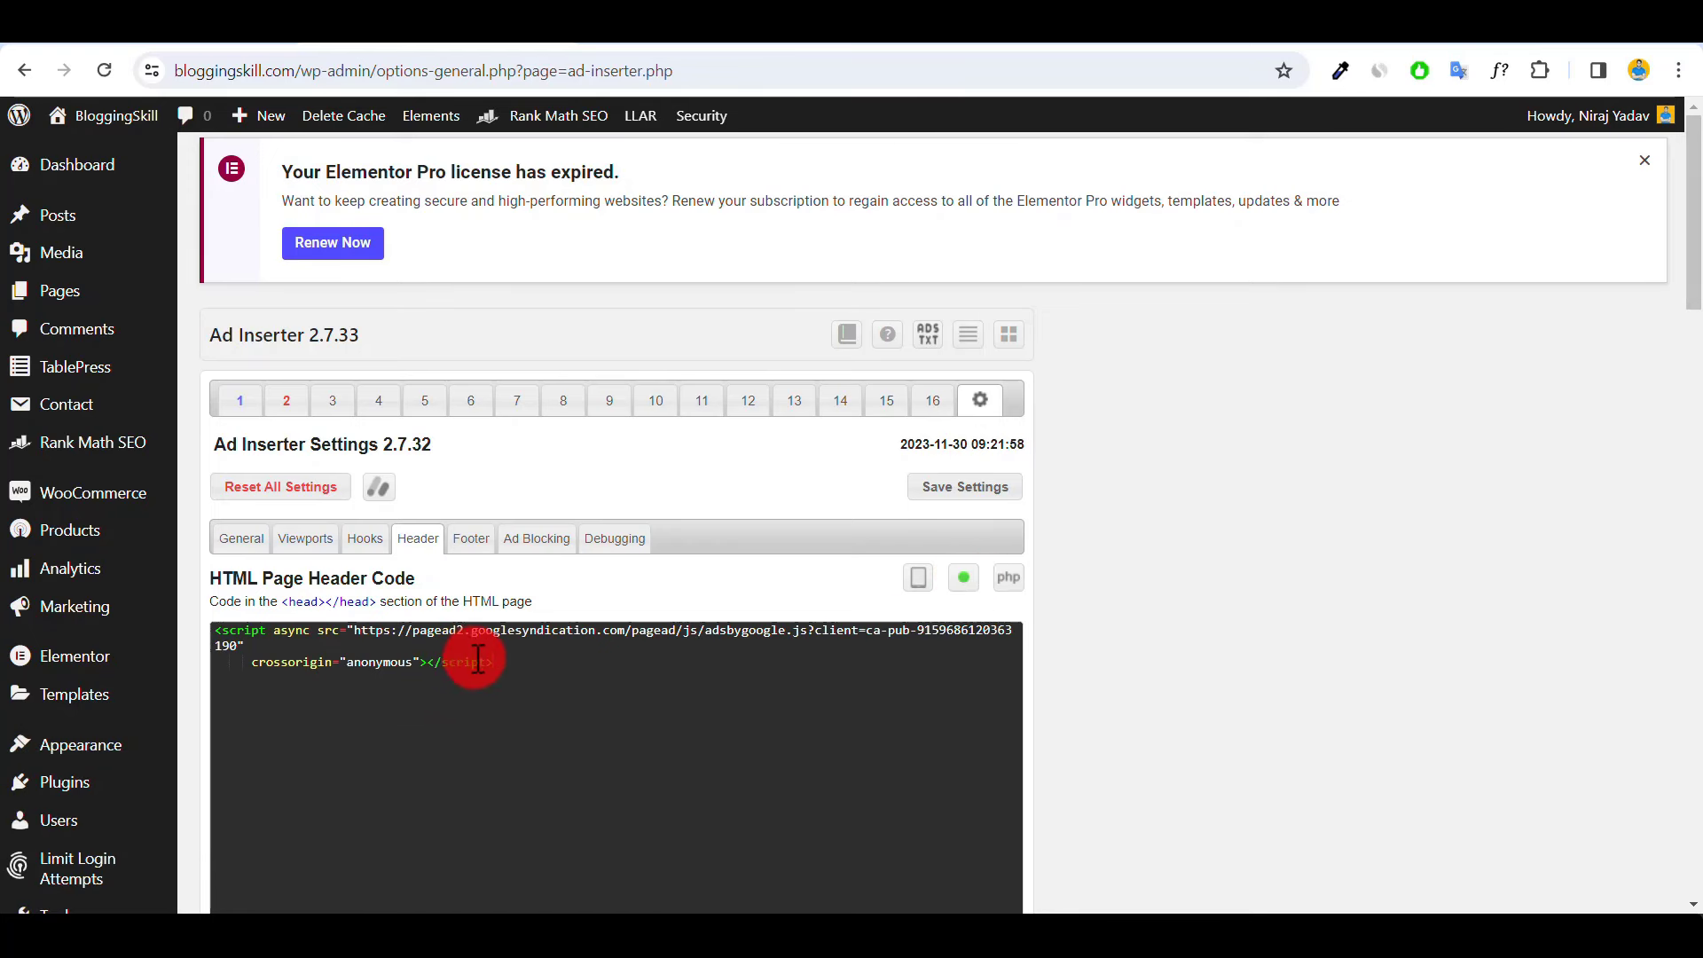
click(1014, 593)
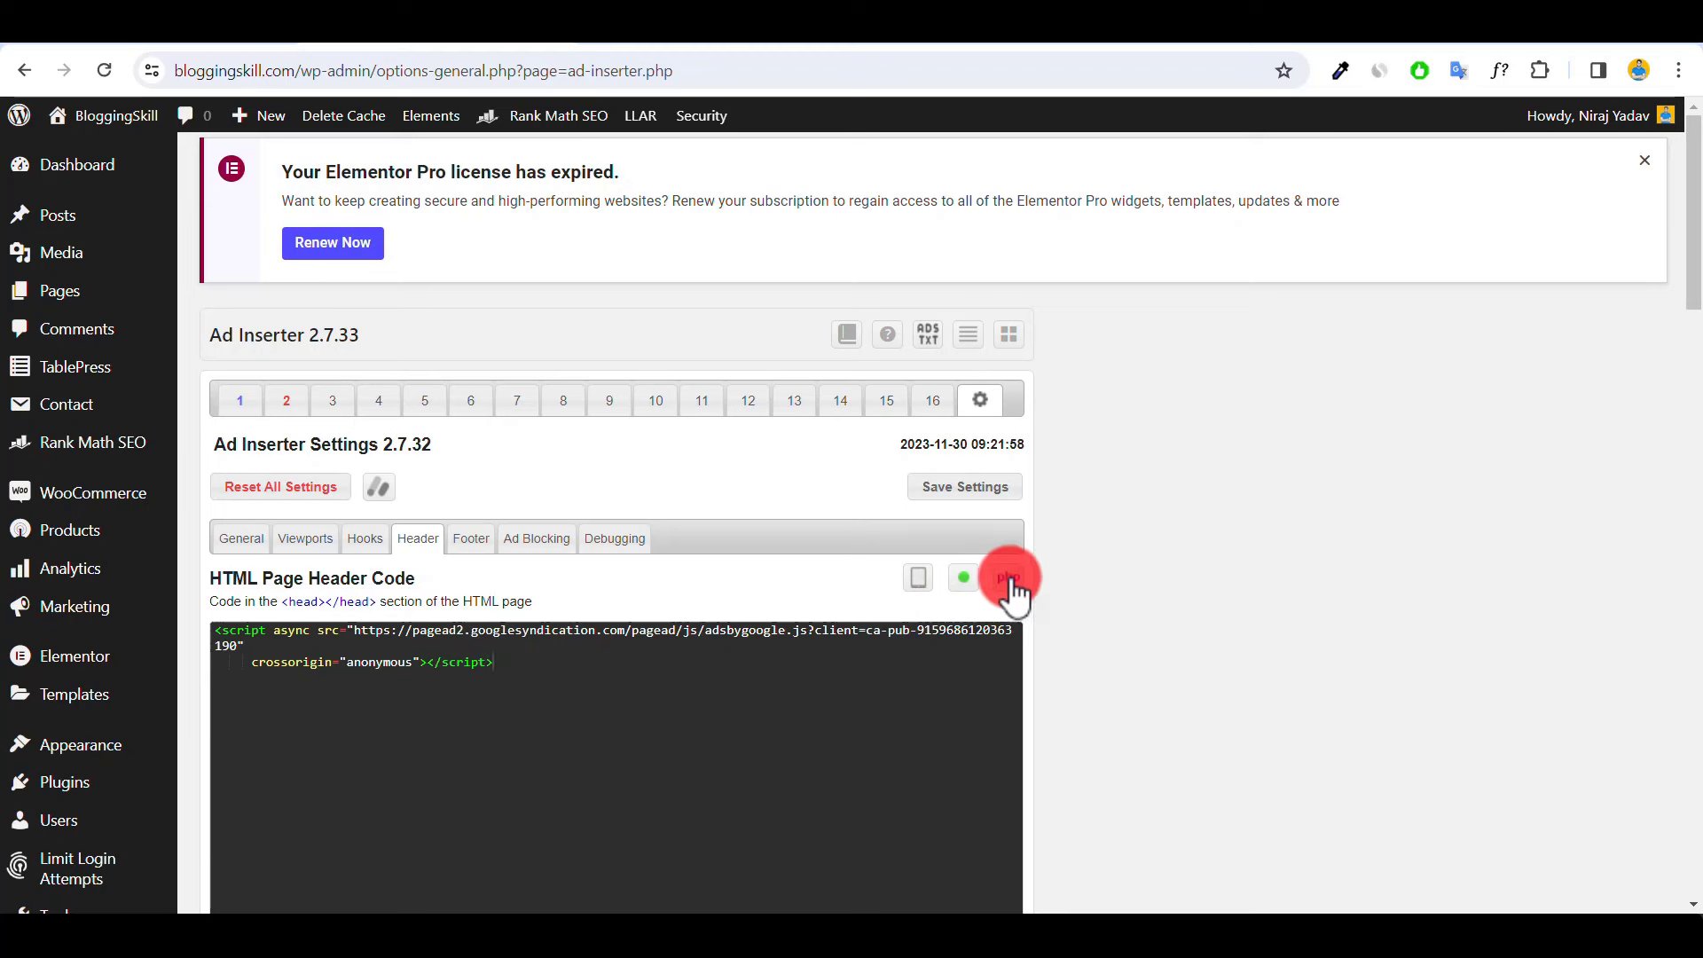
click(953, 497)
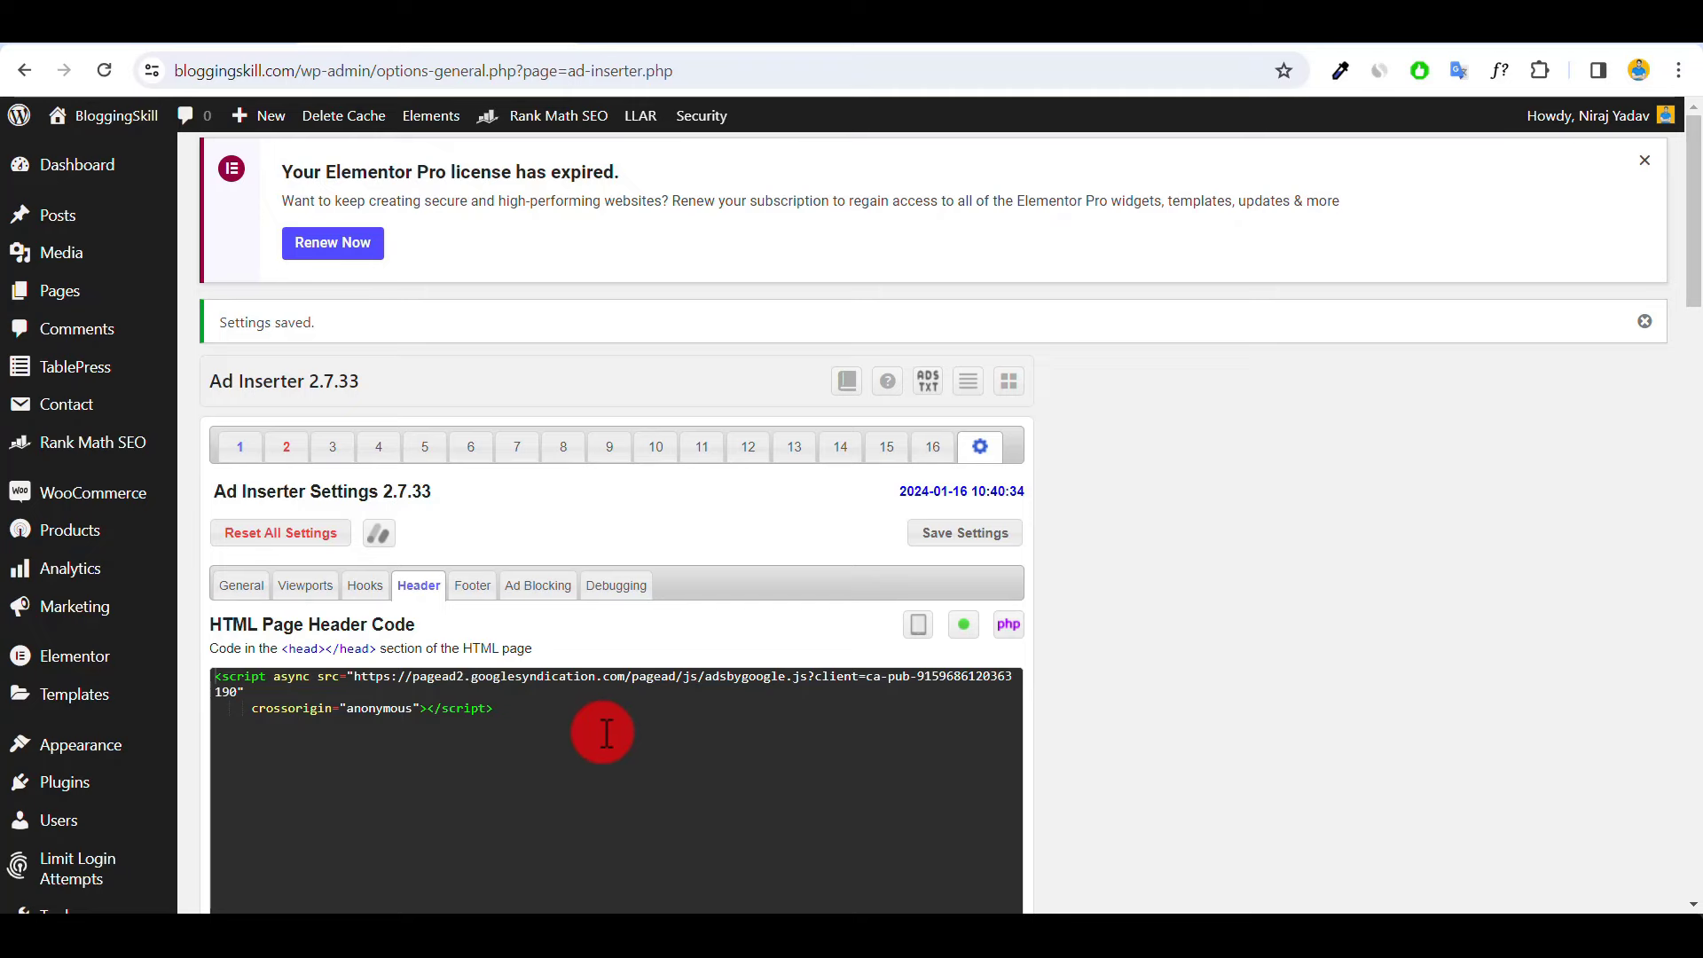
- Switch to Google AdSense, confirm that the code snippet has been placed, and verify ownership of bloggingskill.com
click(186, 922)
click(503, 689)
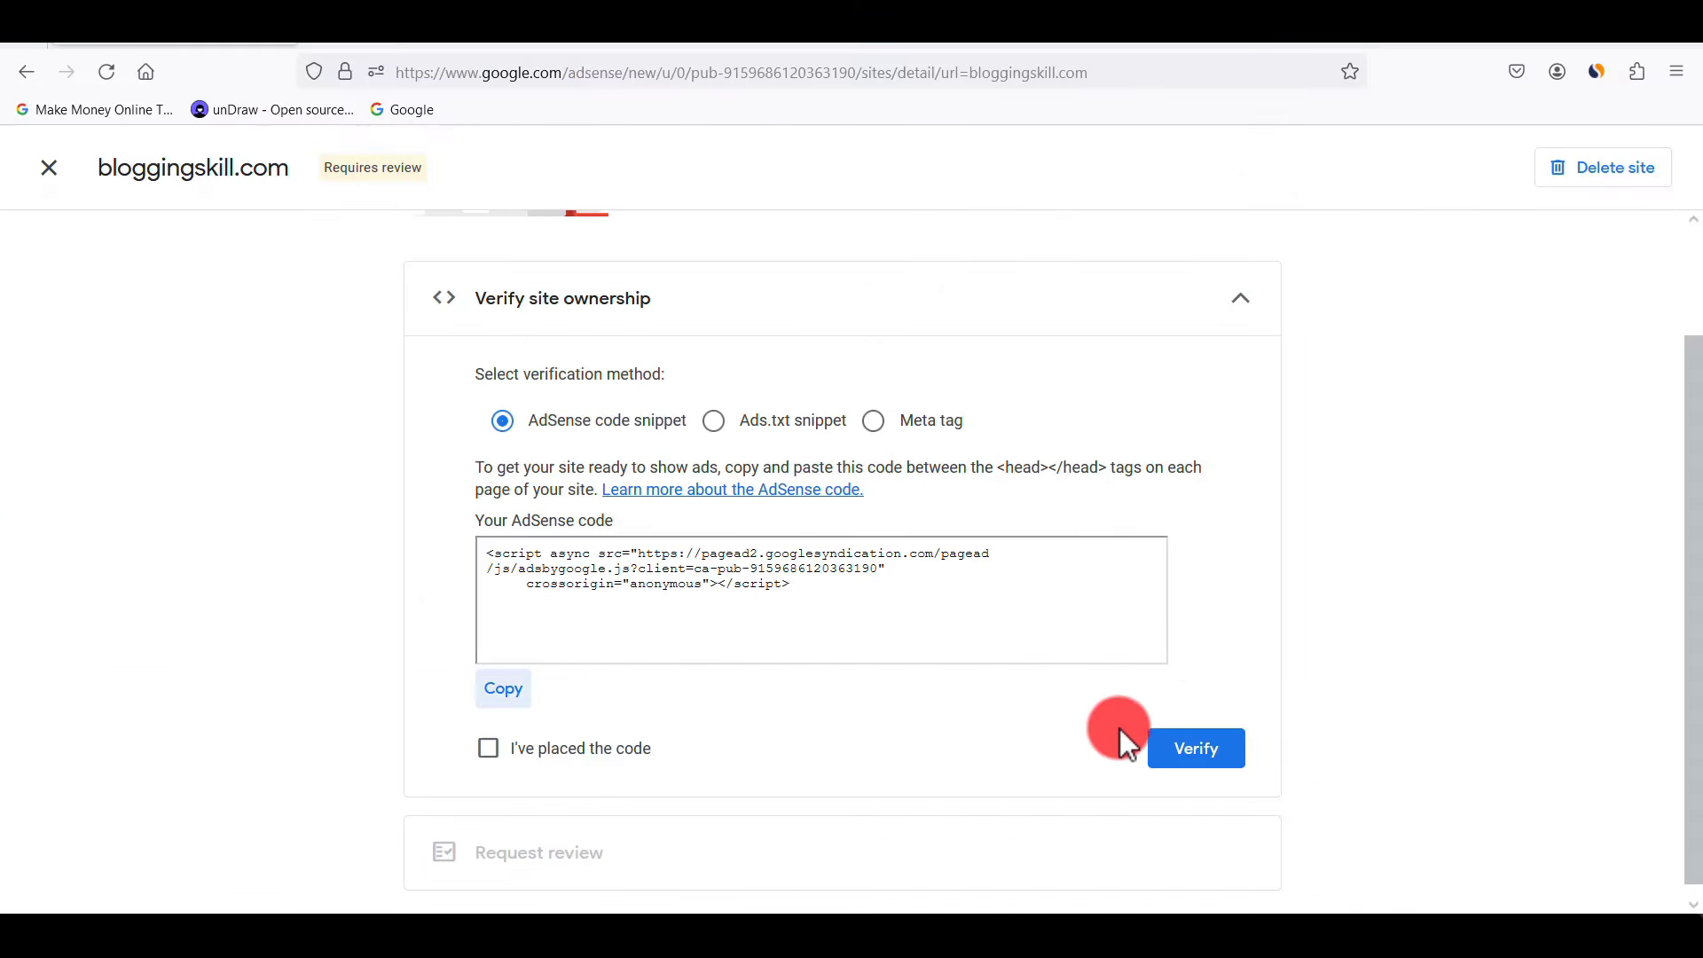
click(1189, 764)
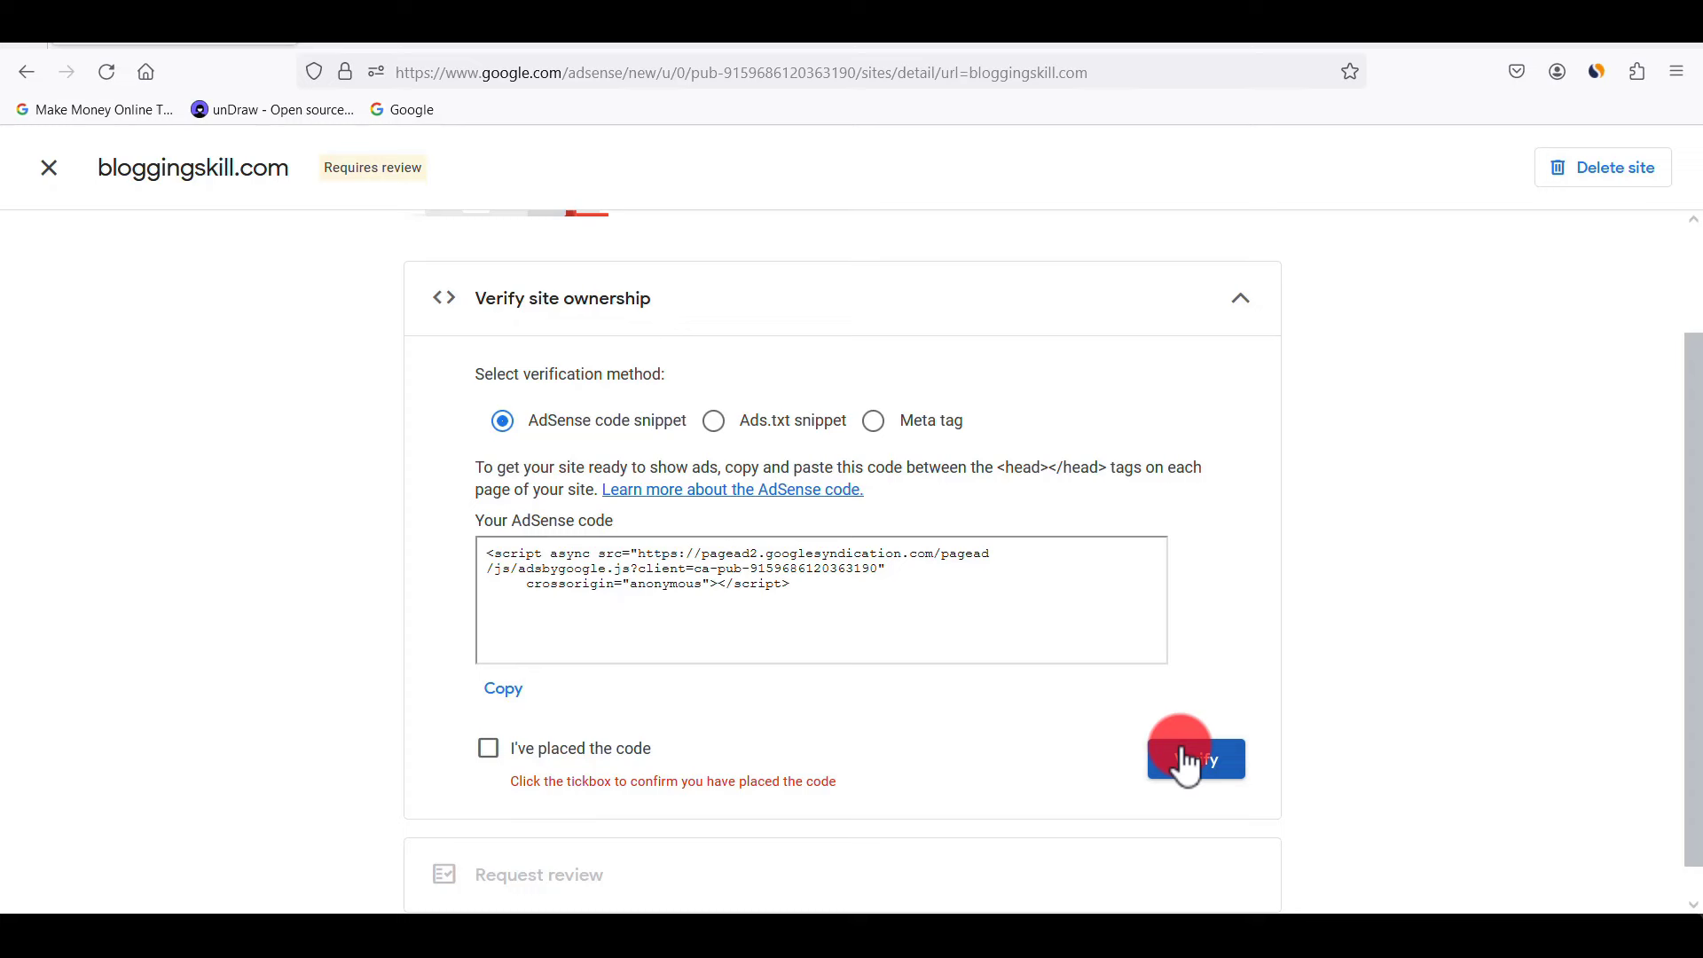
click(487, 750)
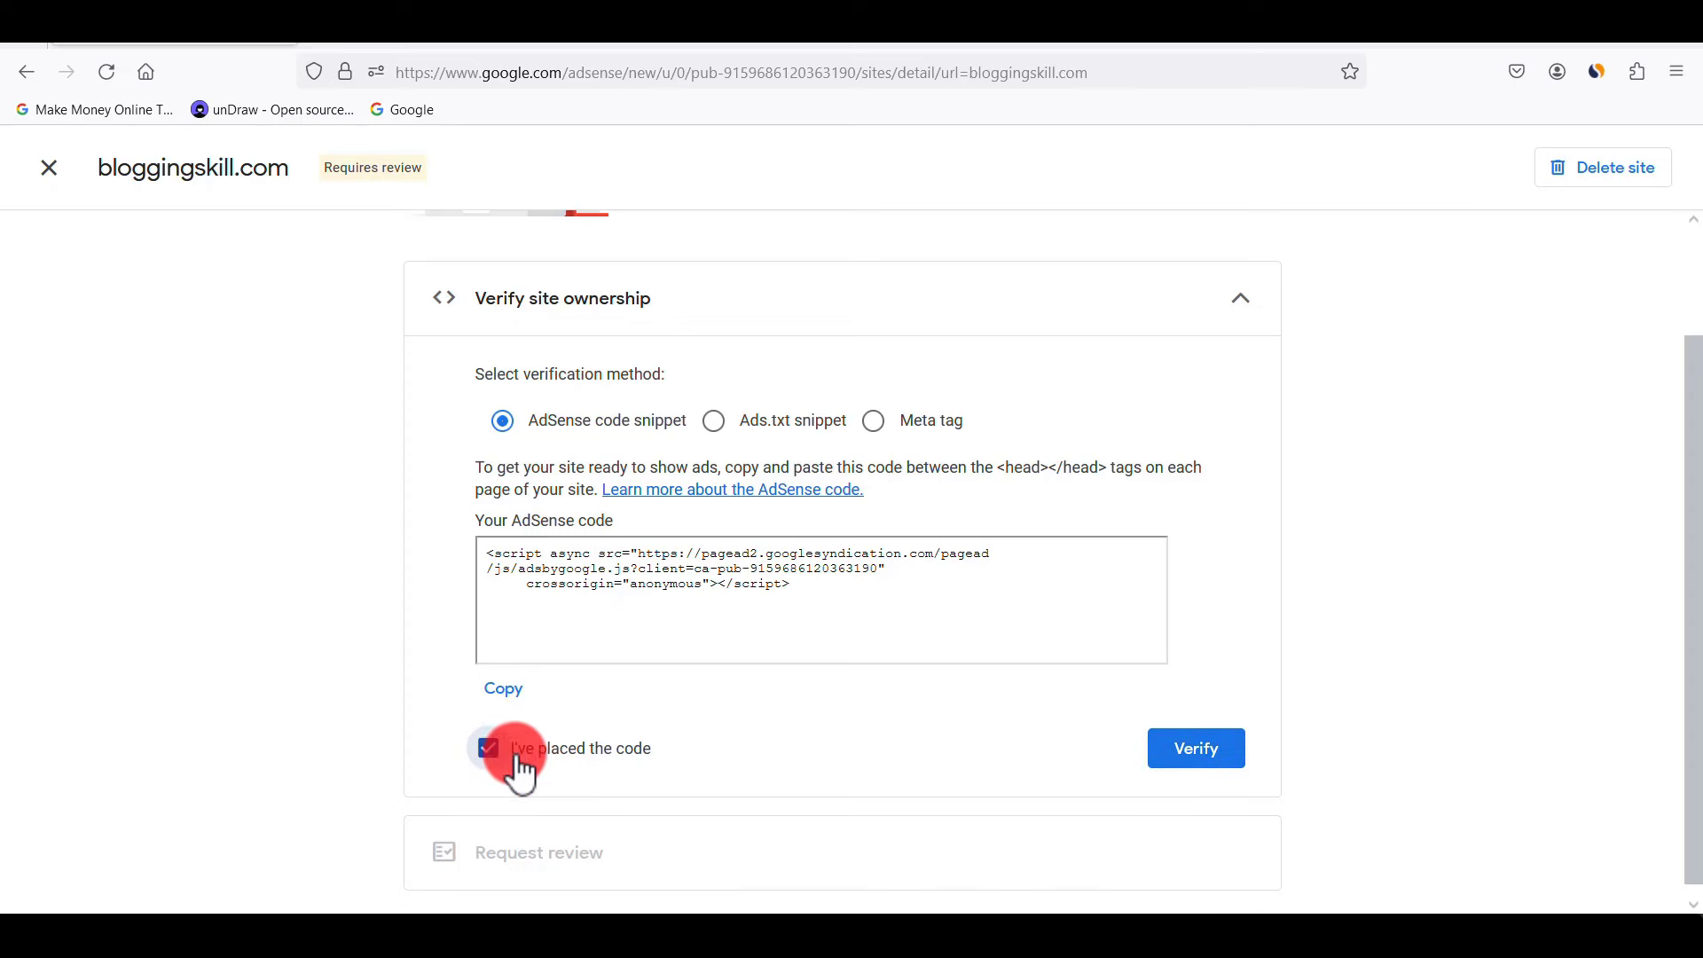
click(1204, 756)
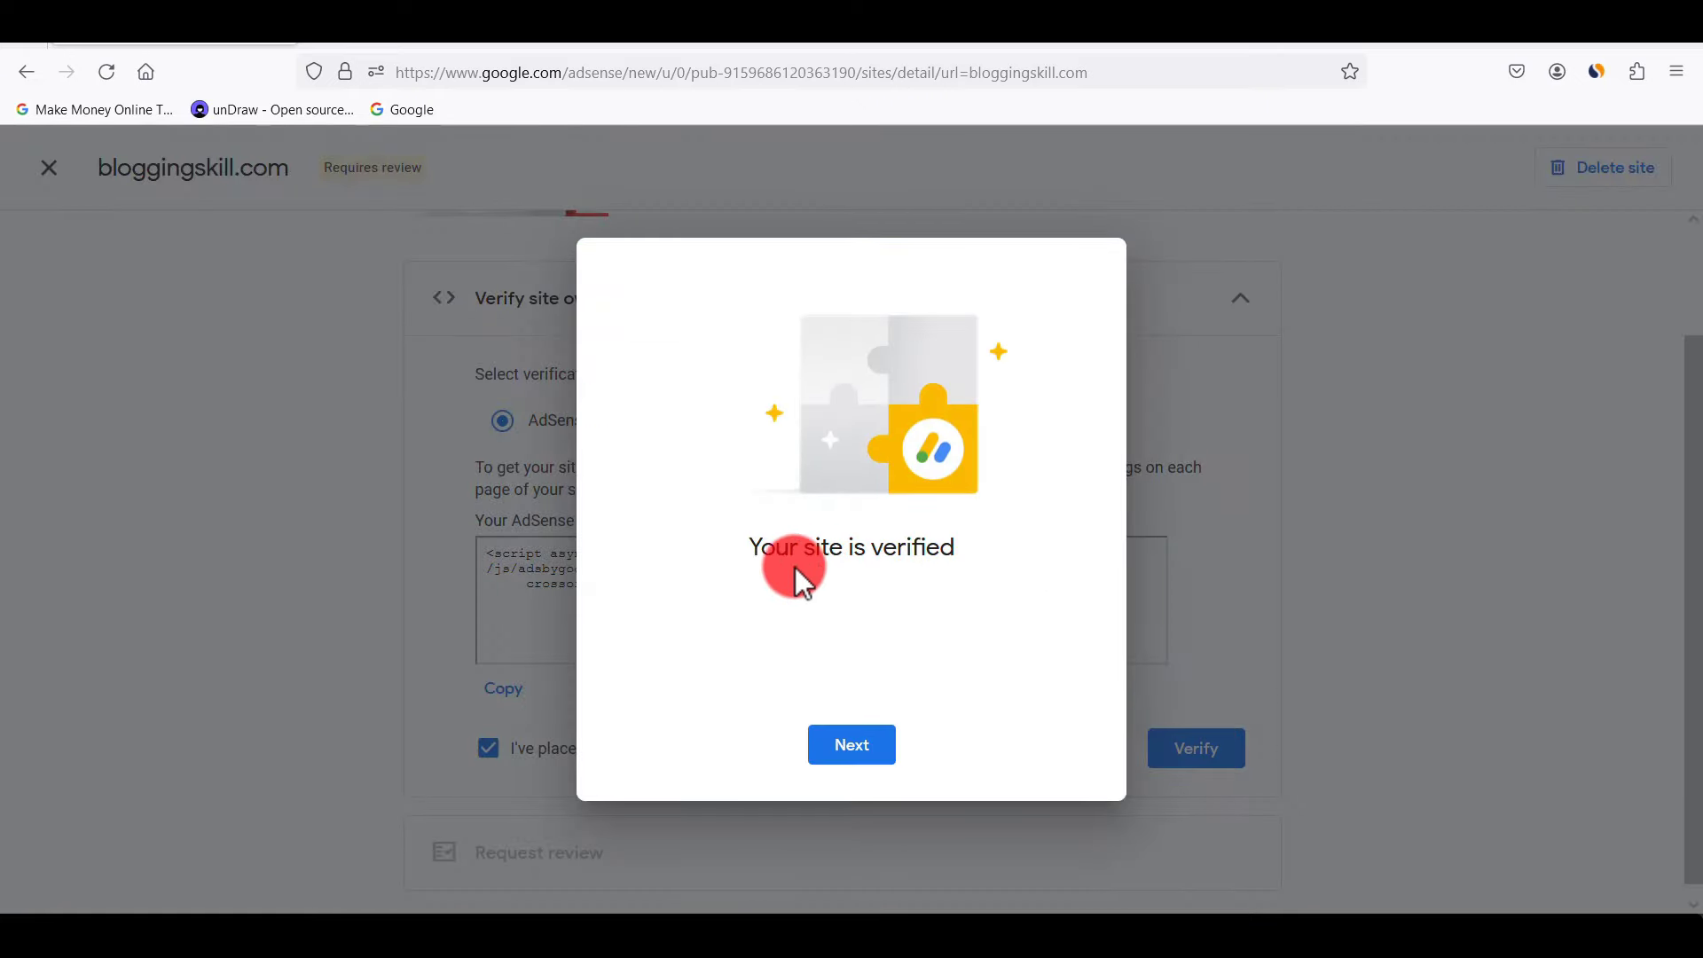
- Request the AdSense review for bloggingskill.com and return to the list of sites
click(866, 760)
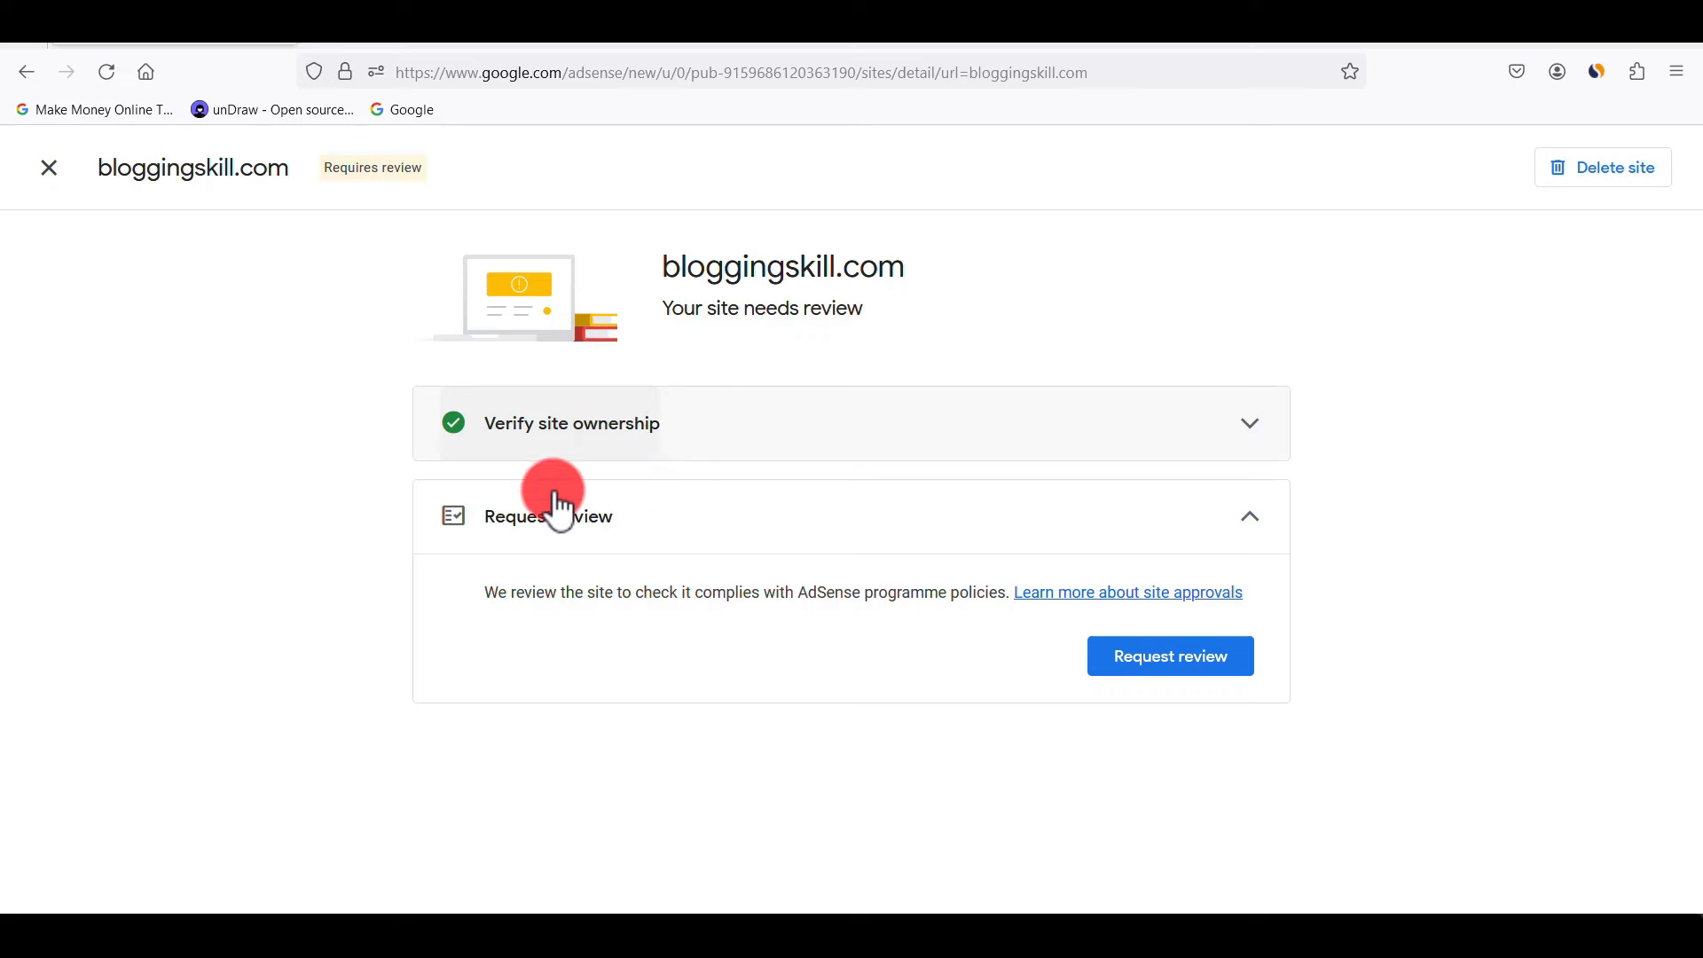
click(1174, 660)
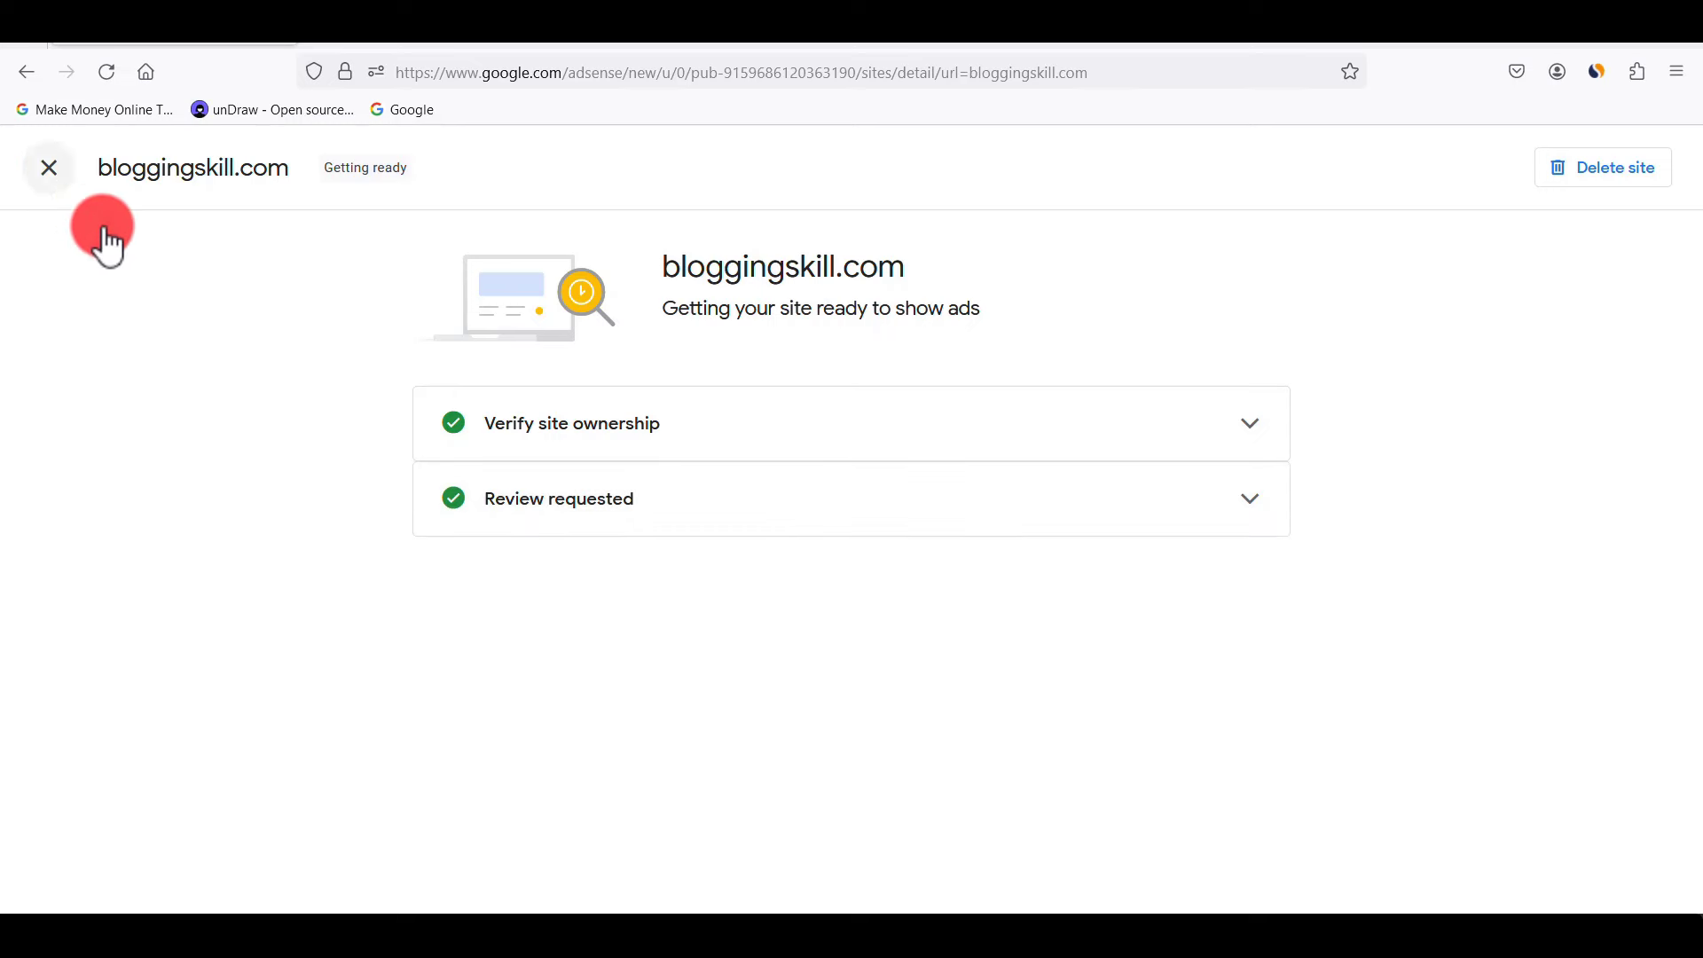
click(51, 170)
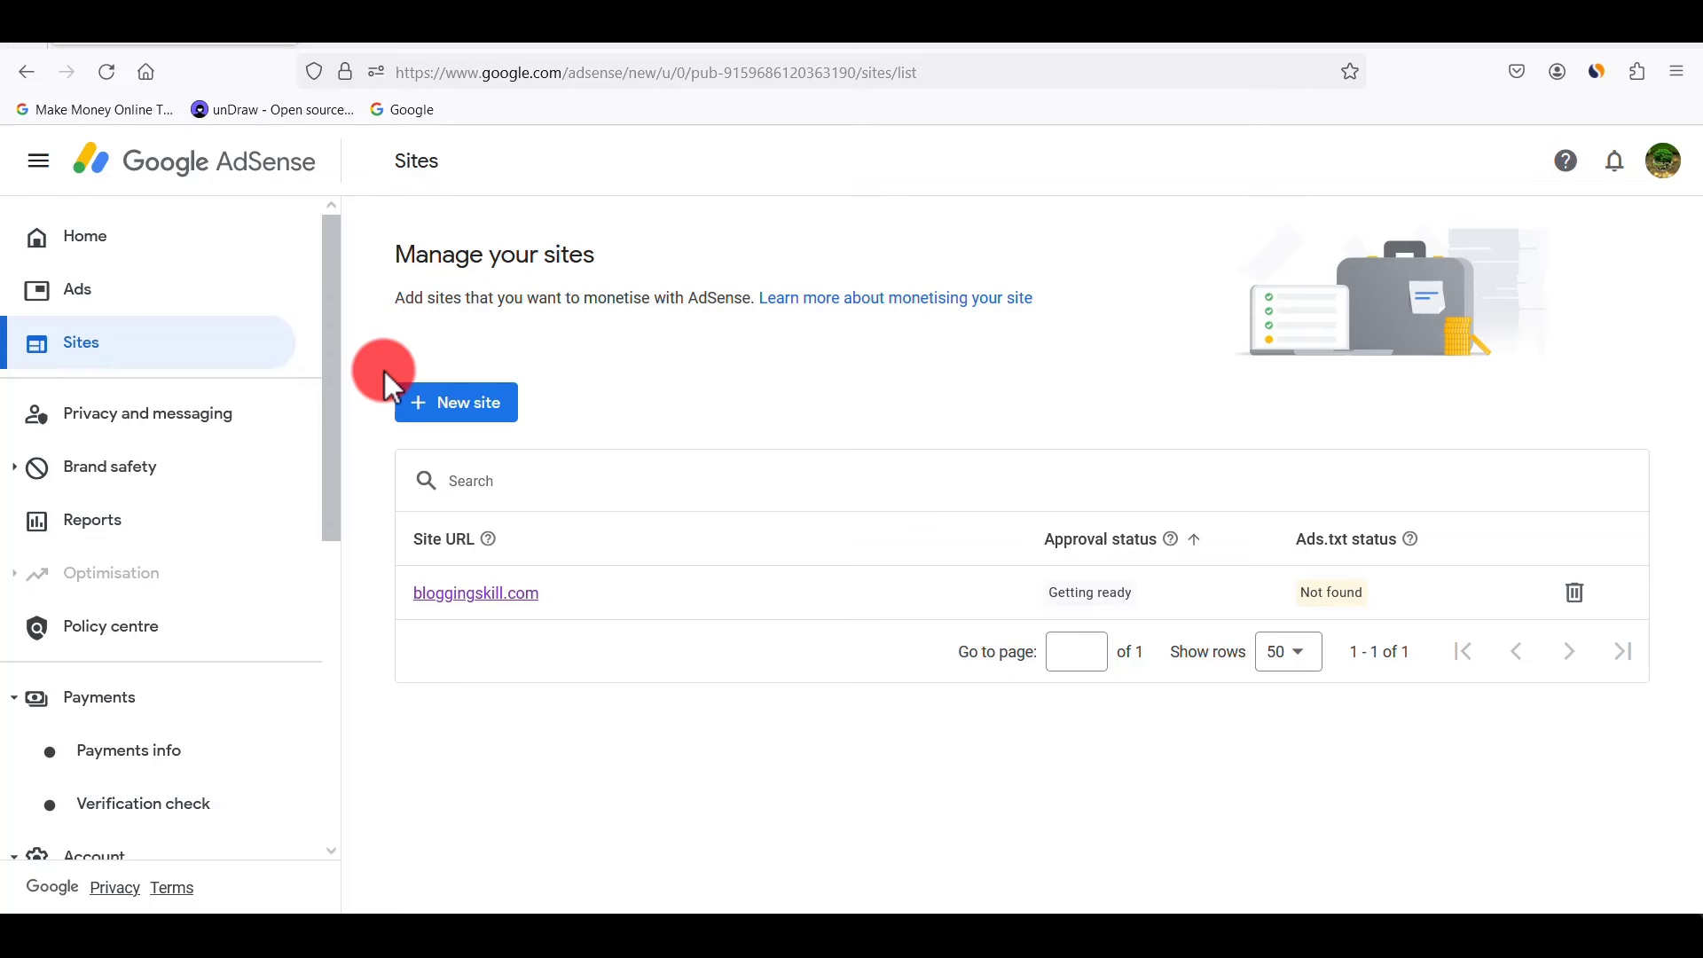
- Create a responsive square display ad unit named "Home Ad" in AdSense and copy its HTML code
click(88, 293)
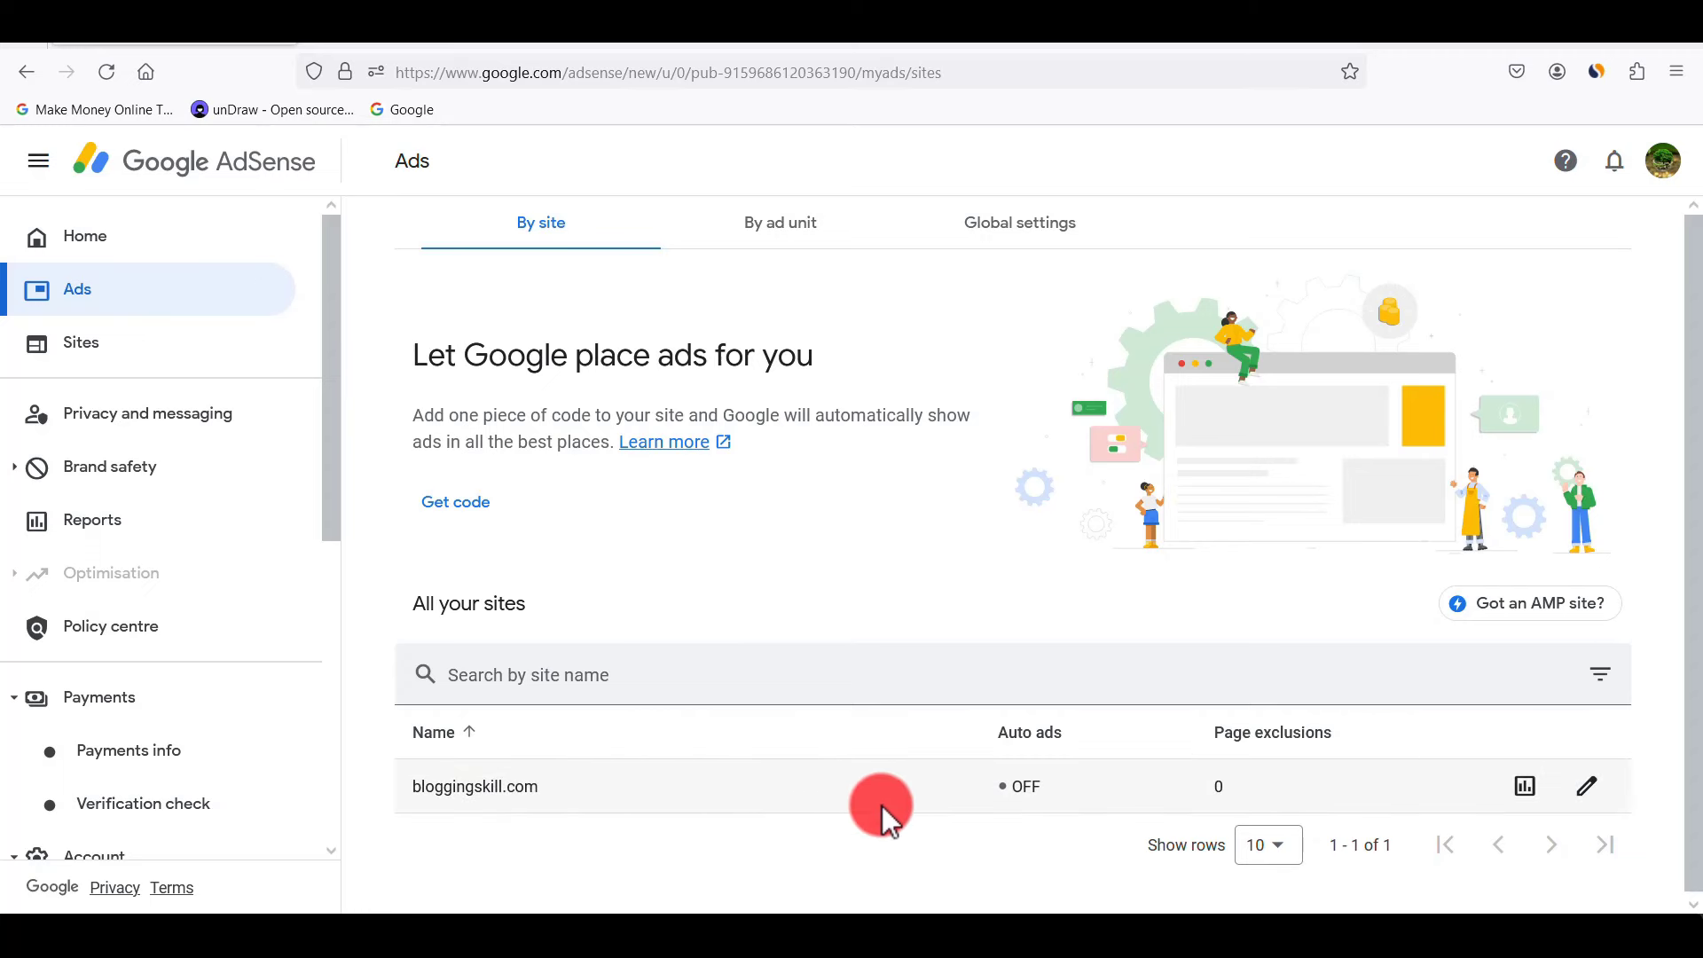
click(759, 229)
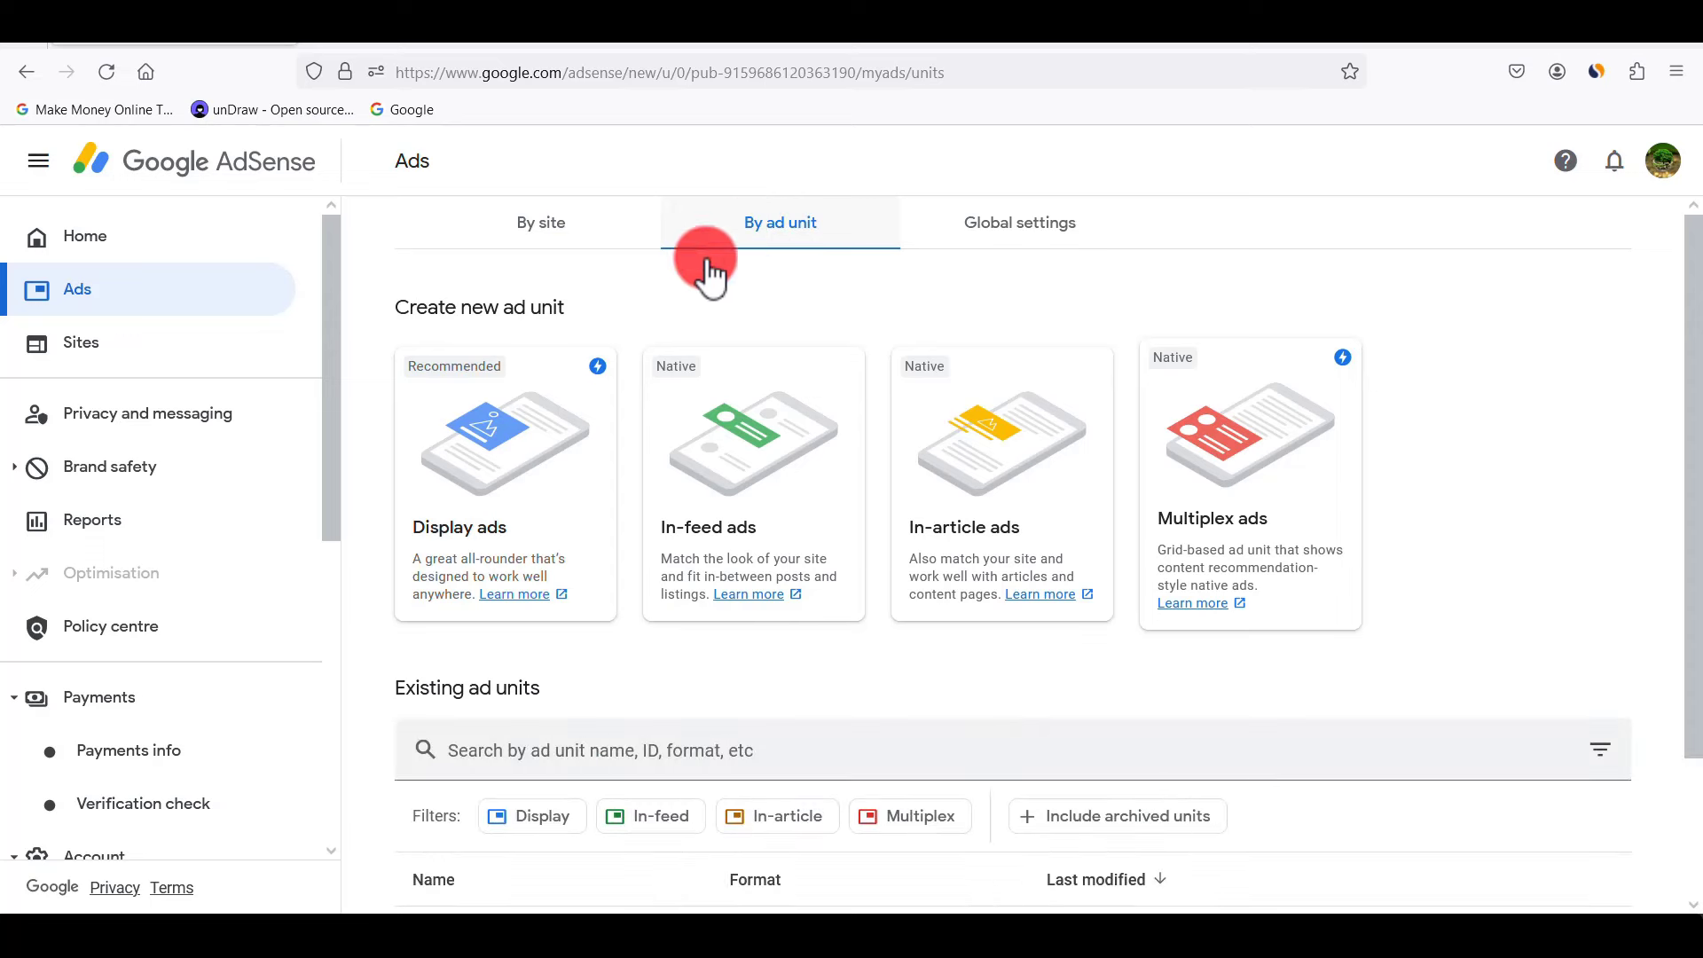
click(495, 496)
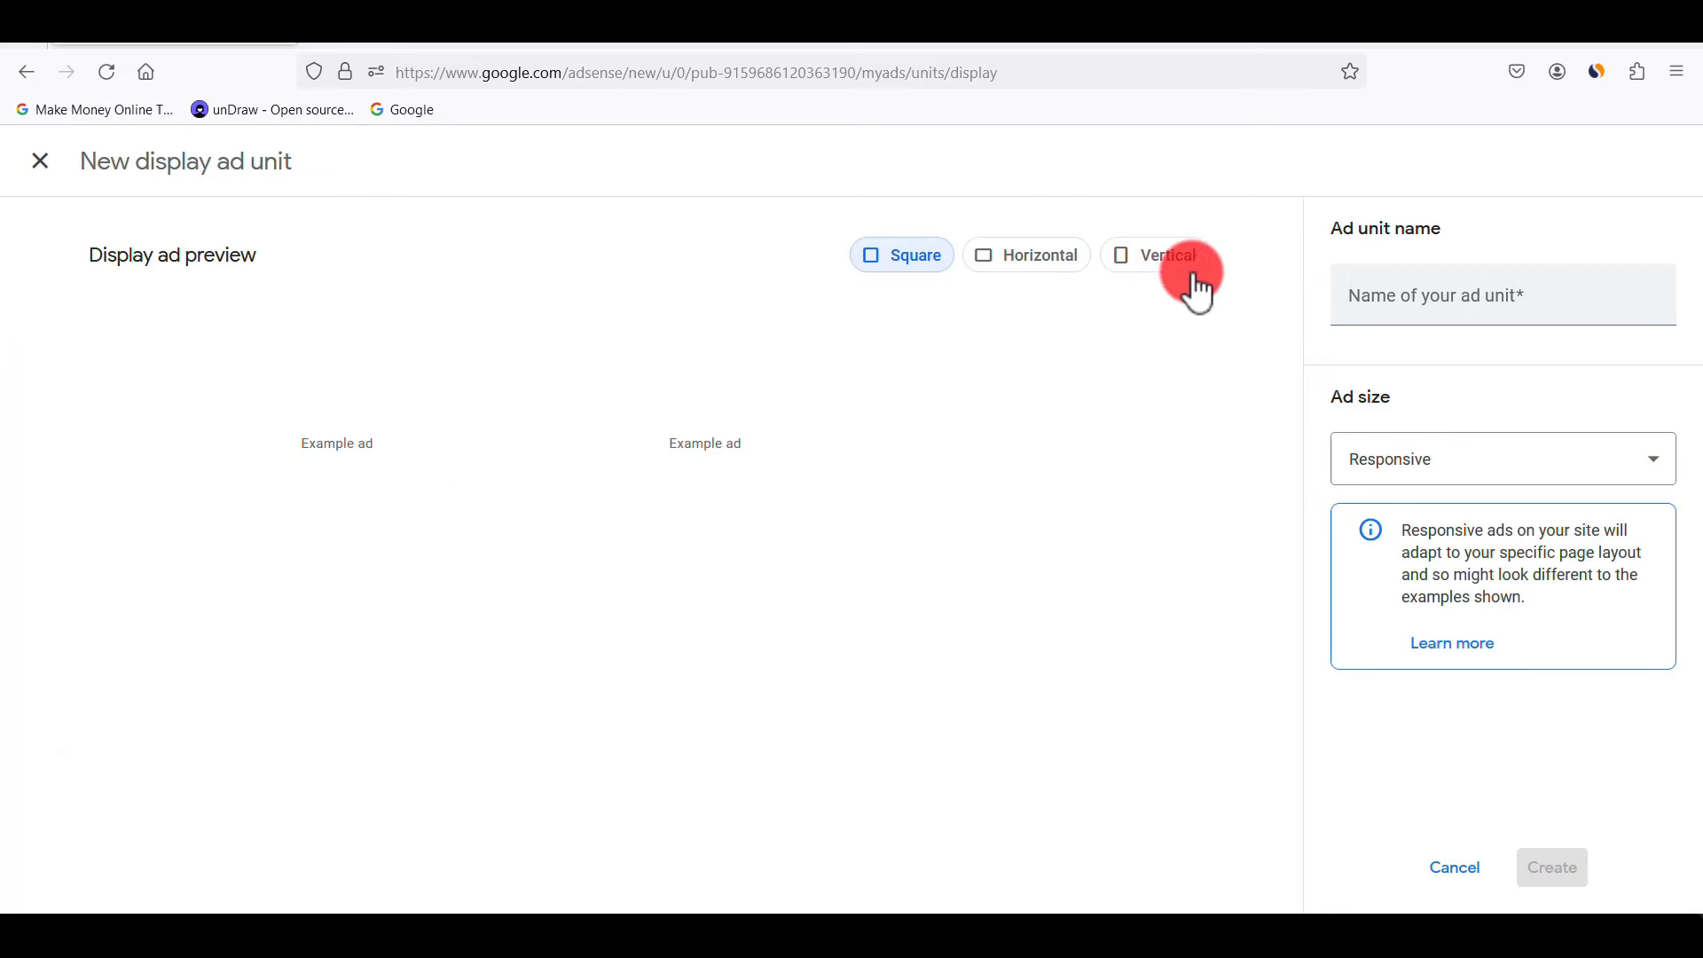
click(1393, 298)
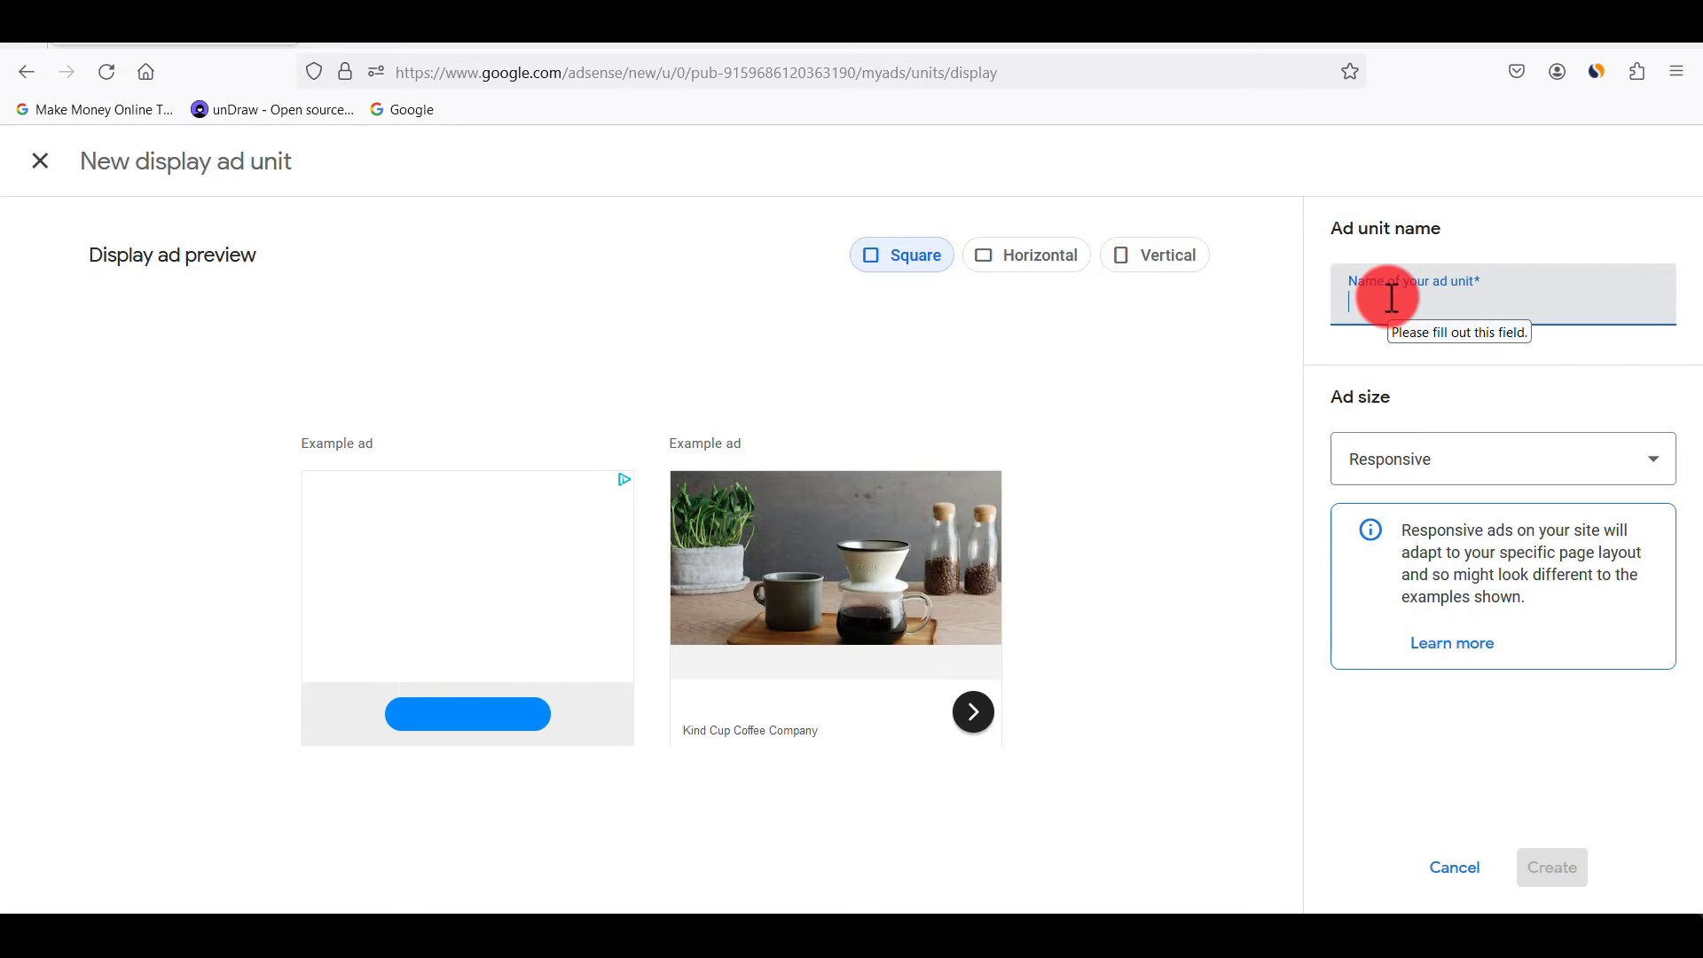
text(Home Ad)
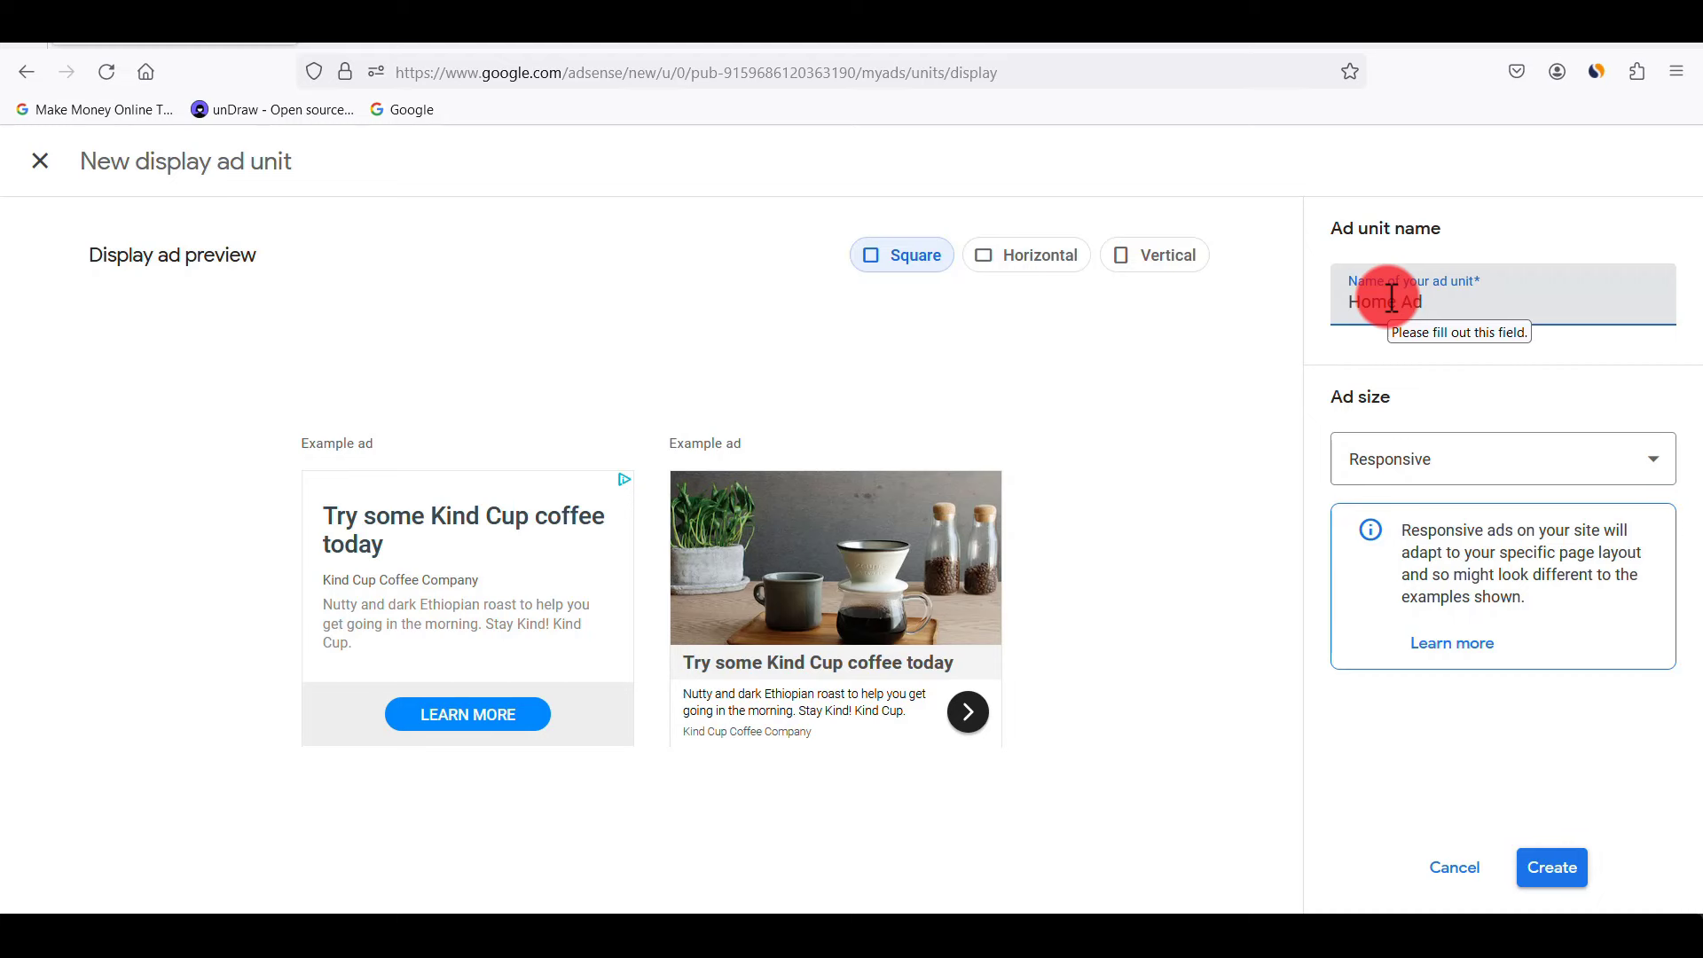
click(1556, 868)
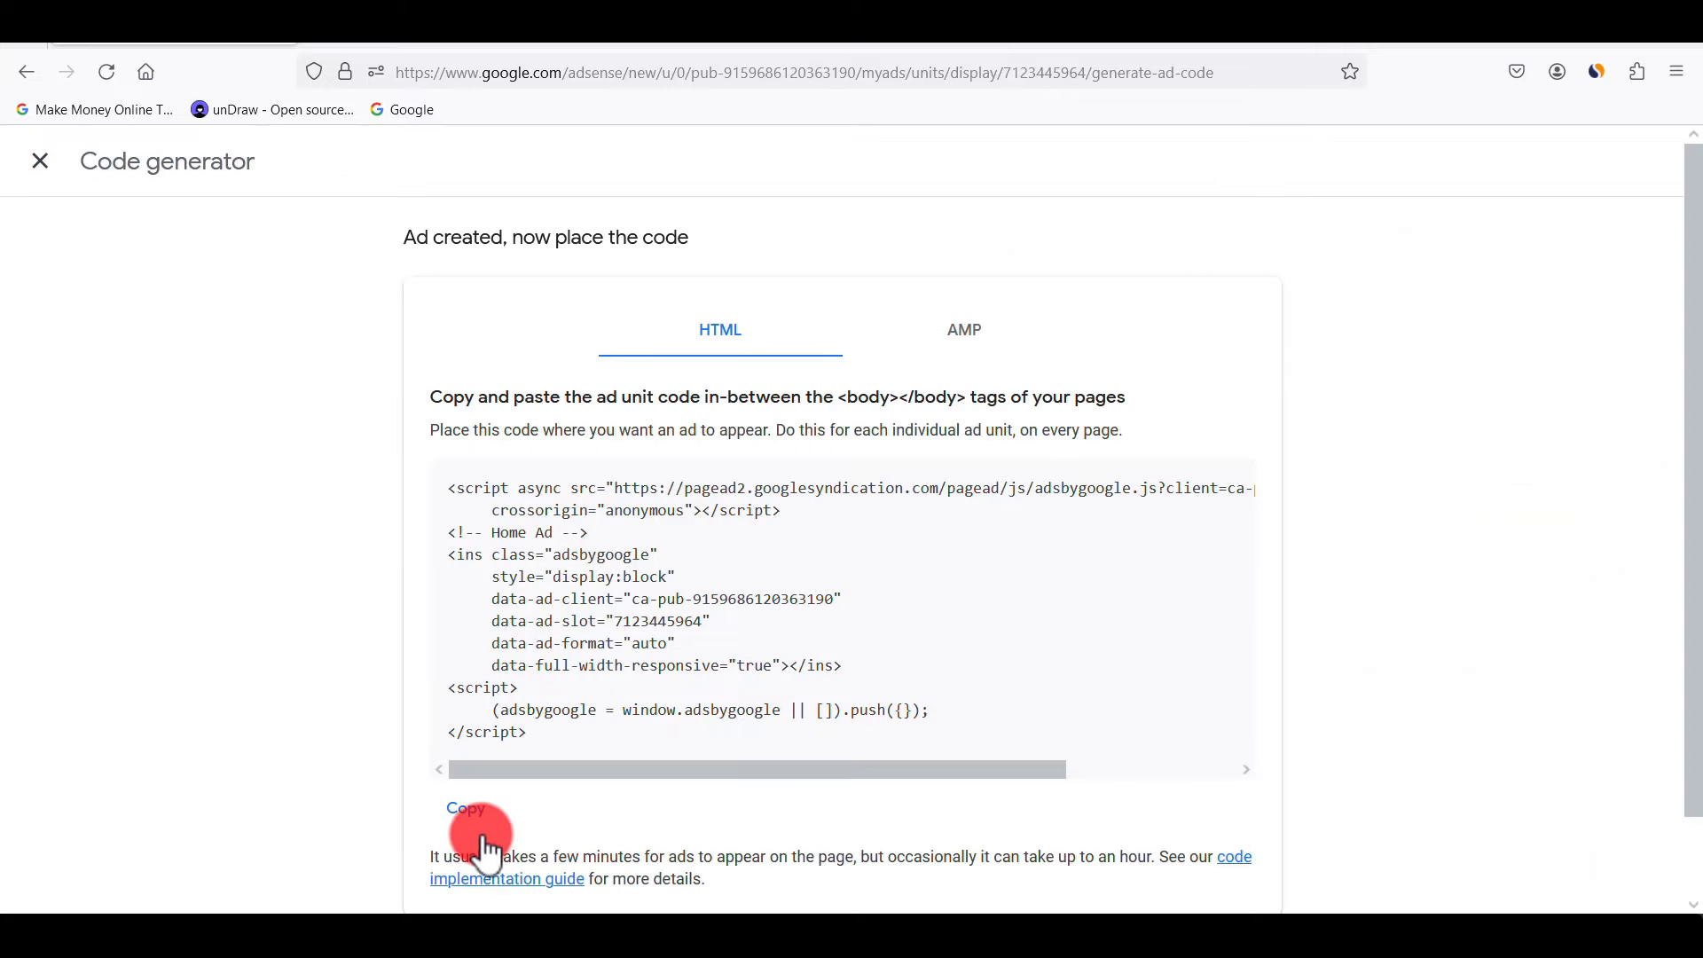
click(465, 810)
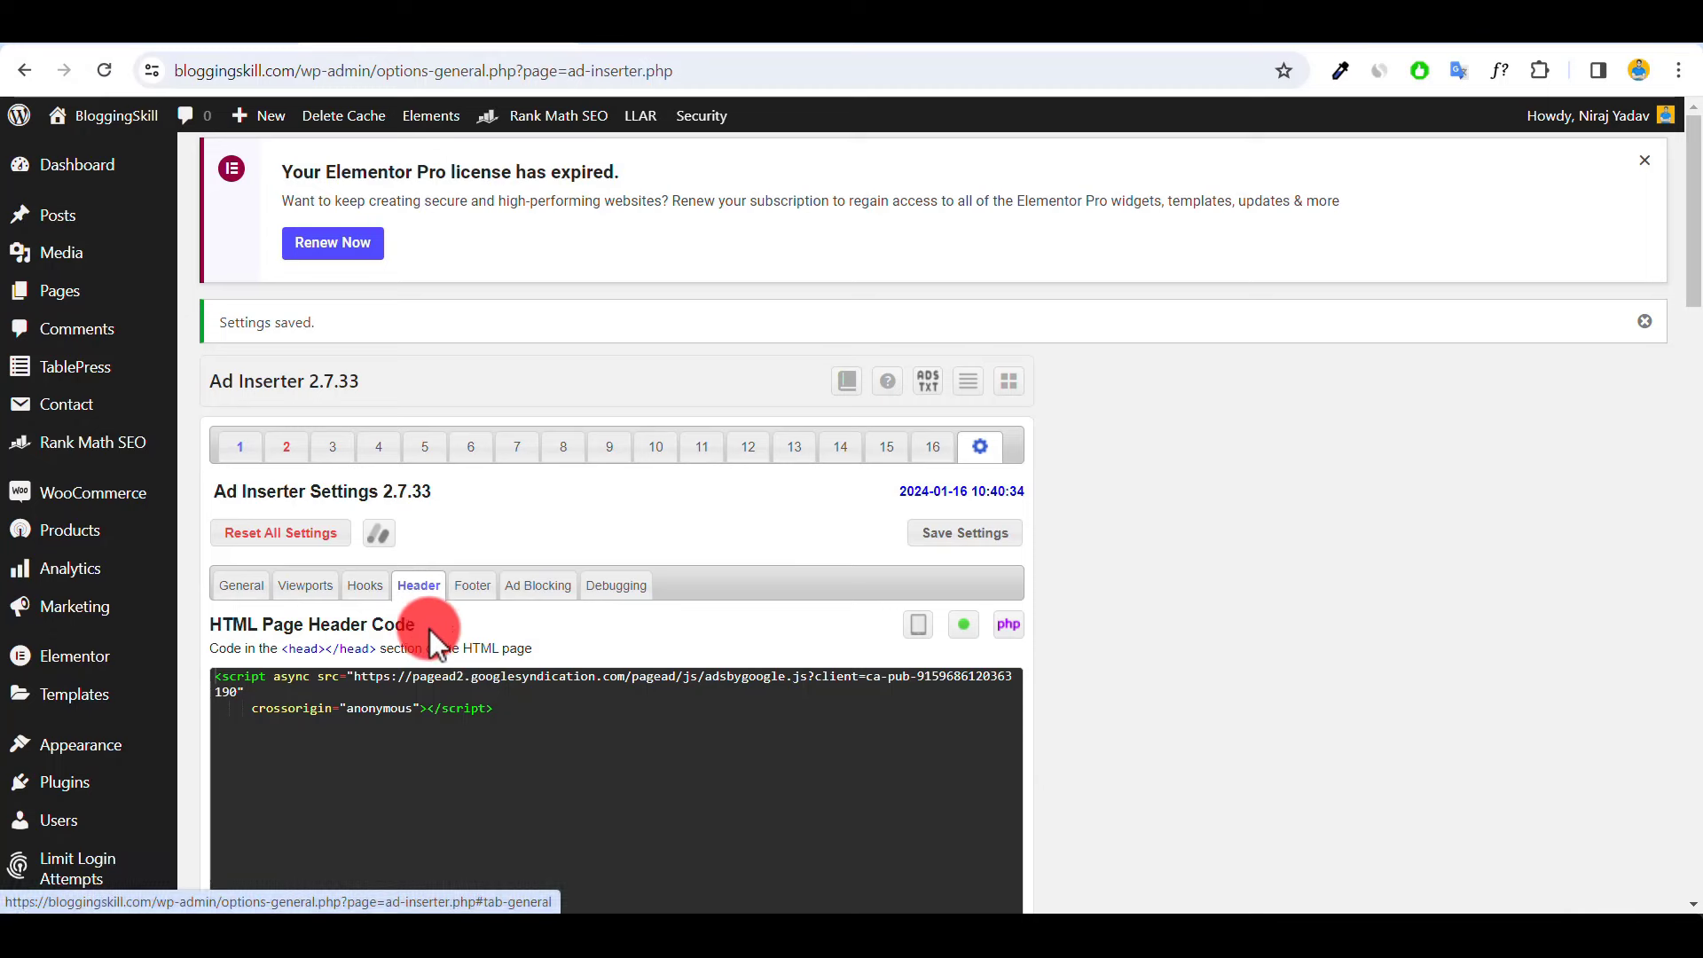
- Paste the Home Ad code into Ad Inserter's block 3 and enable its insertion on the homepage
click(328, 448)
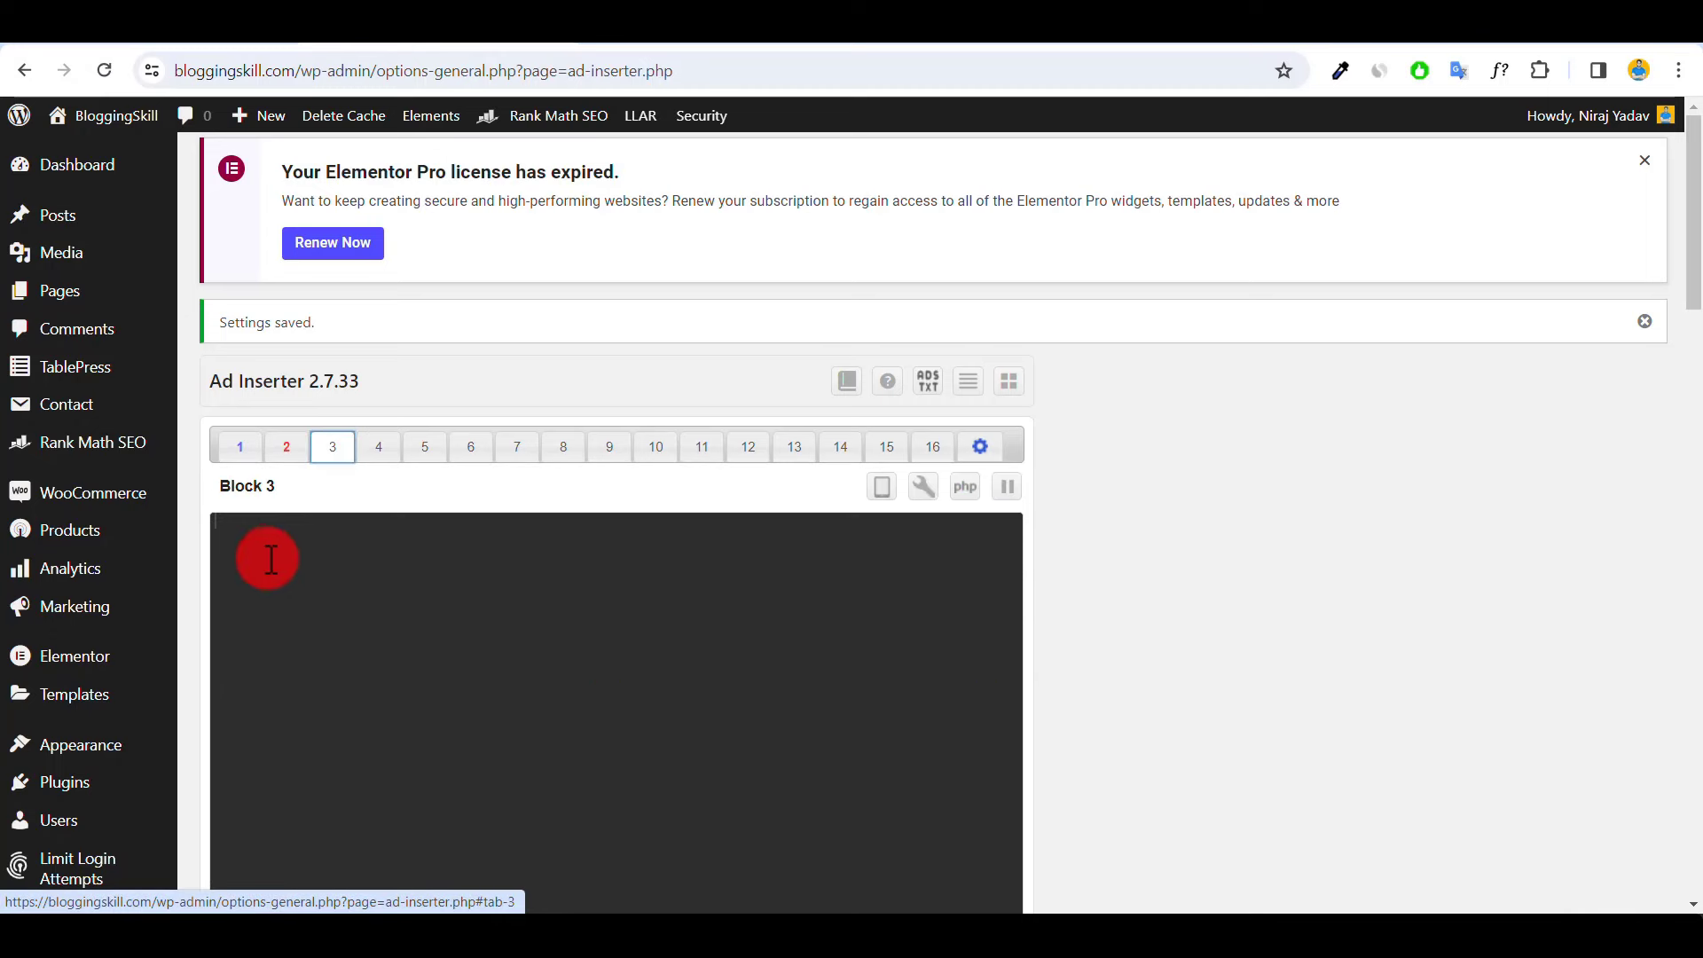
key(ctrl+v)
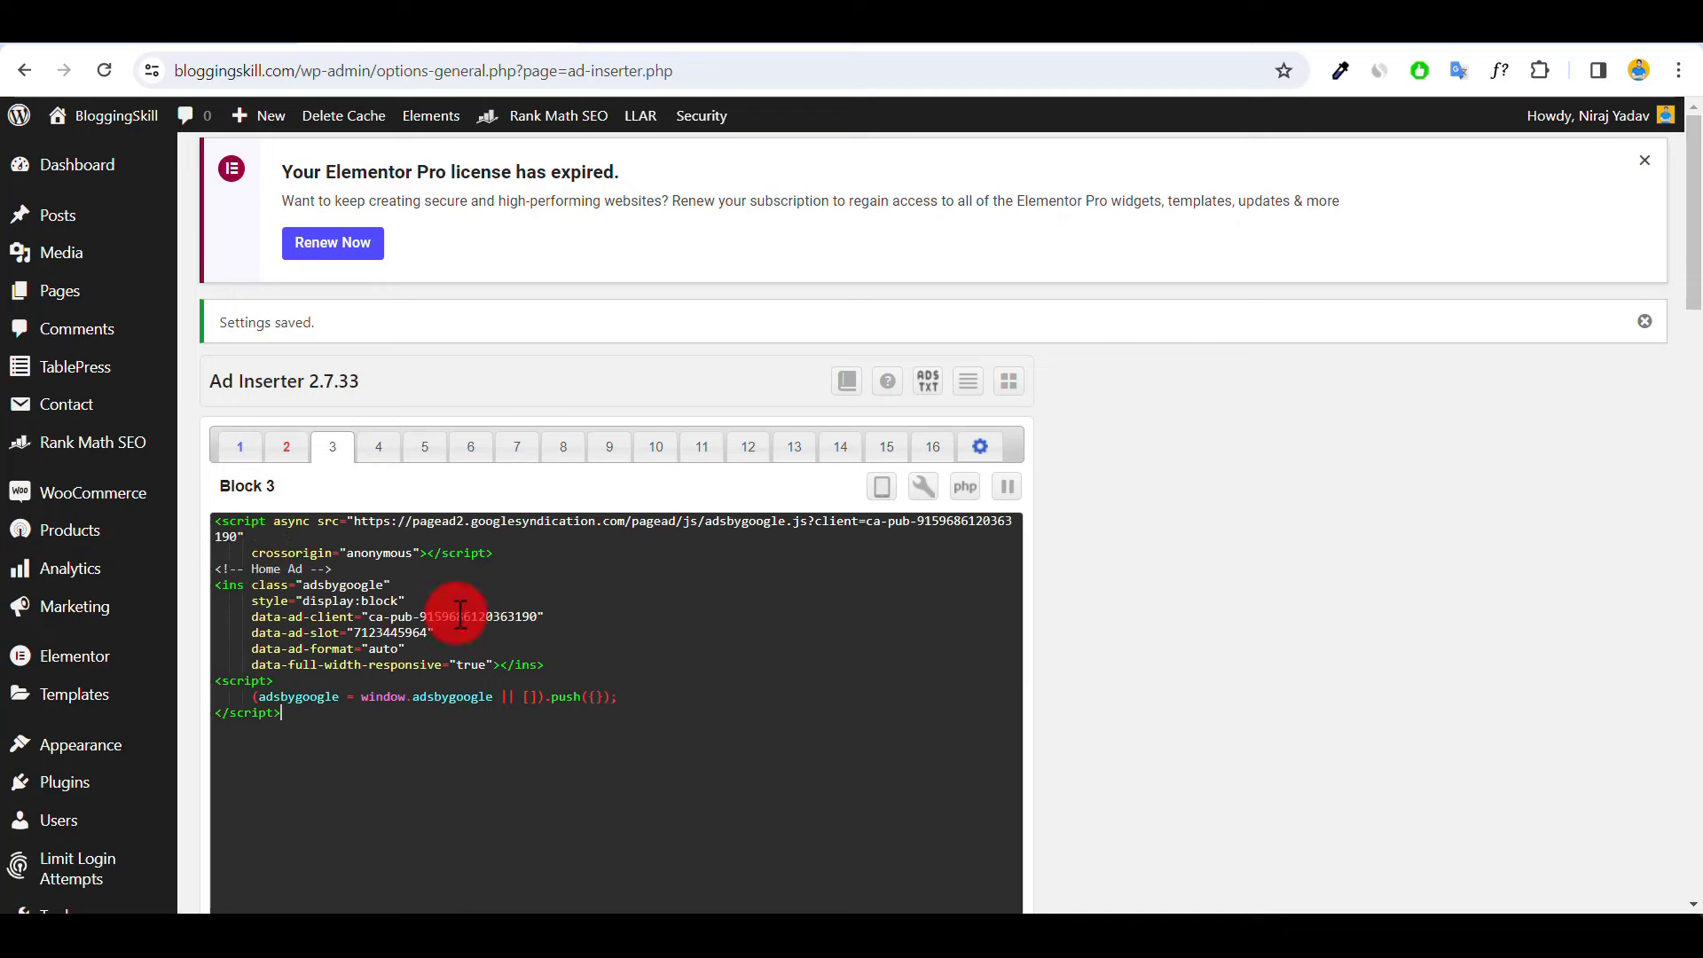
scroll(452, 585, down, 5)
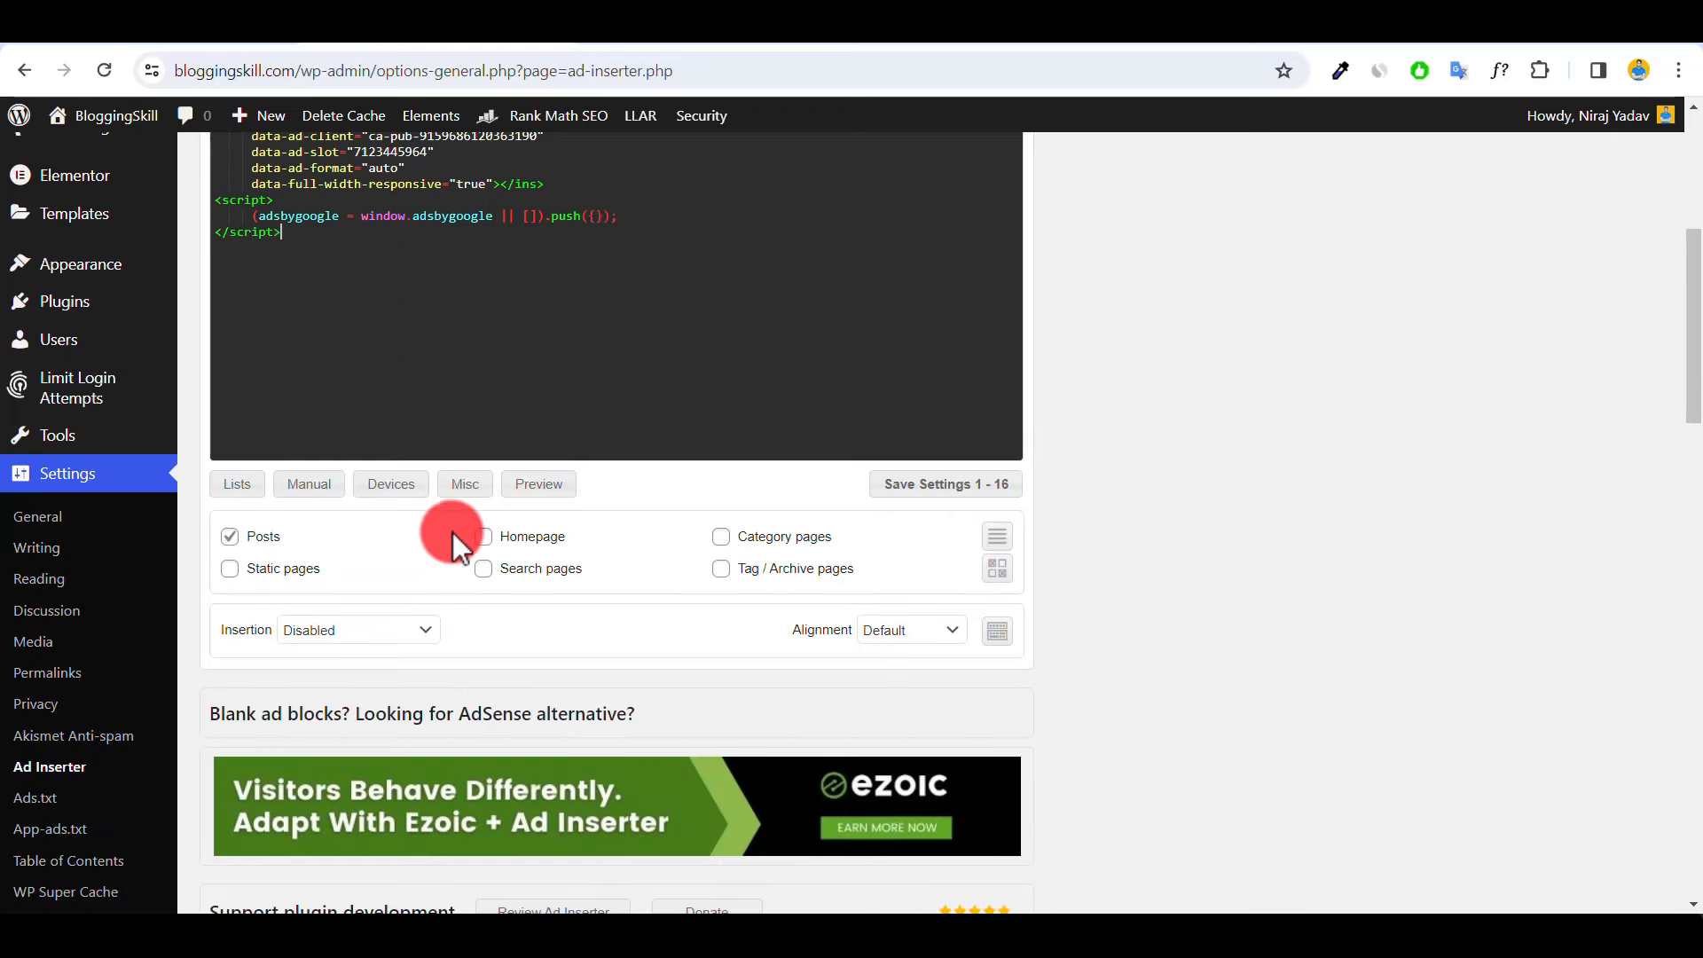
click(483, 536)
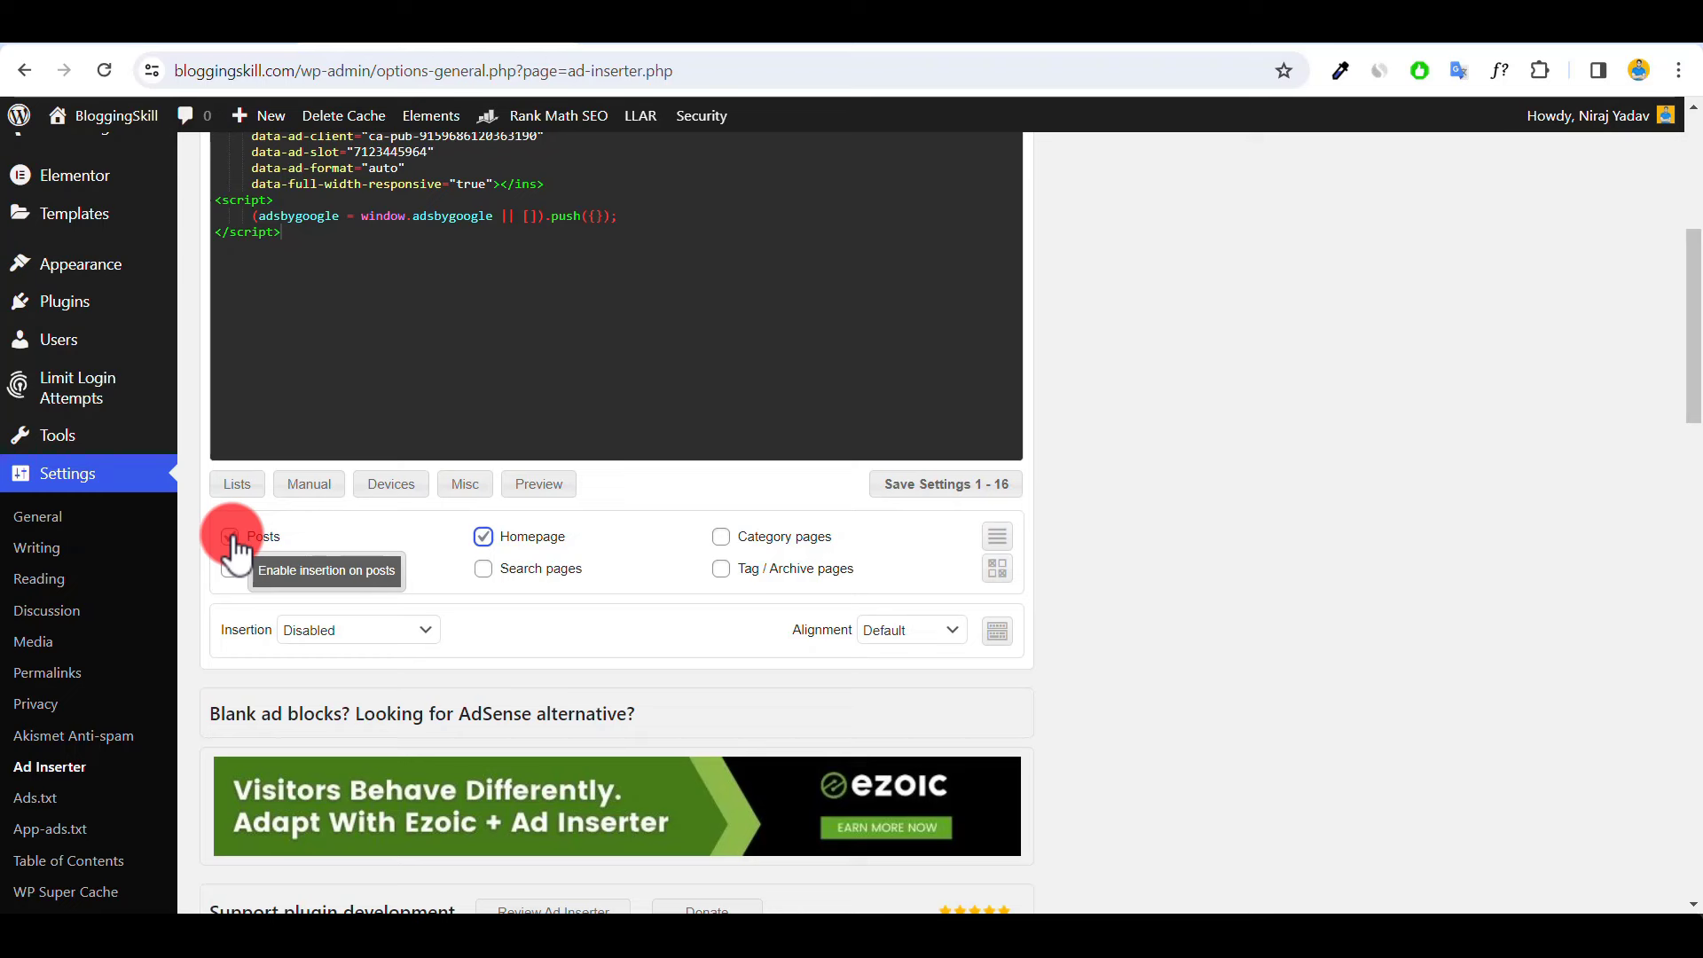
- Set block 3's insertion to Between posts with the value 2 and save the block settings
click(418, 631)
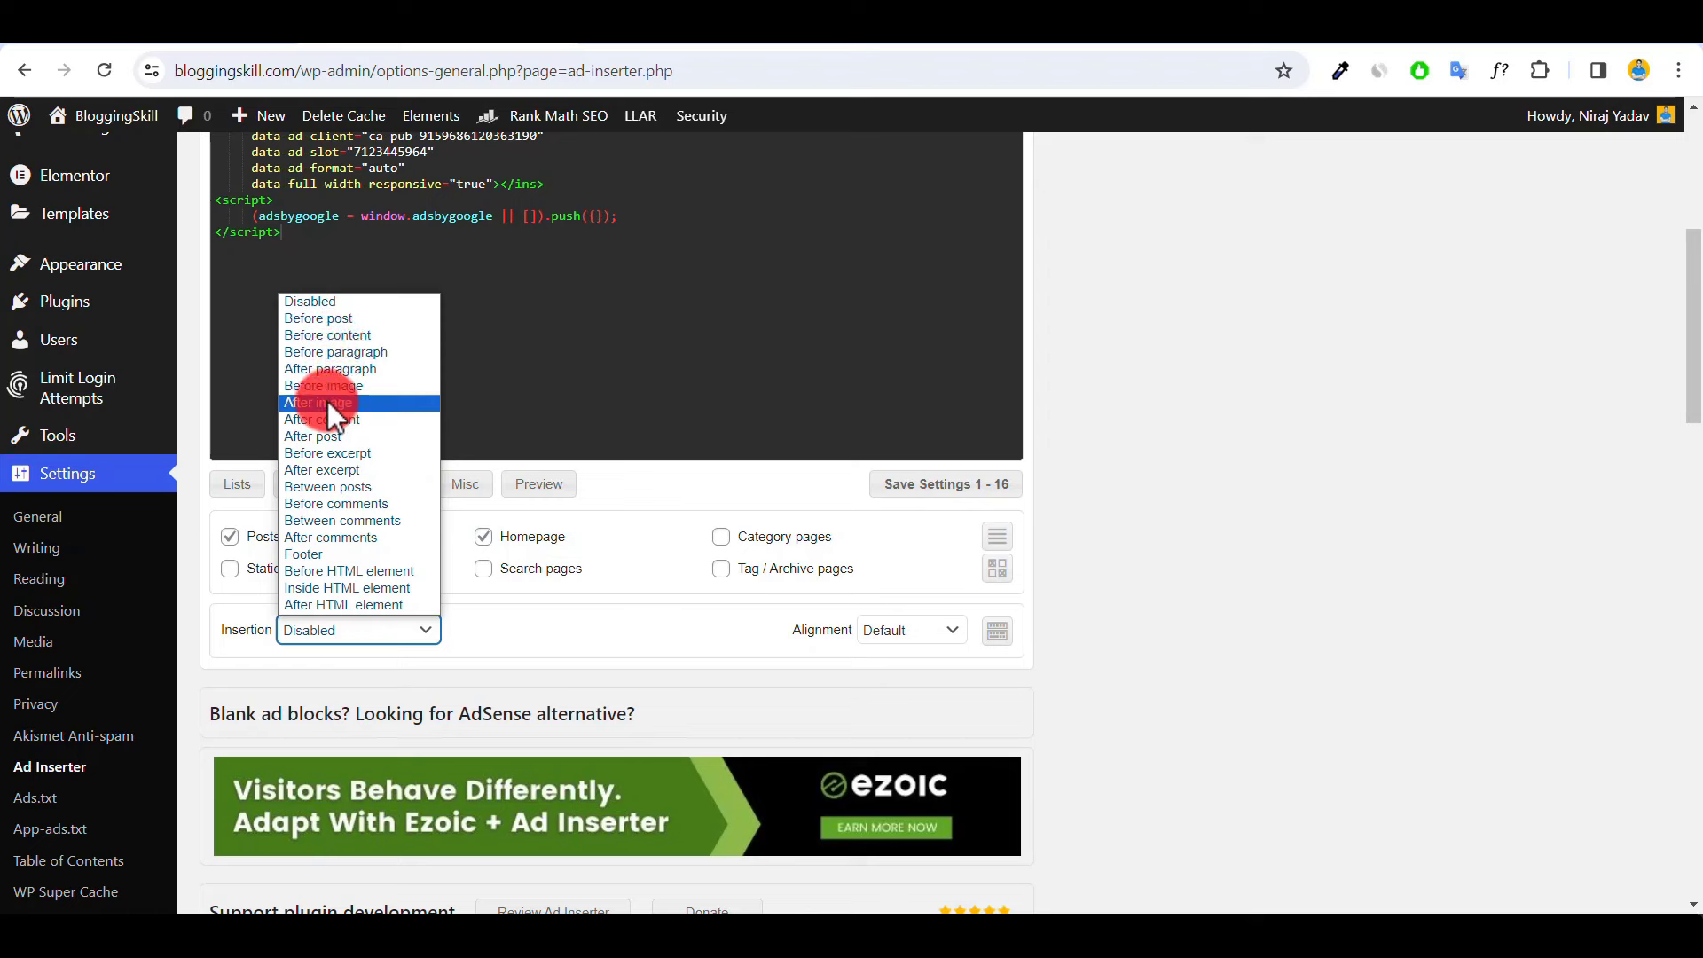
click(323, 486)
click(506, 632)
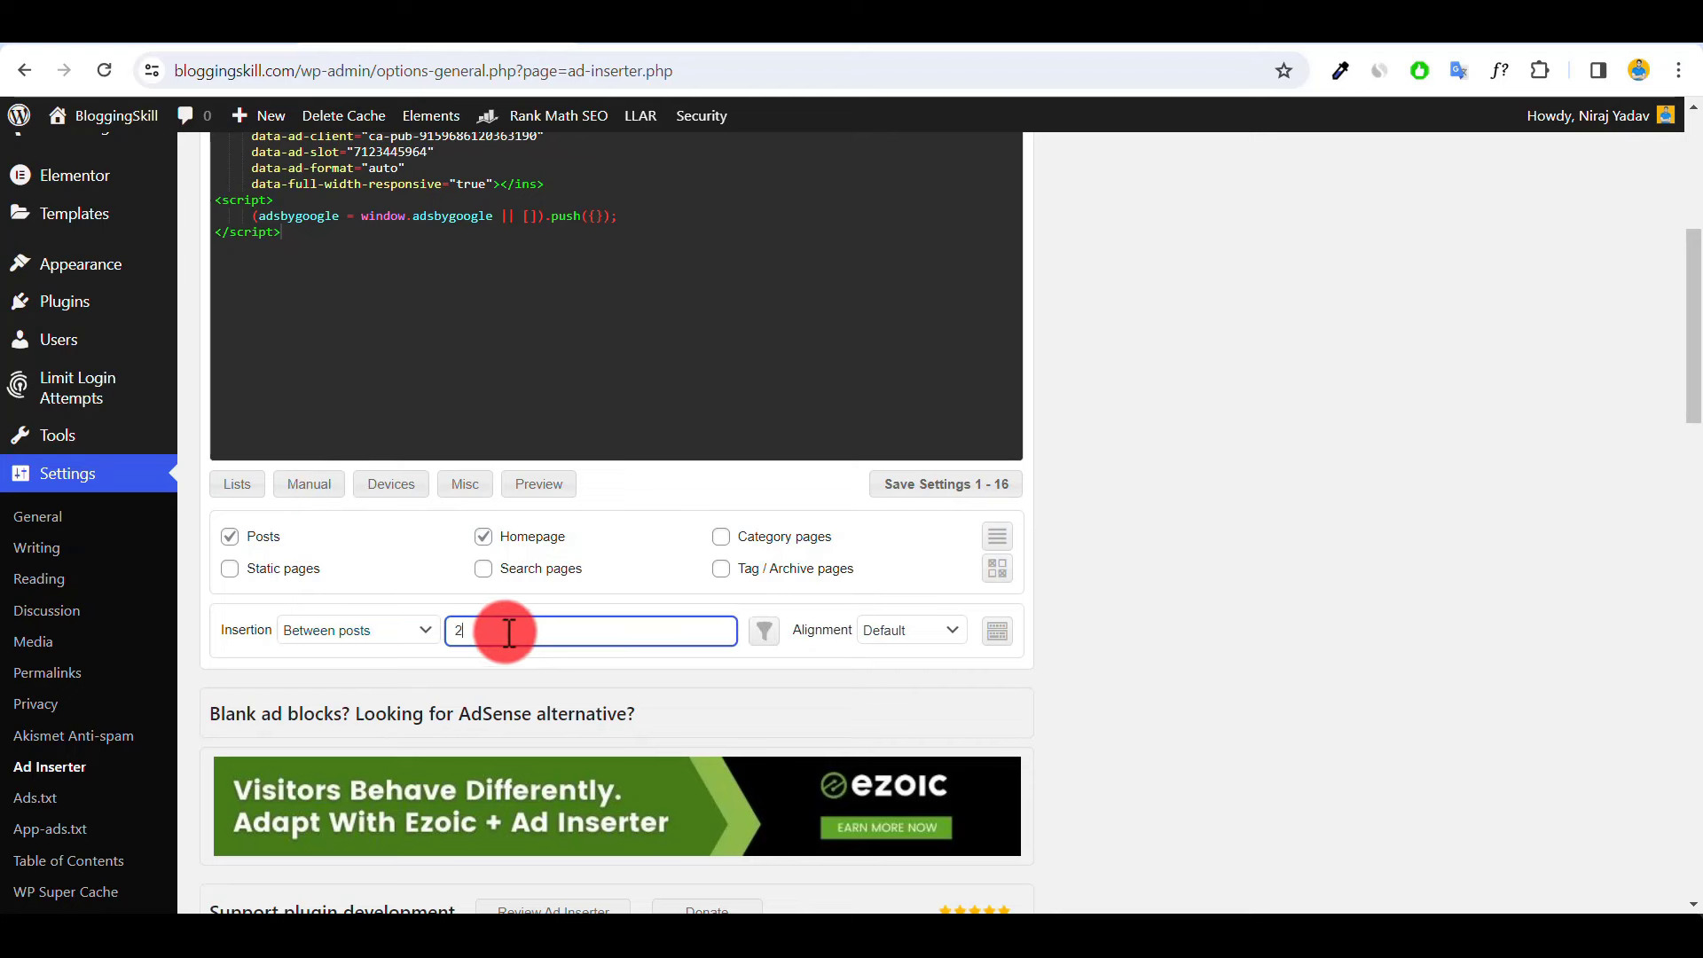
click(933, 488)
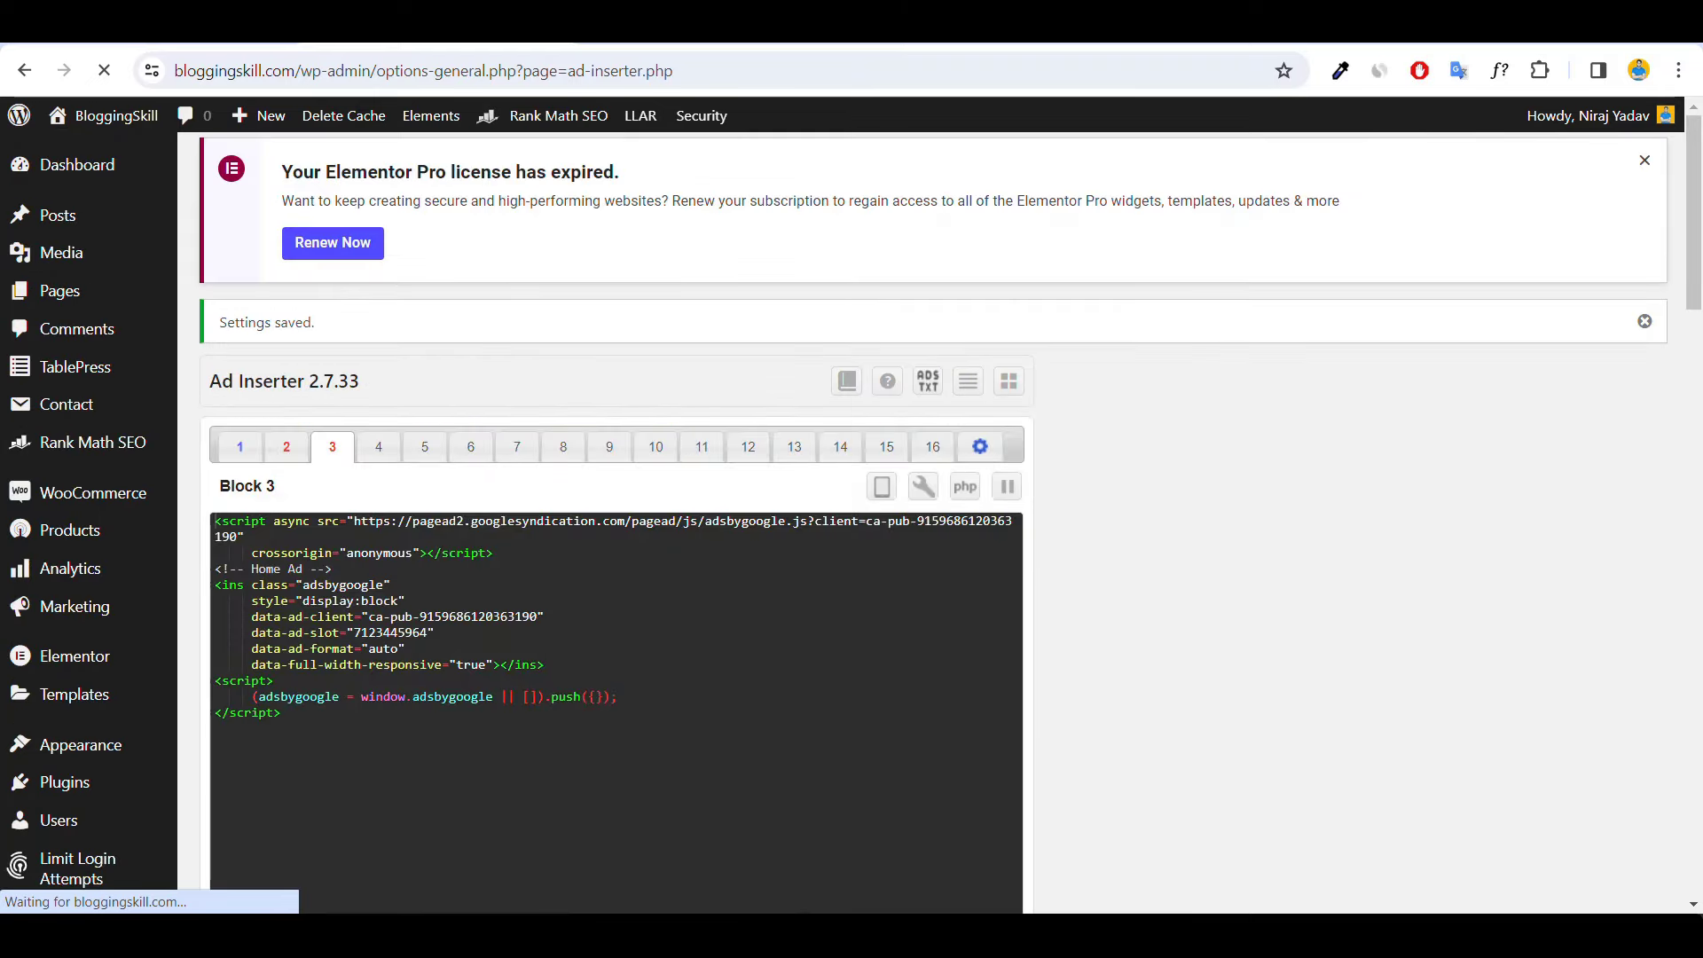
- Switch to AdSense, finish the ad code generator for the Home Ad unit and open the AdSense home page
click(183, 913)
scroll(887, 783, down, 1)
click(1233, 885)
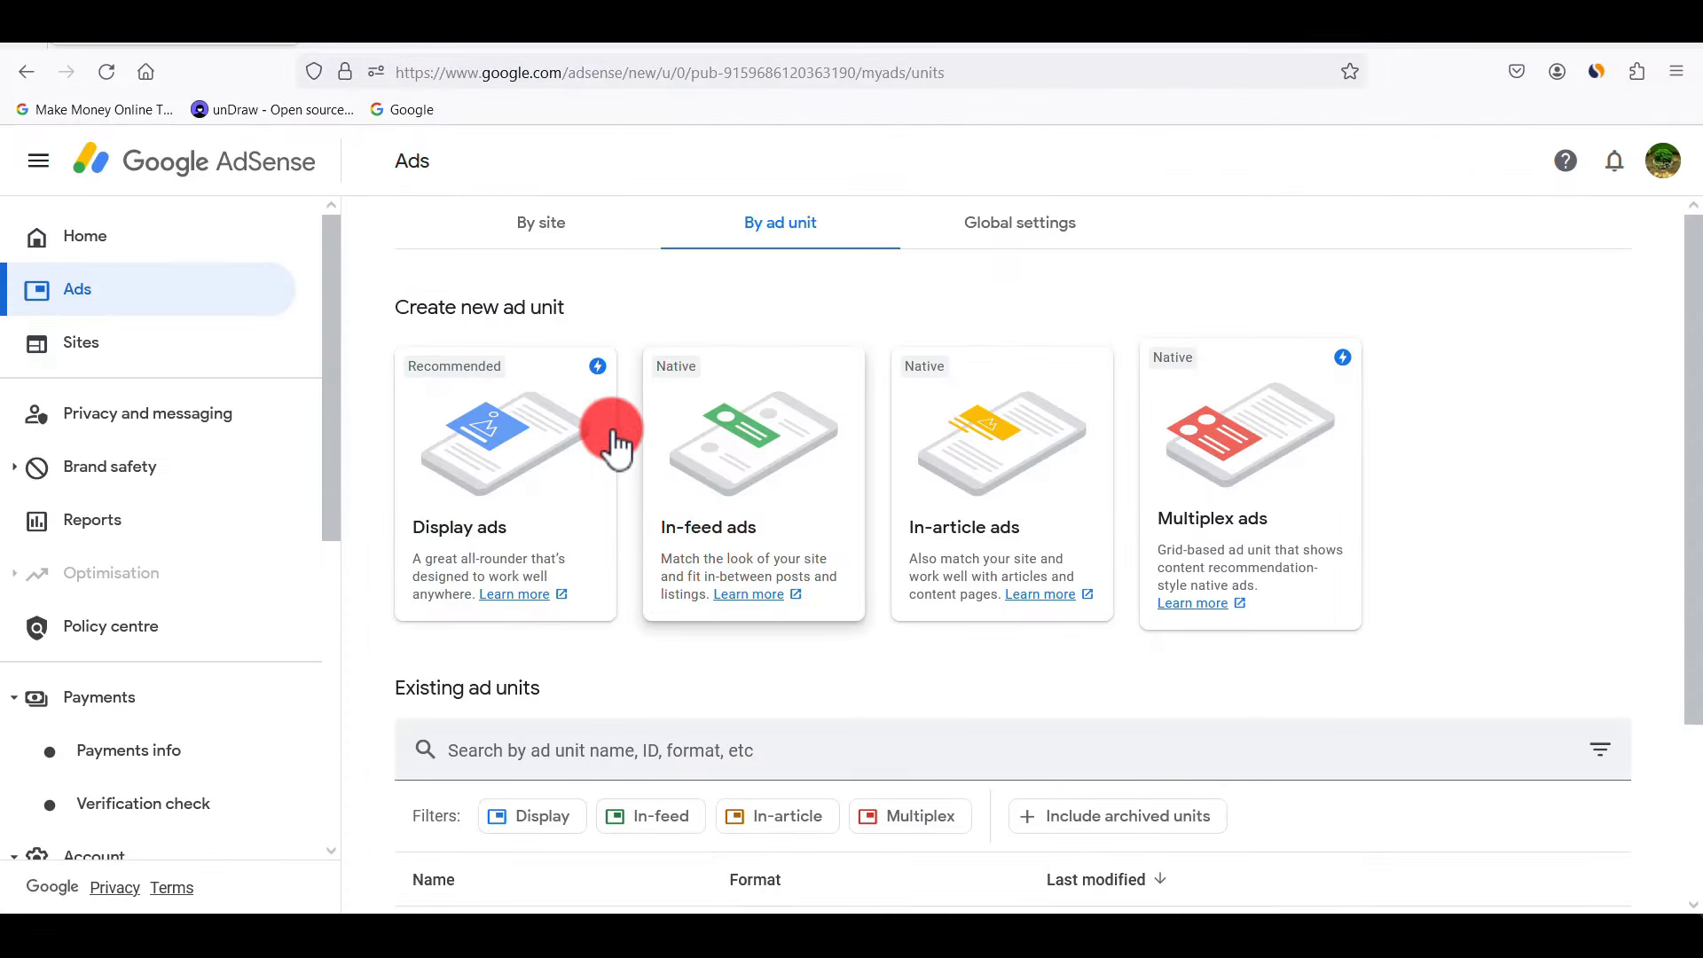
click(99, 236)
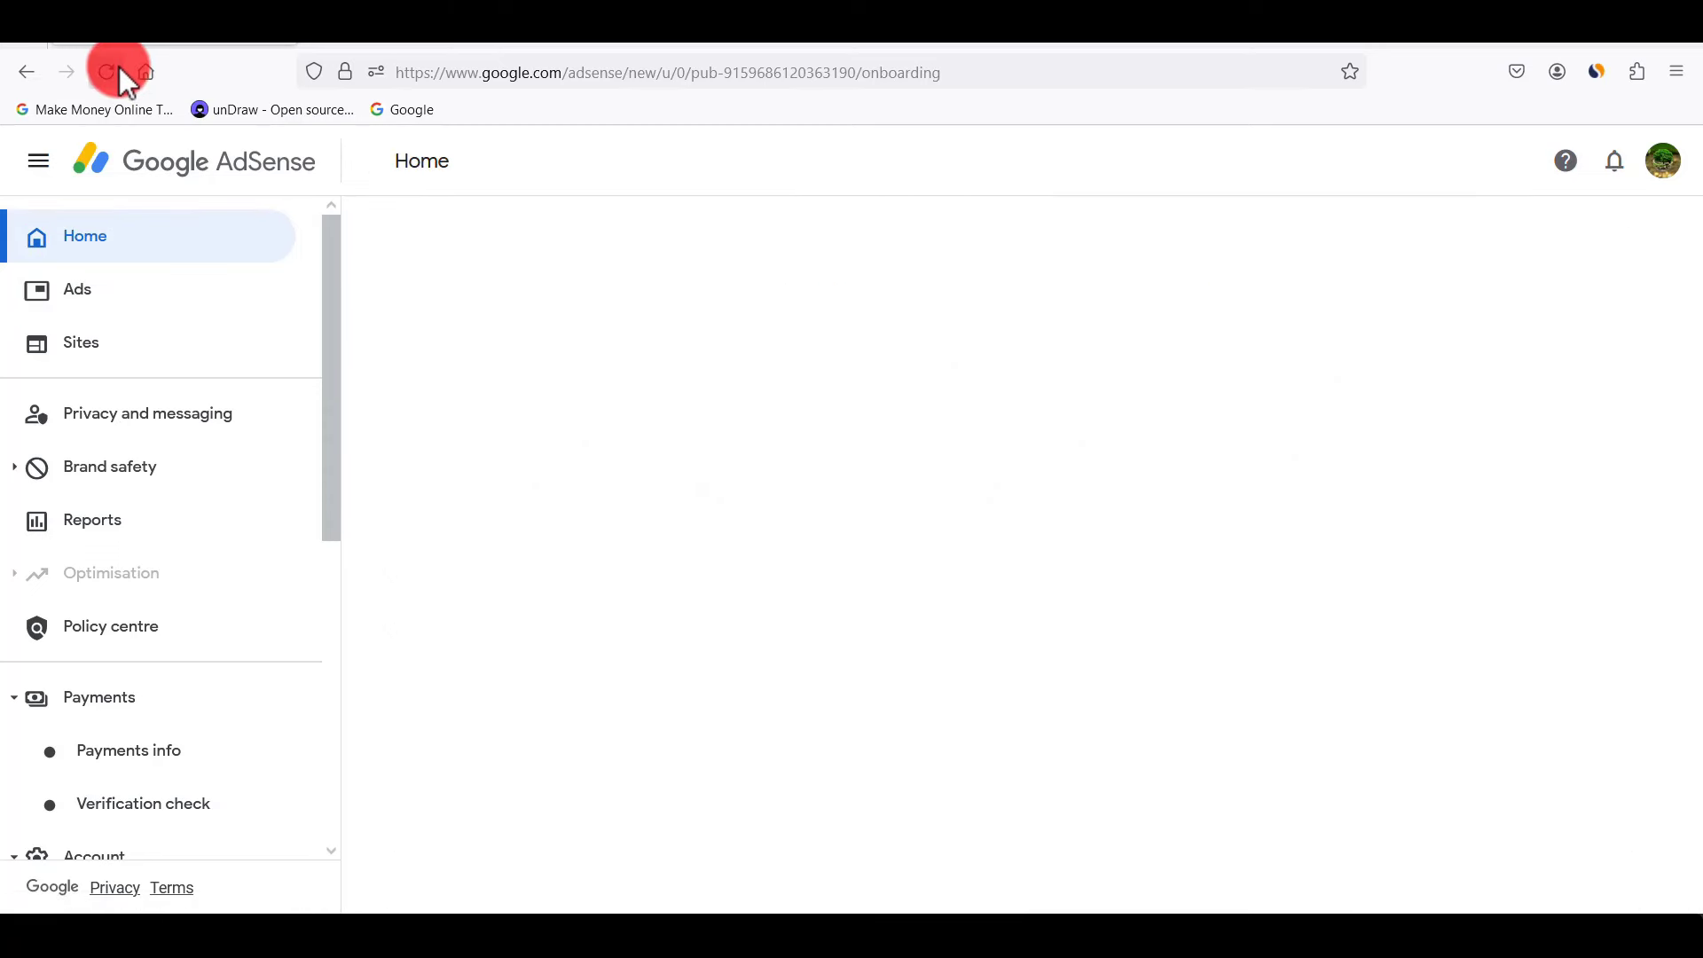
click(993, 714)
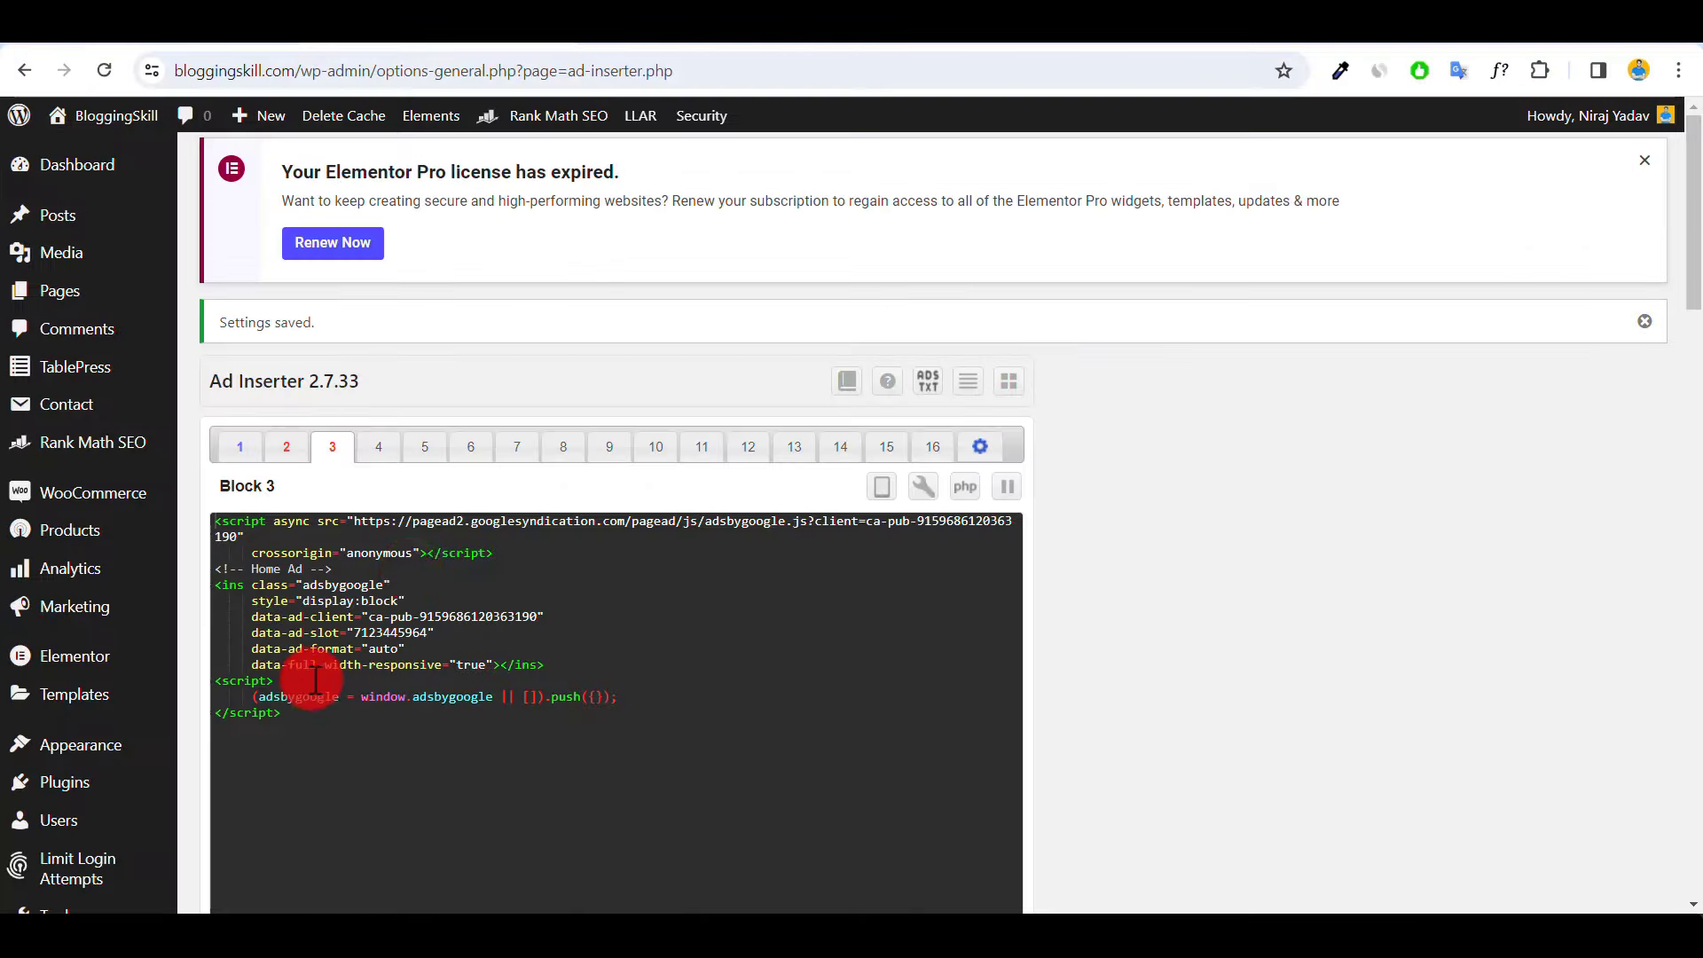
- Switch to the YouTube channel's videos page
mouse_move(118, 186)
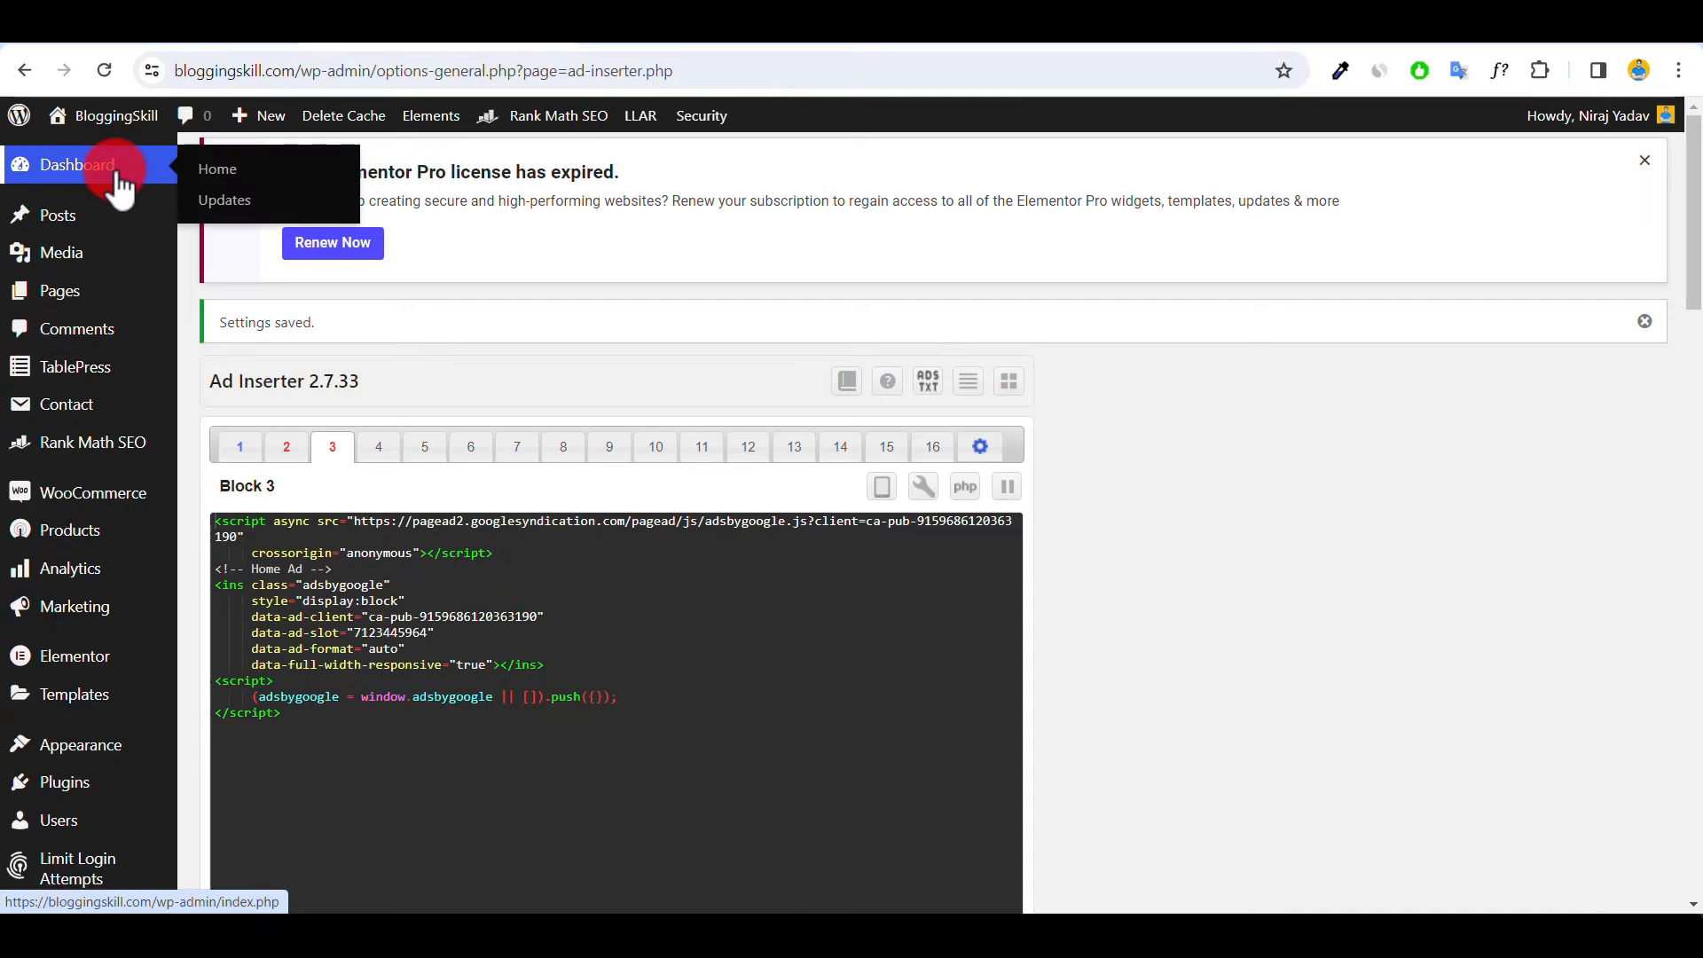
click(114, 37)
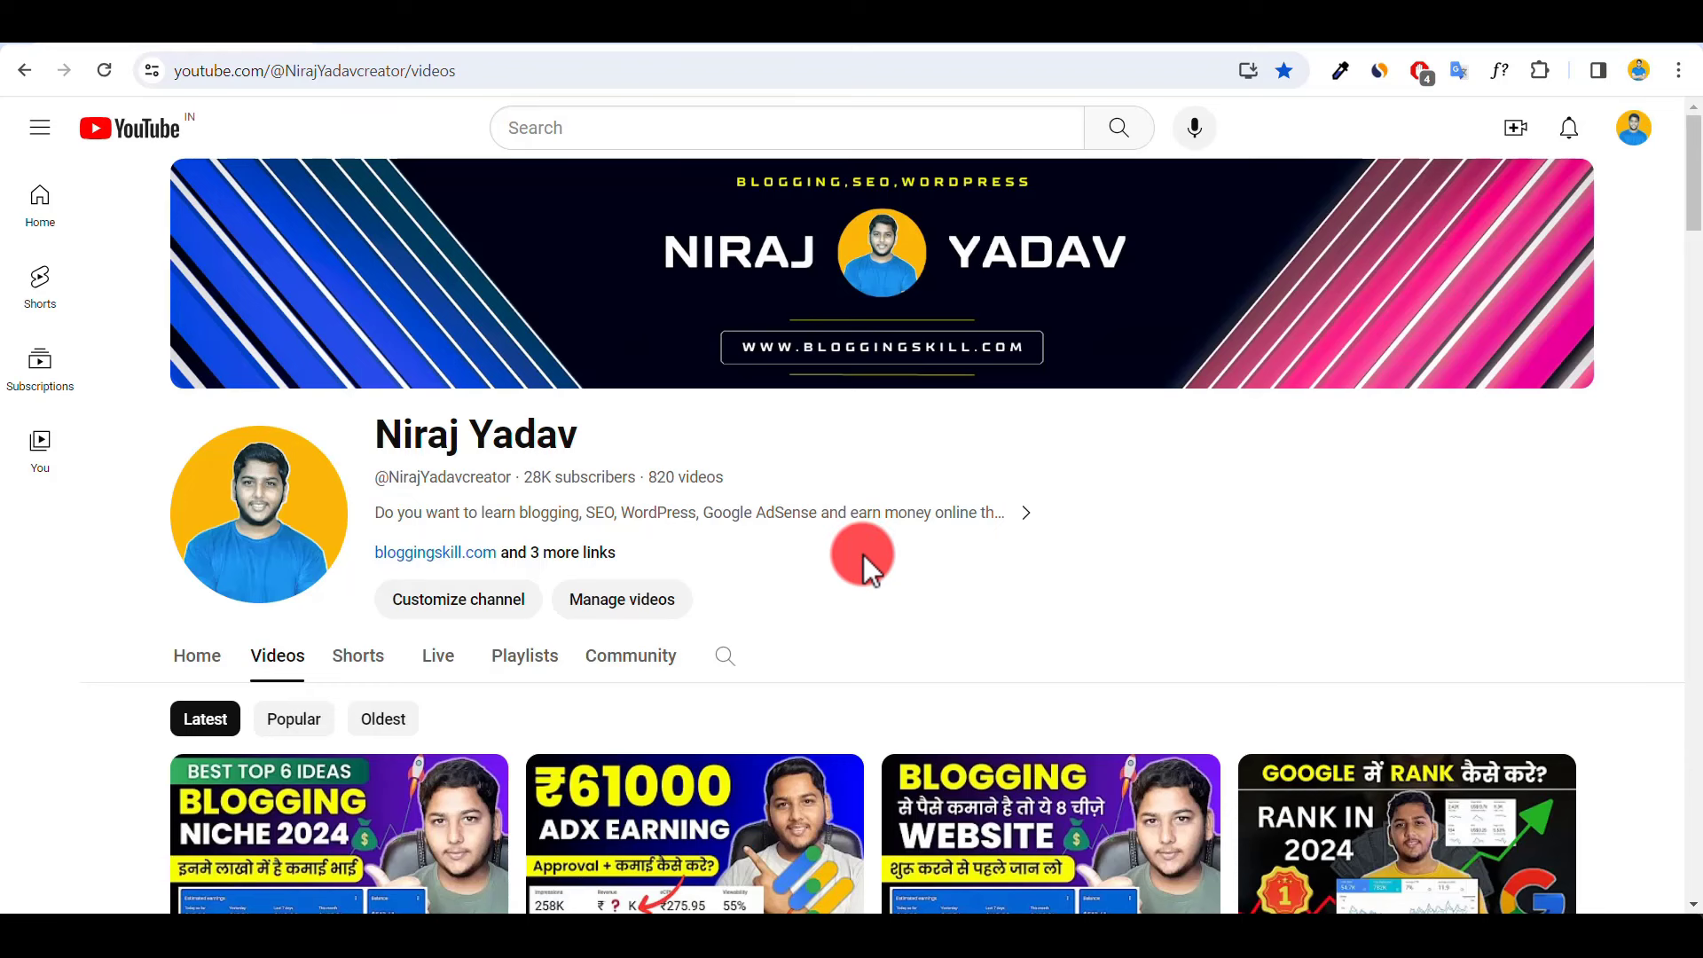